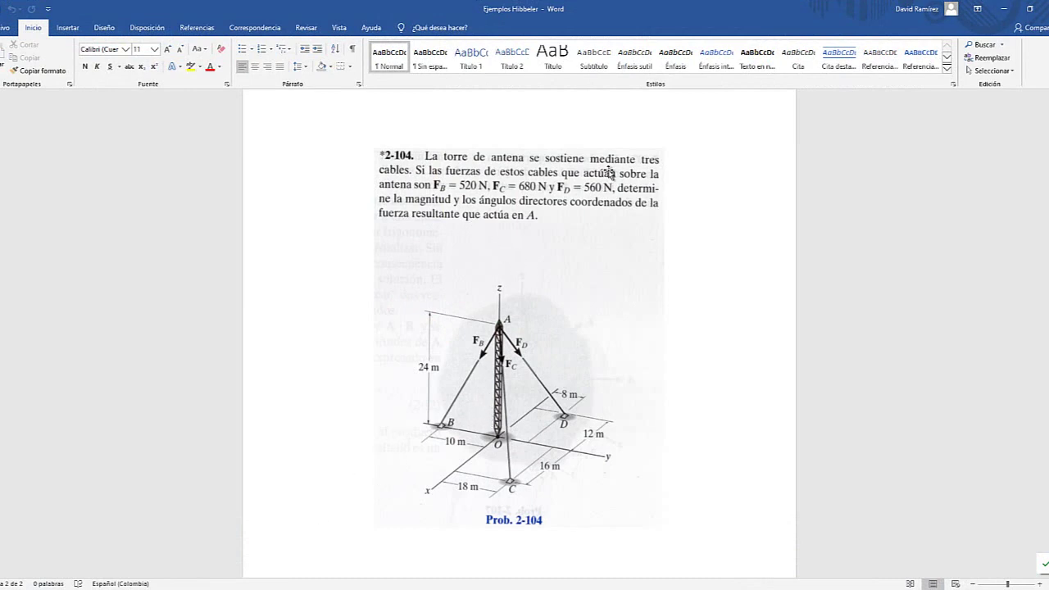
- Review the statement and antenna tower figure of problem 2-104, and switch to the AutoCAD drawing Ejercicio 2.104
{"action": "scroll", "coordinate": [639, 266], "scroll_direction": "up", "scroll_amount": 2, "text": "ctrl"}
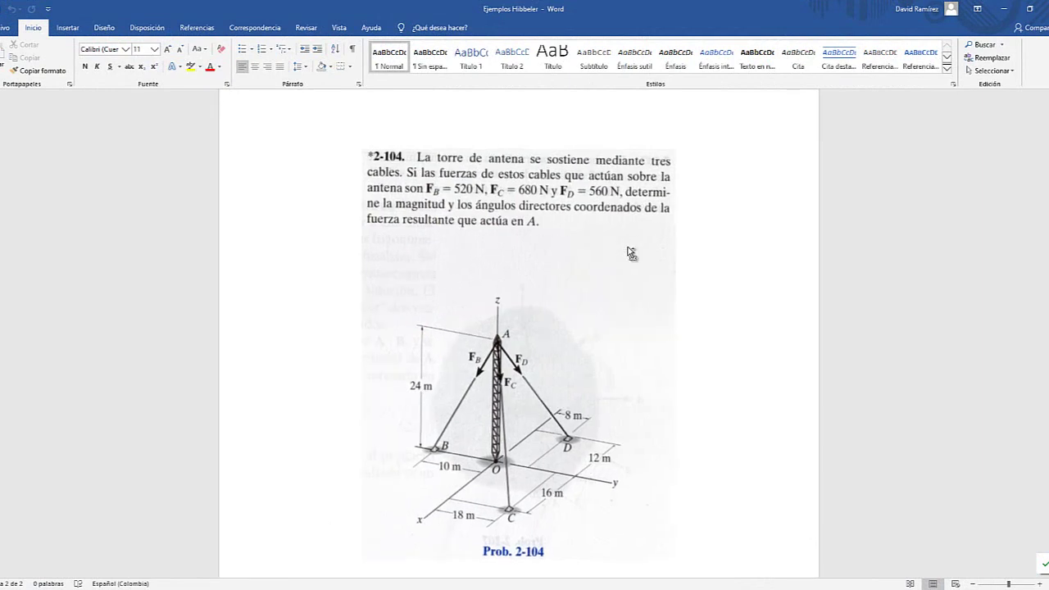
{"action": "scroll", "coordinate": [639, 273], "scroll_direction": "down", "scroll_amount": 1}
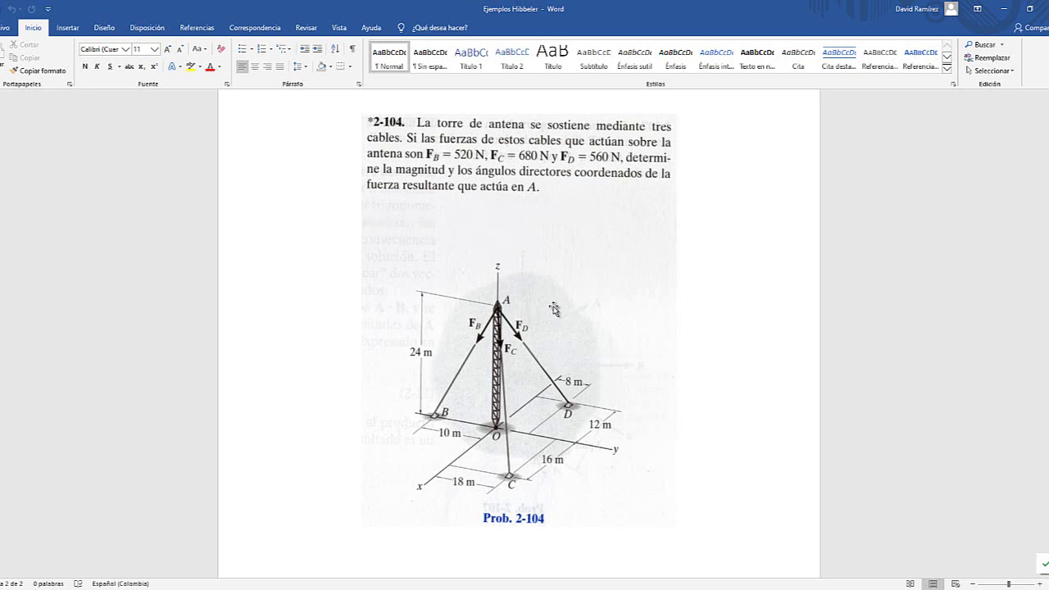
{"action": "left_click", "coordinate": [1003, 10]}
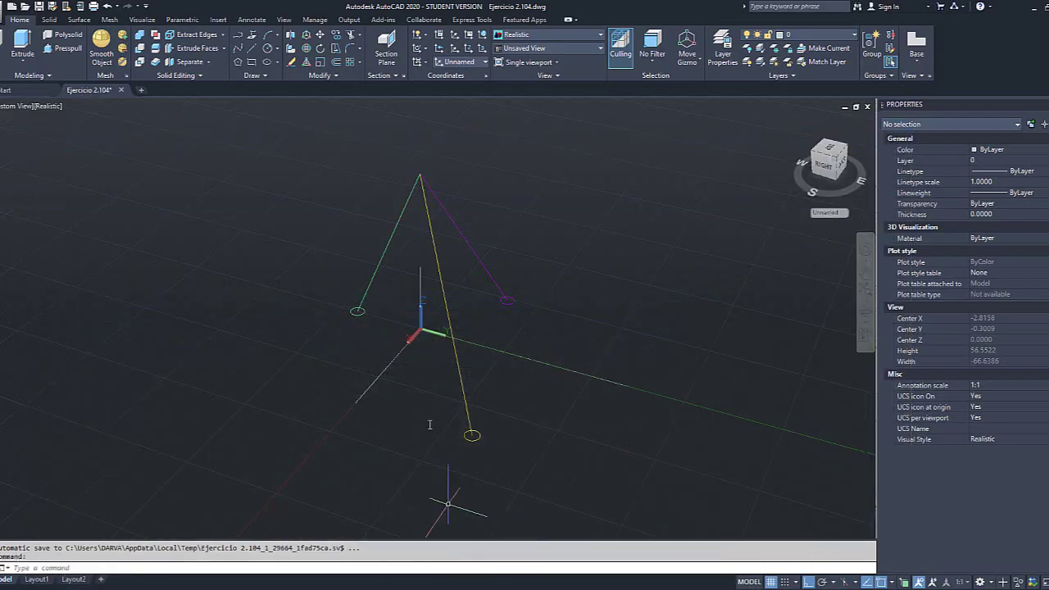
- Start the CAL command and enter the unit-vector expression UX=VEC1(END,END) without evaluating it
{"action": "scroll", "coordinate": [416, 310], "scroll_direction": "up", "scroll_amount": 1}
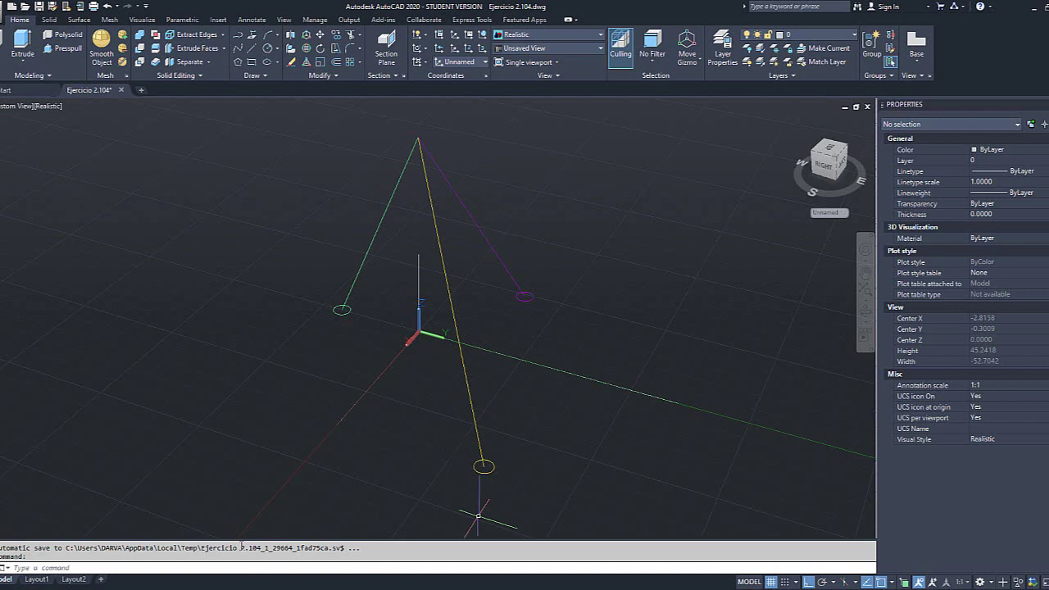
{"action": "left_click", "coordinate": [187, 566]}
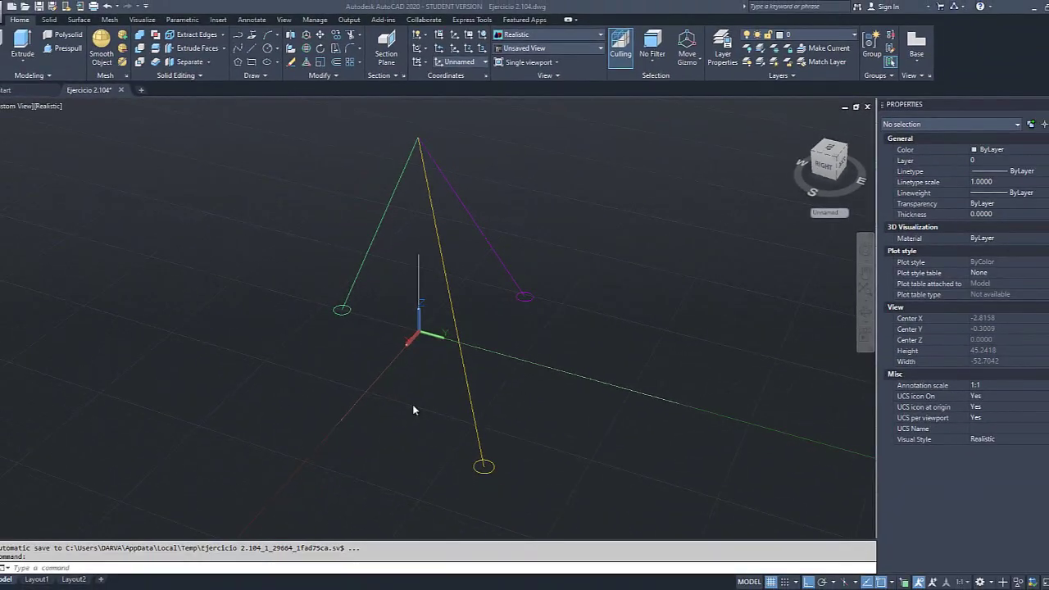
{"action": "left_click", "coordinate": [291, 567]}
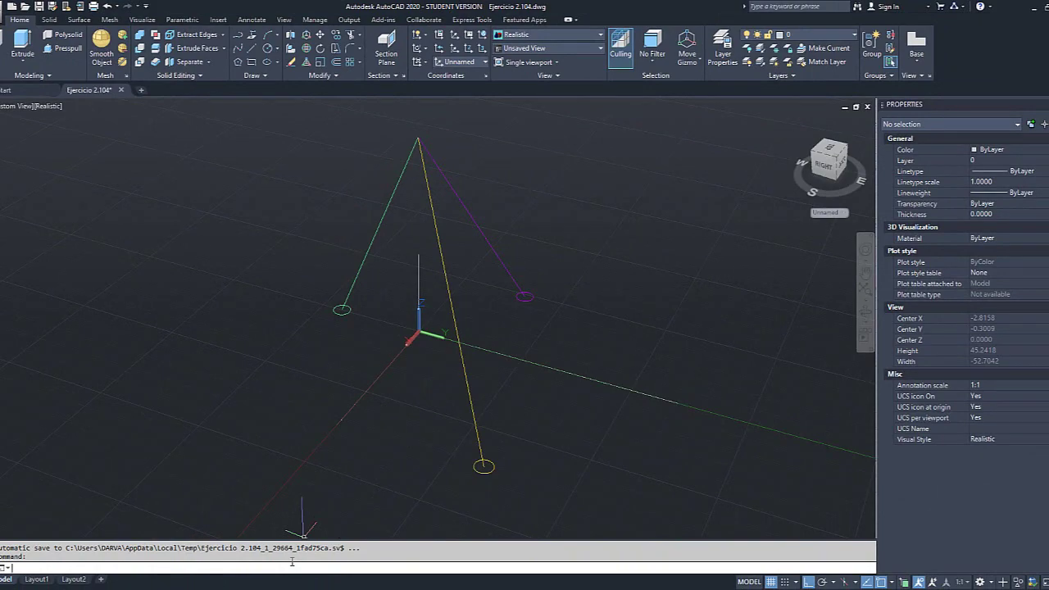
{"action": "type", "text": "c"}
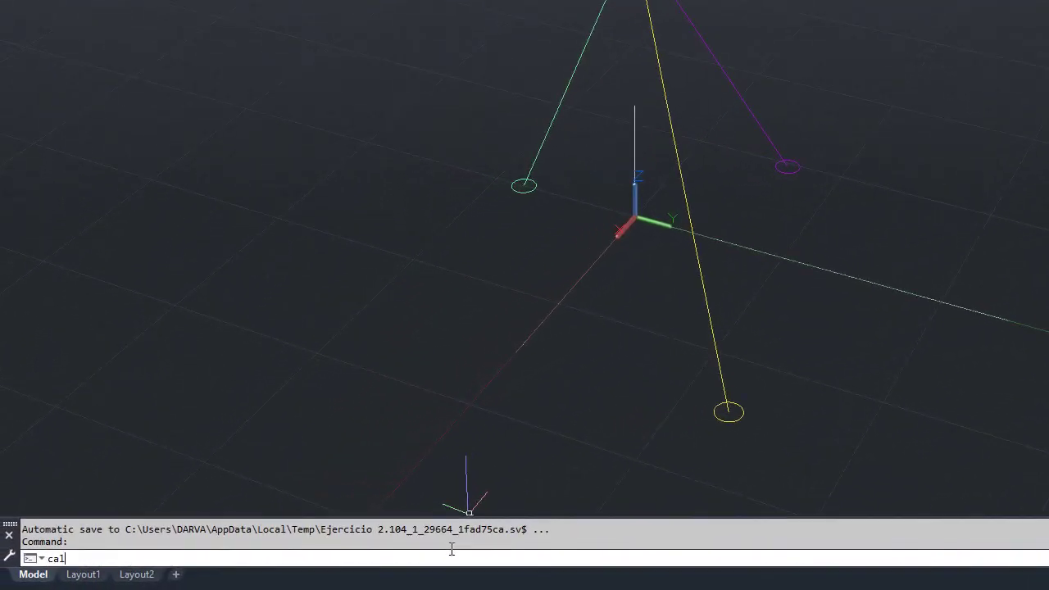
{"action": "type", "text": "al"}
{"action": "key", "text": "Return"}
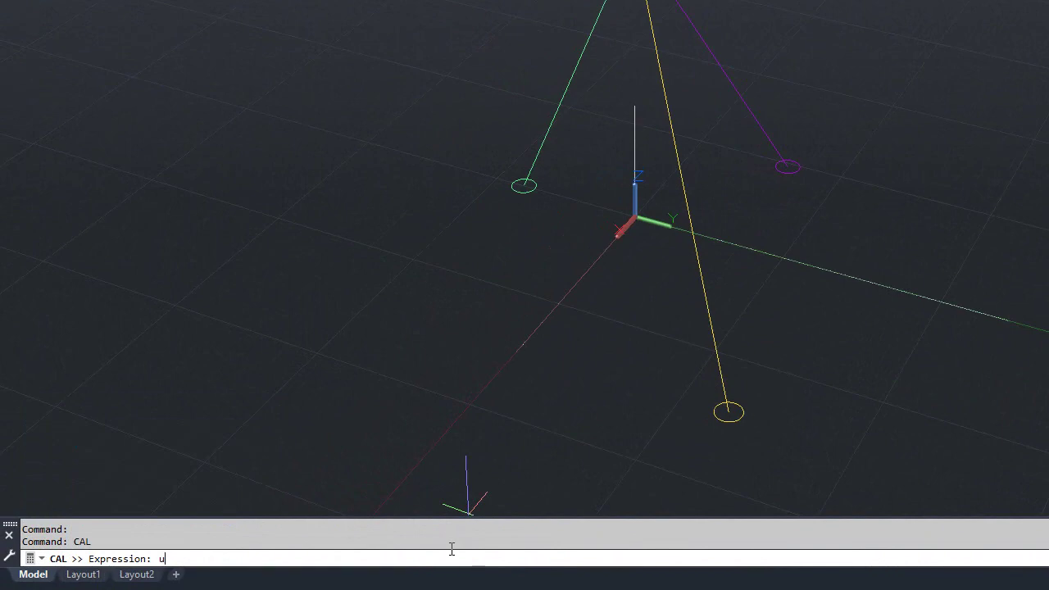
{"action": "key", "text": "BackSpace"}
{"action": "type", "text": "UX=VEC1(END,END"}
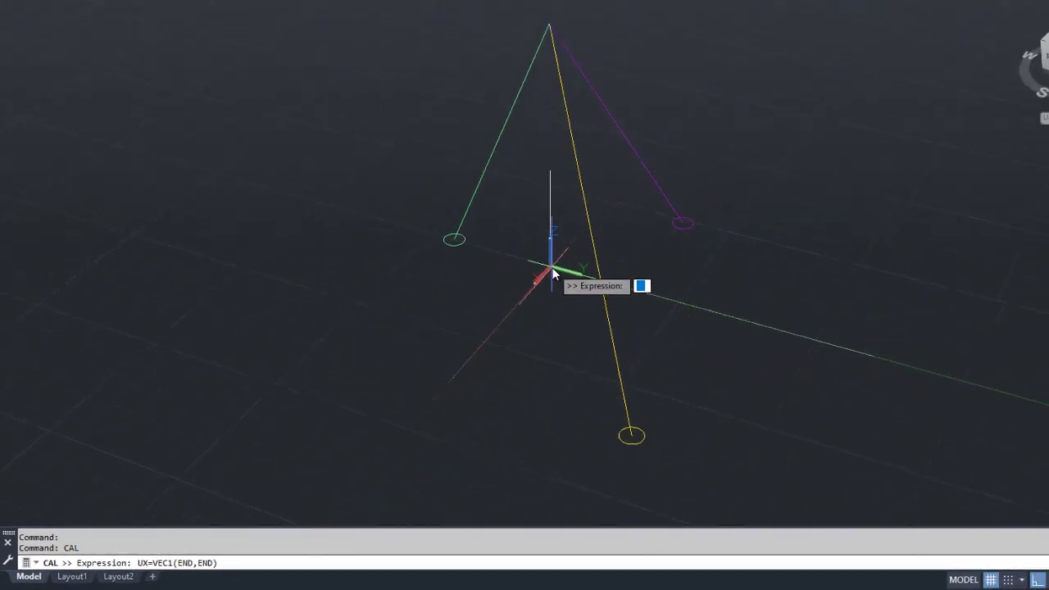
- Change the expression to X=VEC1(END,END) and evaluate it from the origin end to the far end of the X-axis line
{"action": "scroll", "coordinate": [638, 218], "scroll_direction": "up", "scroll_amount": 3}
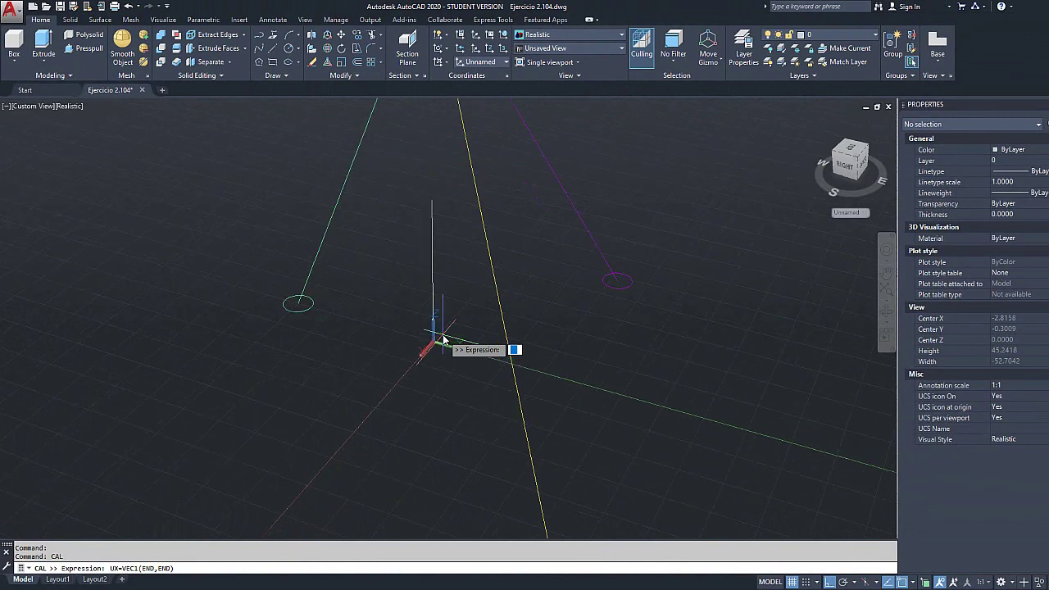
{"action": "scroll", "coordinate": [442, 338], "scroll_direction": "down", "scroll_amount": 4}
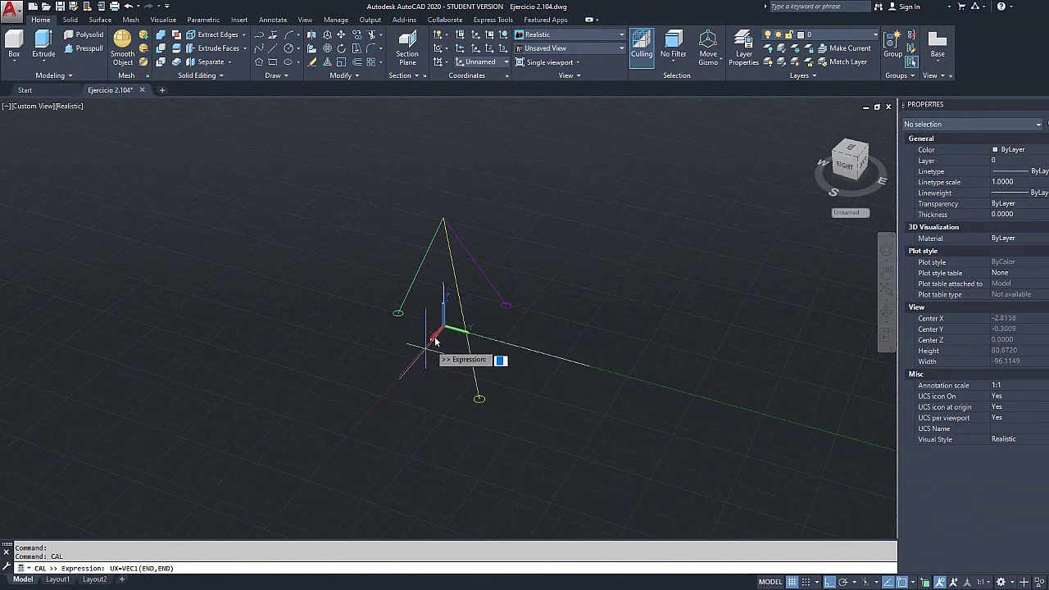
{"action": "scroll", "coordinate": [441, 303], "scroll_direction": "up", "scroll_amount": 3}
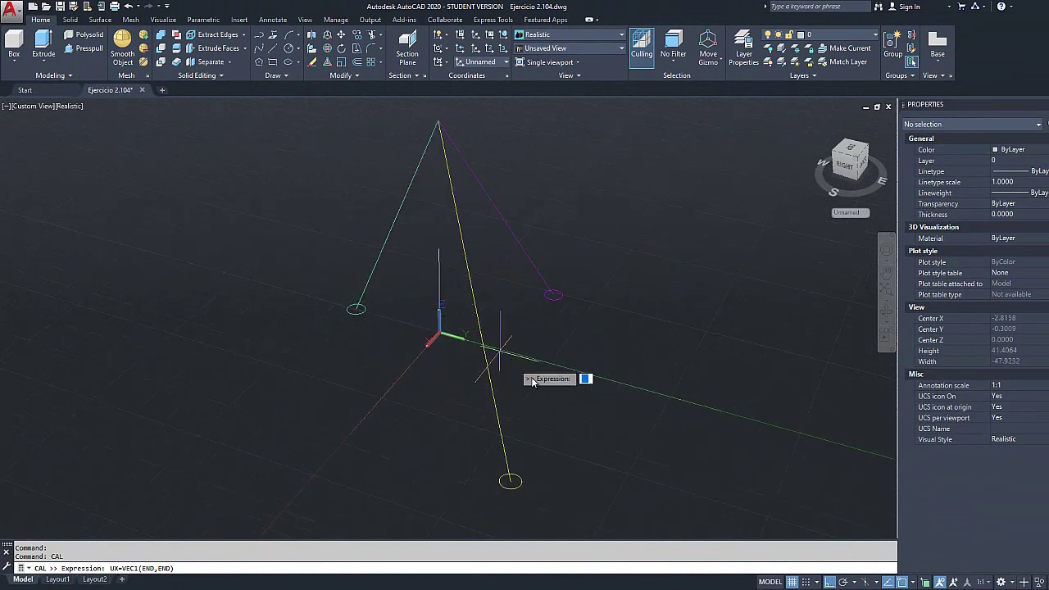
{"action": "scroll", "coordinate": [543, 390], "scroll_direction": "down", "scroll_amount": 3}
{"action": "scroll", "coordinate": [492, 369], "scroll_direction": "up", "scroll_amount": 2}
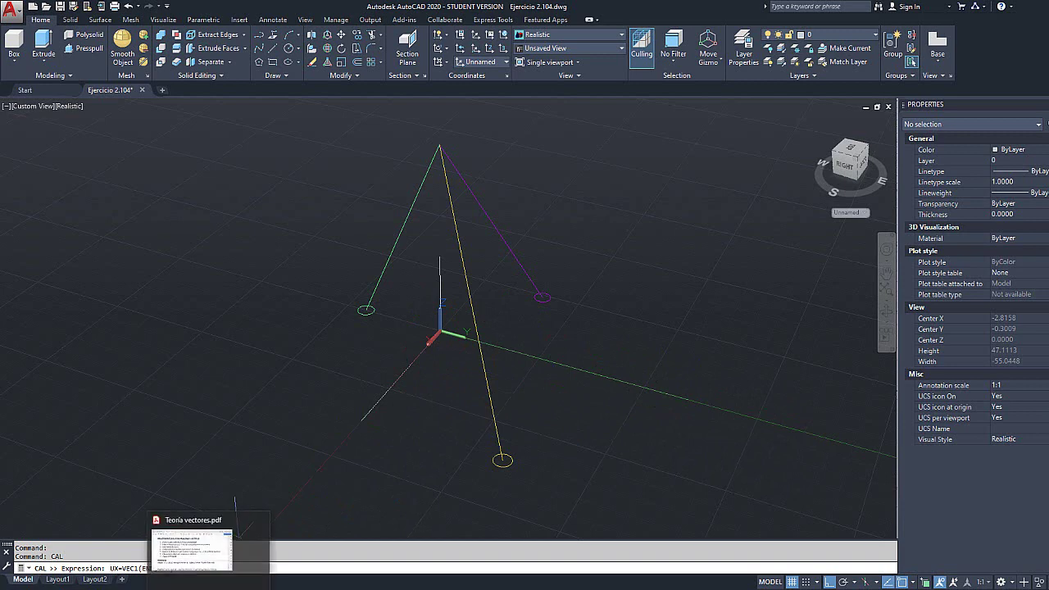
{"action": "type", "text": ",END)"}
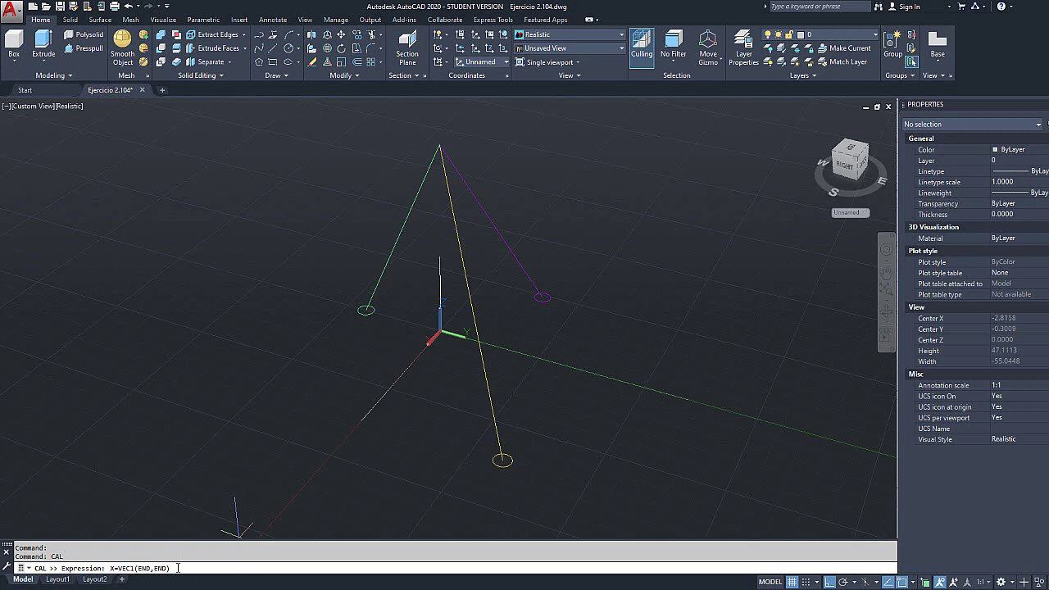
{"action": "key", "text": "Return"}
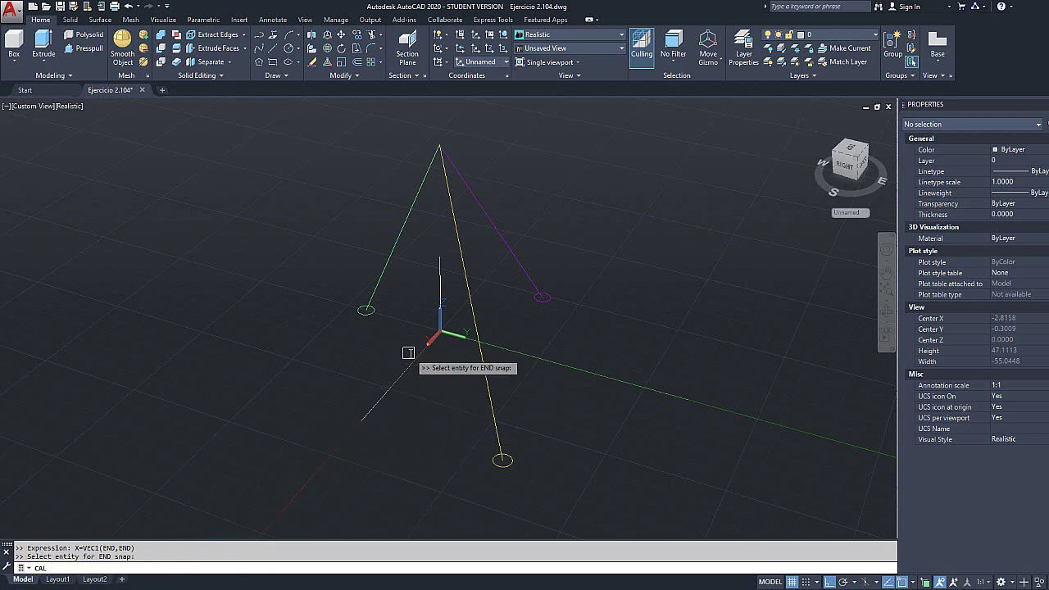
{"action": "scroll", "coordinate": [425, 351], "scroll_direction": "up", "scroll_amount": 2}
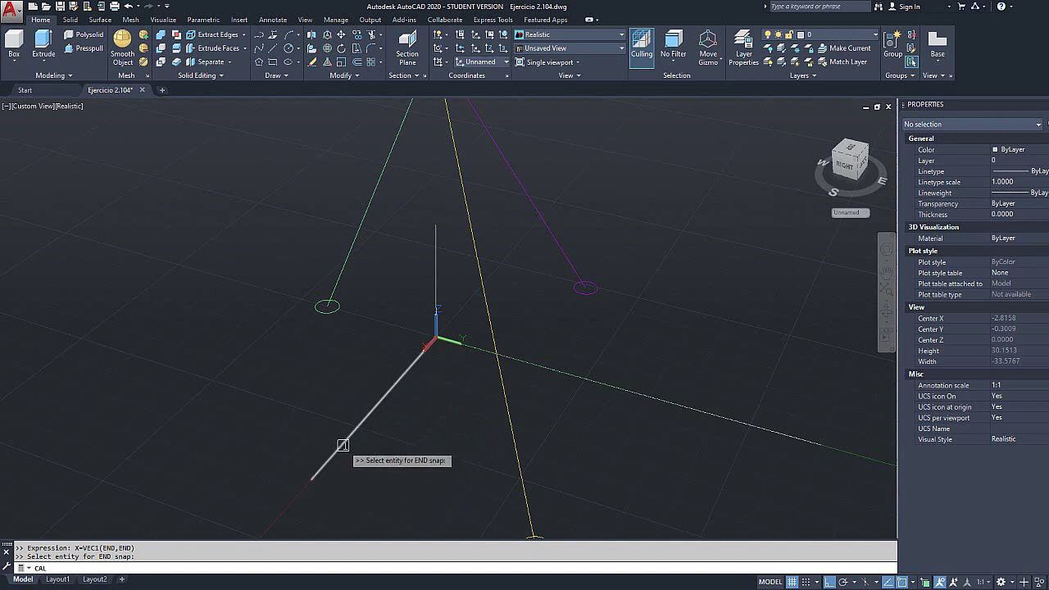
{"action": "left_click", "coordinate": [418, 349]}
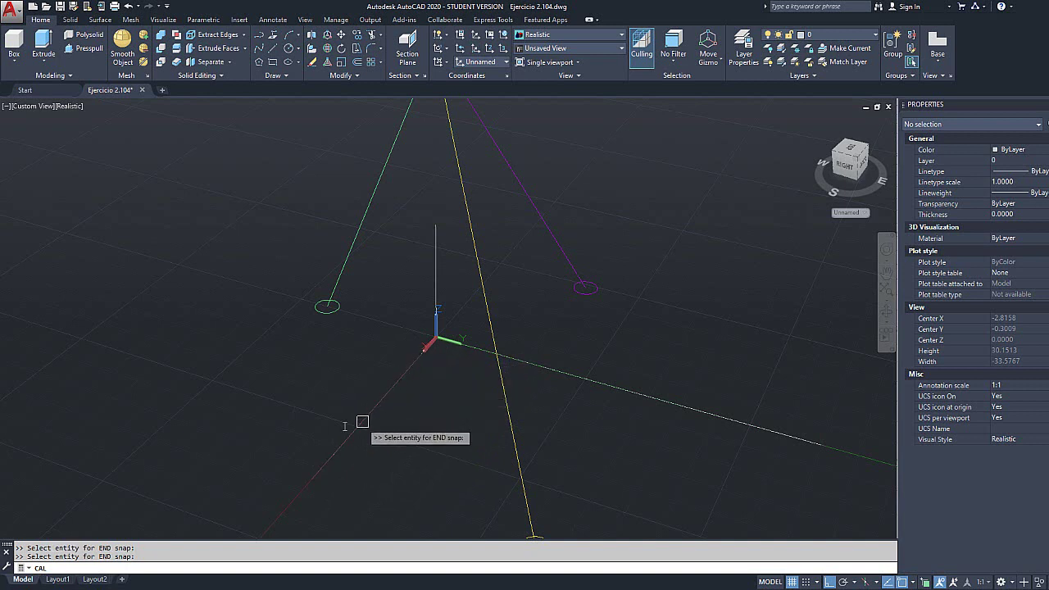
{"action": "left_click", "coordinate": [321, 469]}
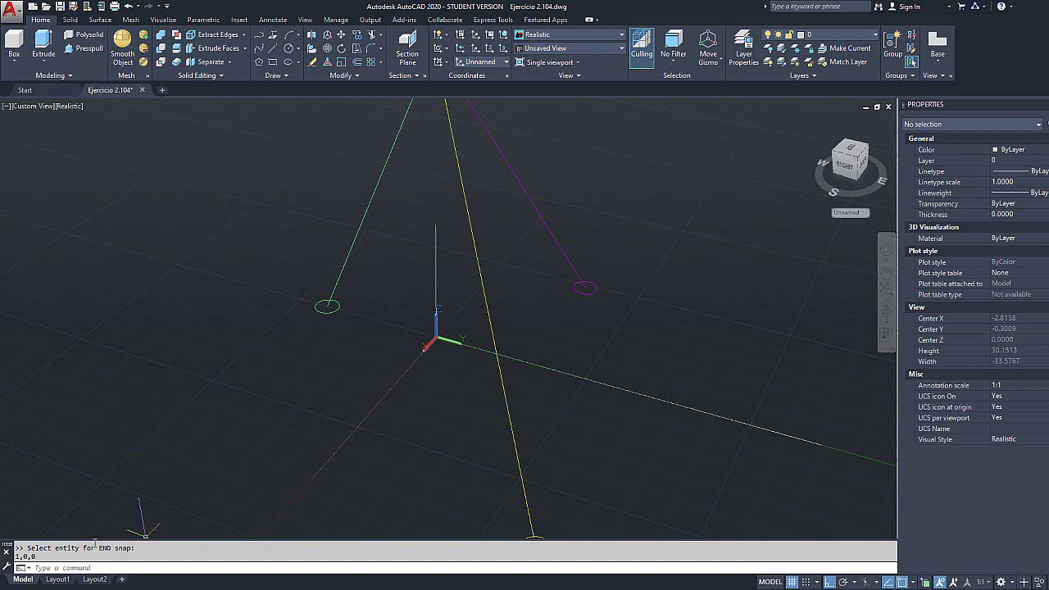
- Define the Y-axis unit vector with CAL as Y=VEC1(END,END), picking the Y-axis line's origin end and far end
{"action": "left_click", "coordinate": [113, 568]}
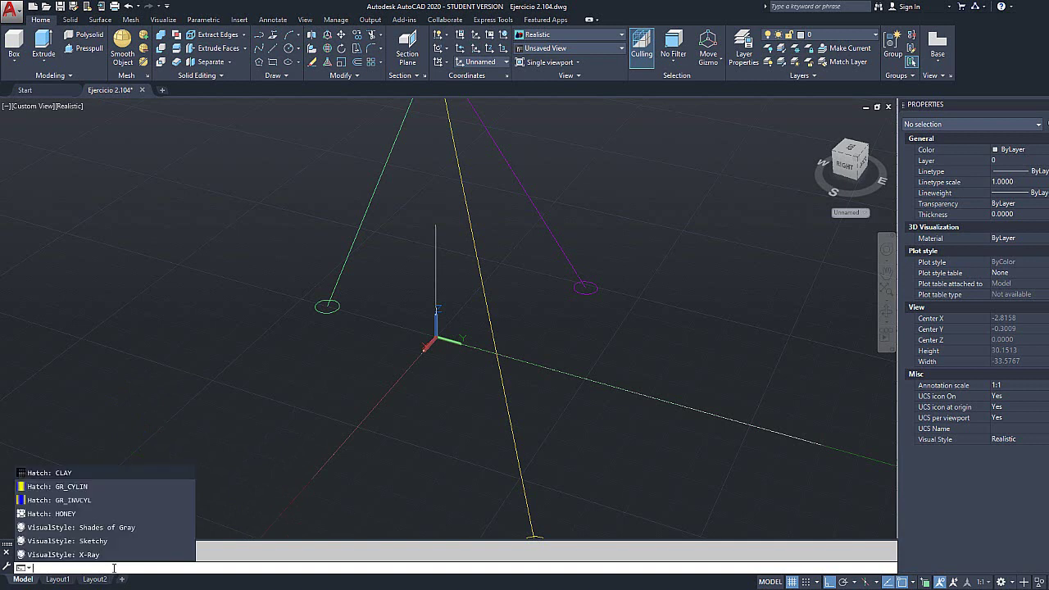
{"action": "type", "text": "cal"}
{"action": "key", "text": "Return"}
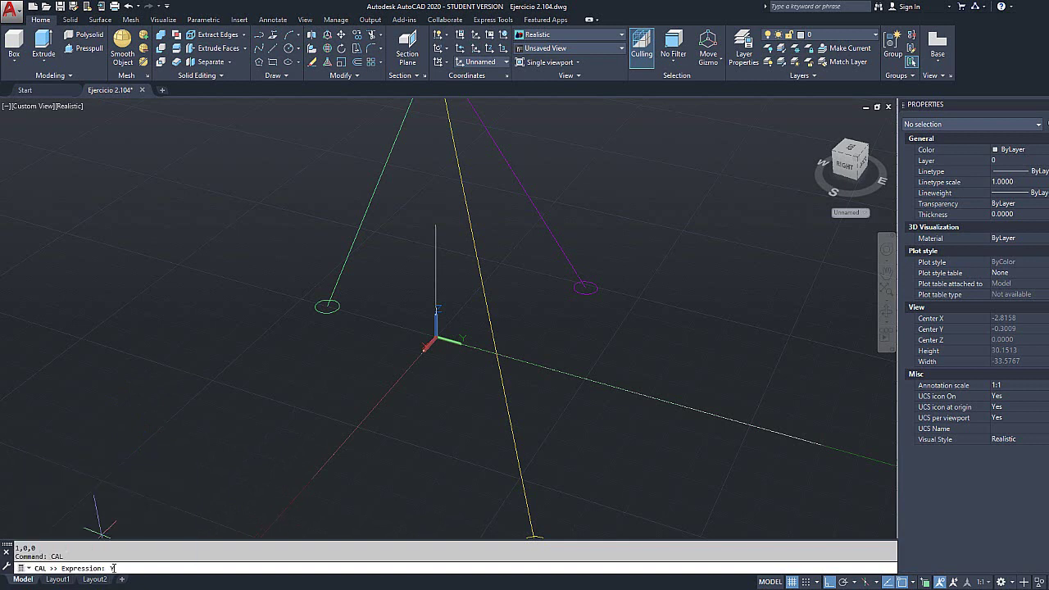
{"action": "type", "text": "VEC1"}
{"action": "key", "text": "BackSpace"}
{"action": "key", "text": "BackSpace"}
{"action": "type", "text": "(END,END)"}
{"action": "key", "text": "Return"}
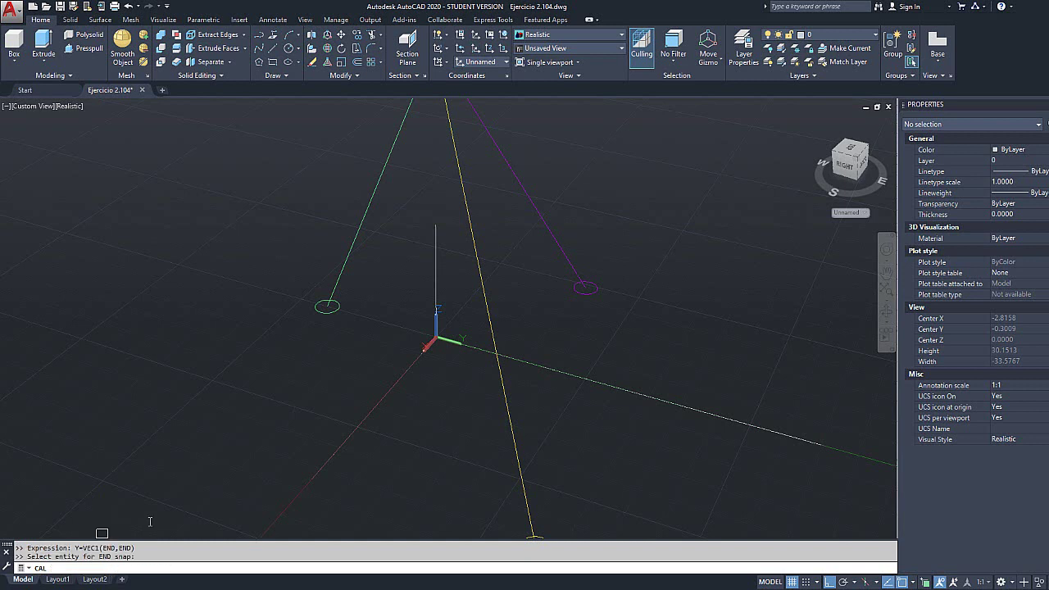
{"action": "left_click", "coordinate": [476, 344]}
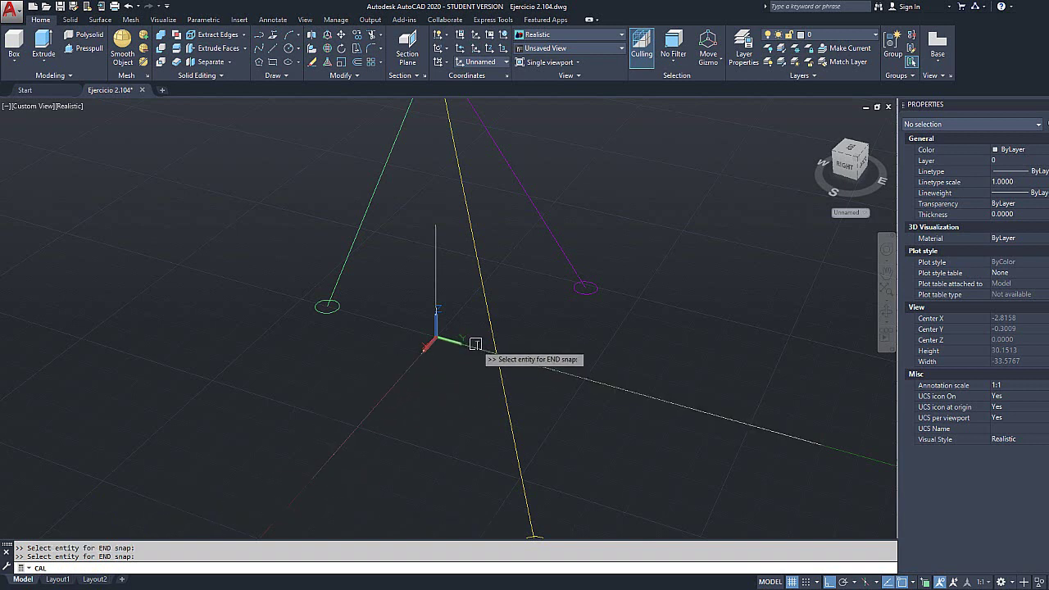
{"action": "left_click", "coordinate": [769, 431]}
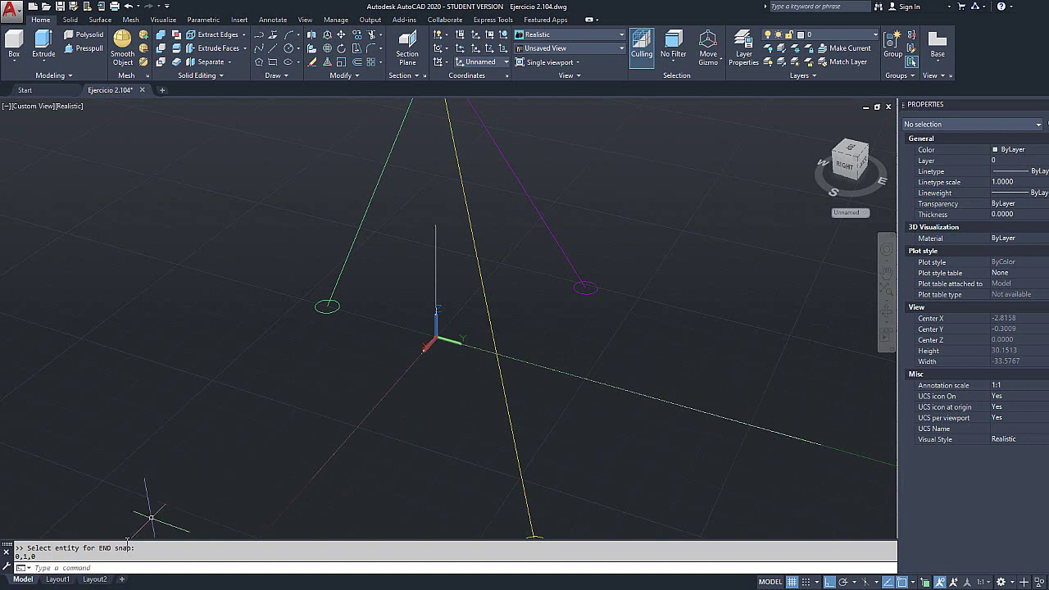
- Define the Z-axis unit vector with CAL as Z=VEC1(END,END), picking the Z-axis line's origin end and upper end
{"action": "left_click", "coordinate": [63, 567]}
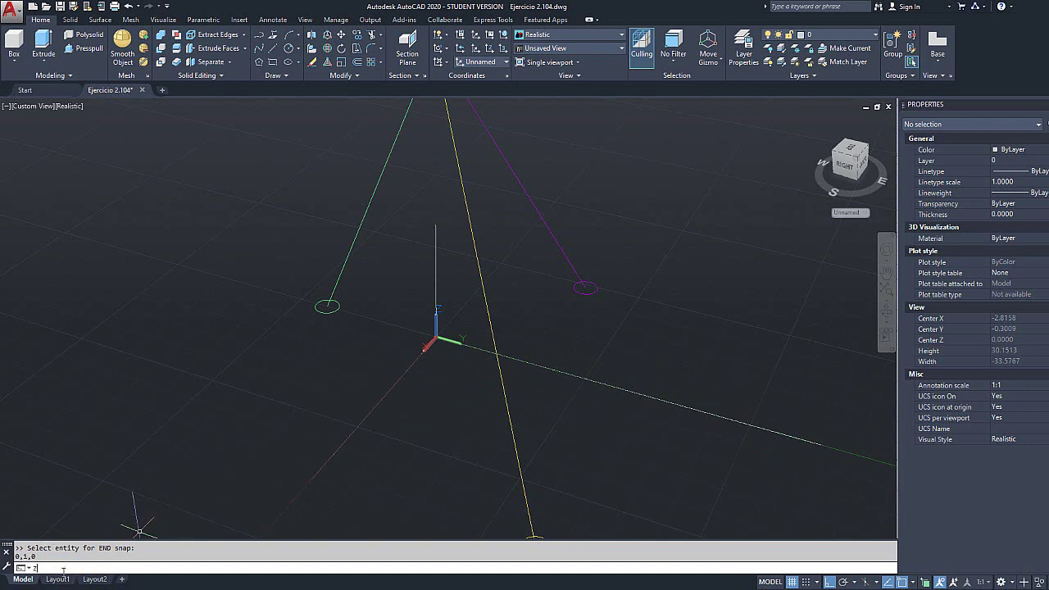
{"action": "type", "text": "cal"}
{"action": "key", "text": "Return"}
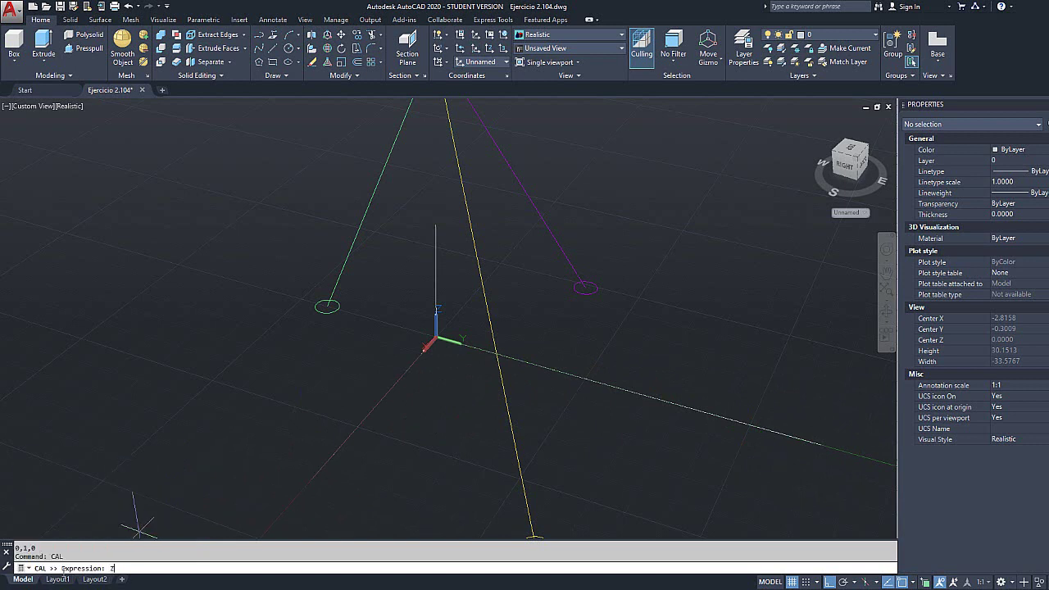
{"action": "type", "text": "Z=VEC1"}
{"action": "type", "text": "()"}
{"action": "type", "text": "END"}
{"action": "type", "text": ",END"}
{"action": "key", "text": "Return"}
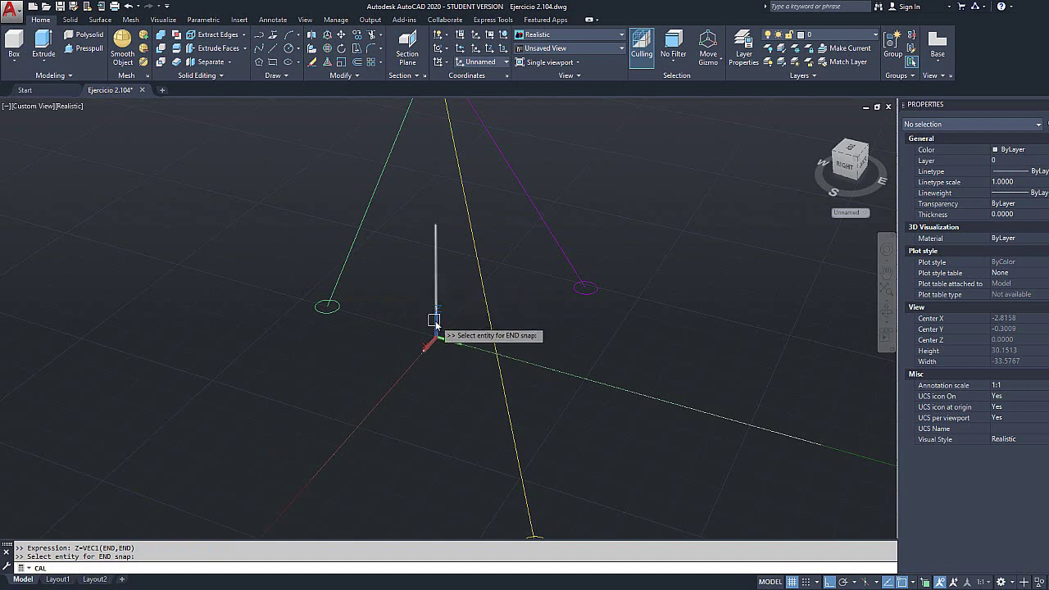
{"action": "left_click", "coordinate": [434, 321]}
{"action": "left_click", "coordinate": [435, 232]}
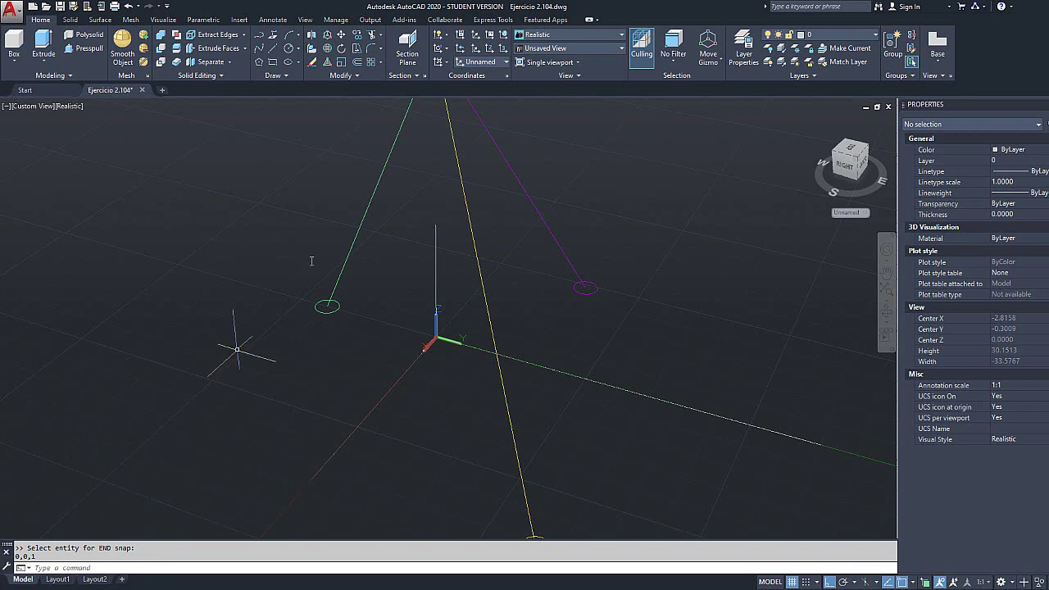
- Start a CAL calculation for the force in cable B with the opening expression FB=
{"action": "middle_click_drag", "start_coordinate": [414, 267], "coordinate": [410, 433], "text": "shift"}
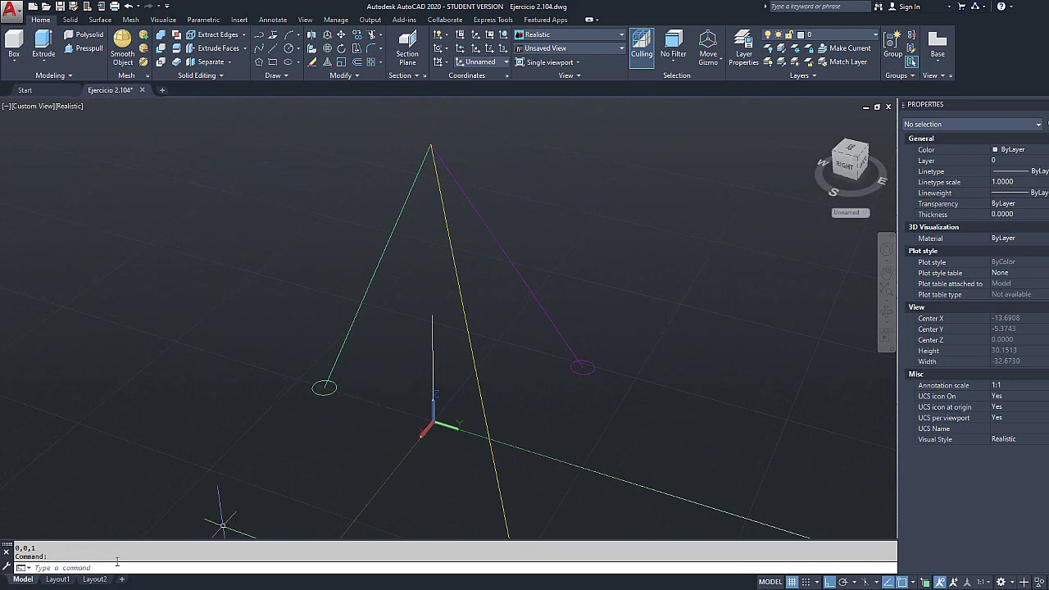
{"action": "left_click", "coordinate": [74, 565]}
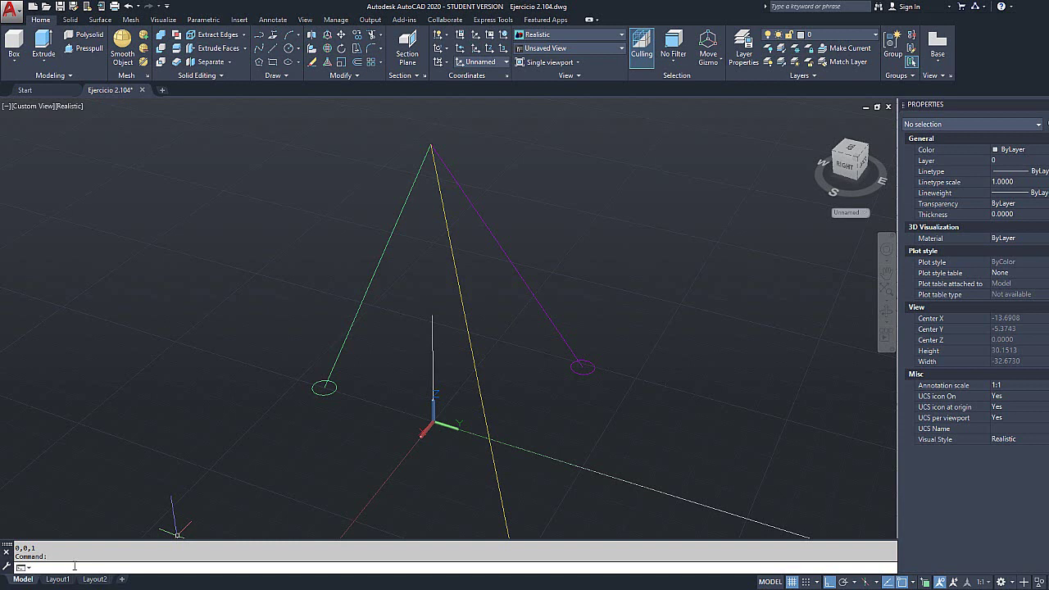
{"action": "type", "text": "cal"}
{"action": "key", "text": "Return"}
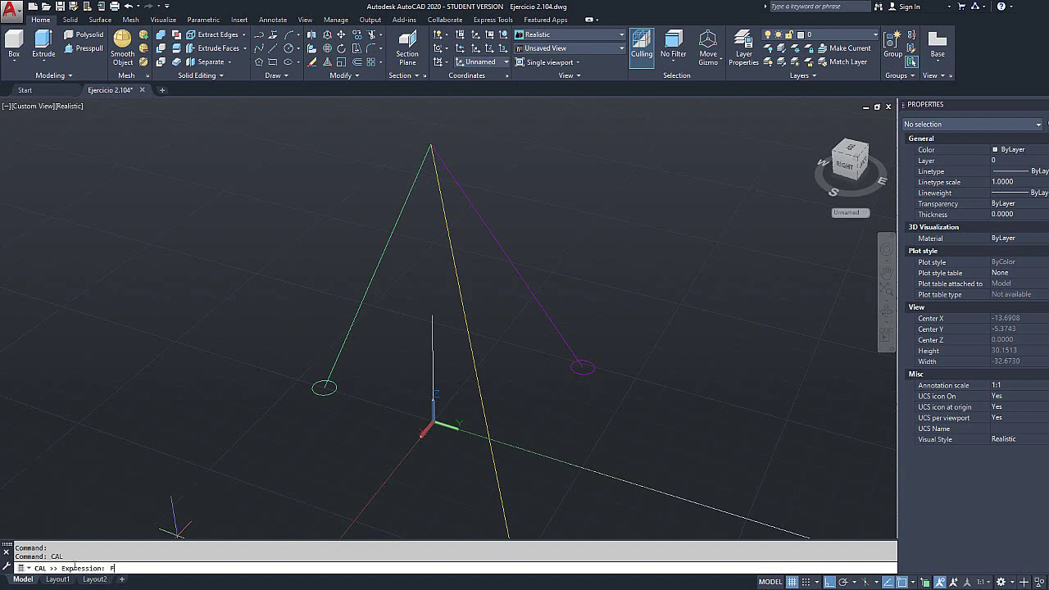
{"action": "type", "text": "FE"}
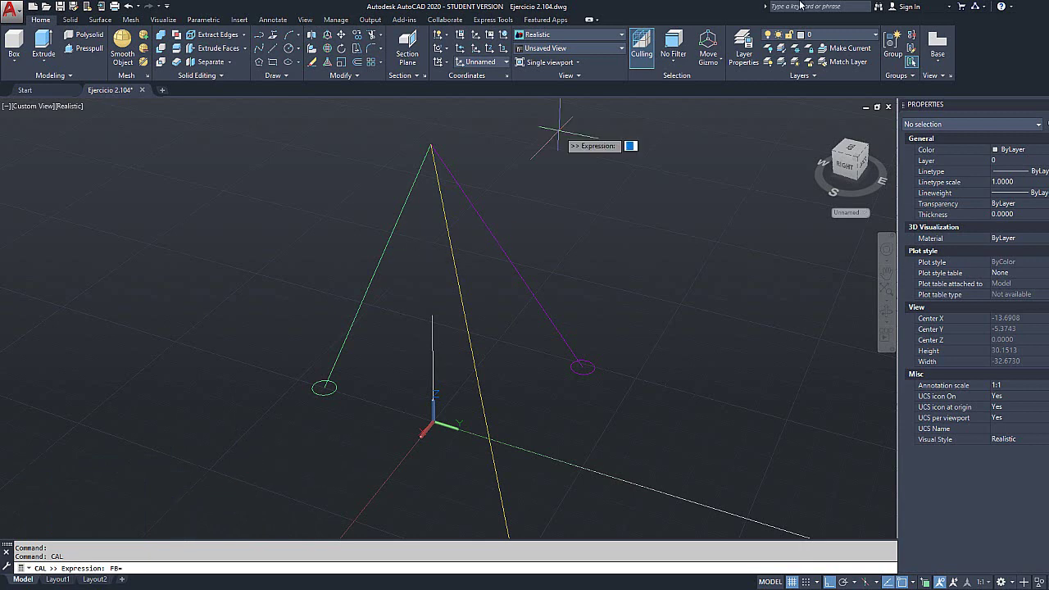
- Consult the formula for a force vector directed along a line in Teoría vectores.pdf, and return to the AutoCAD drawing
{"action": "key", "text": "alt+Tab"}
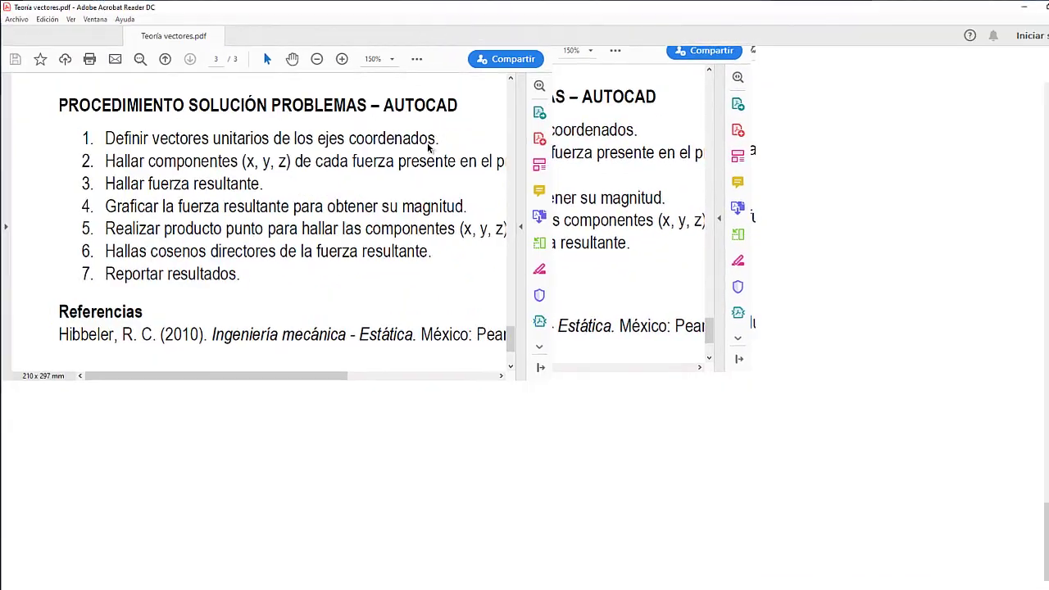
{"action": "scroll", "coordinate": [519, 209], "scroll_direction": "up", "scroll_amount": 8}
{"action": "scroll", "coordinate": [524, 353], "scroll_direction": "up", "scroll_amount": 12}
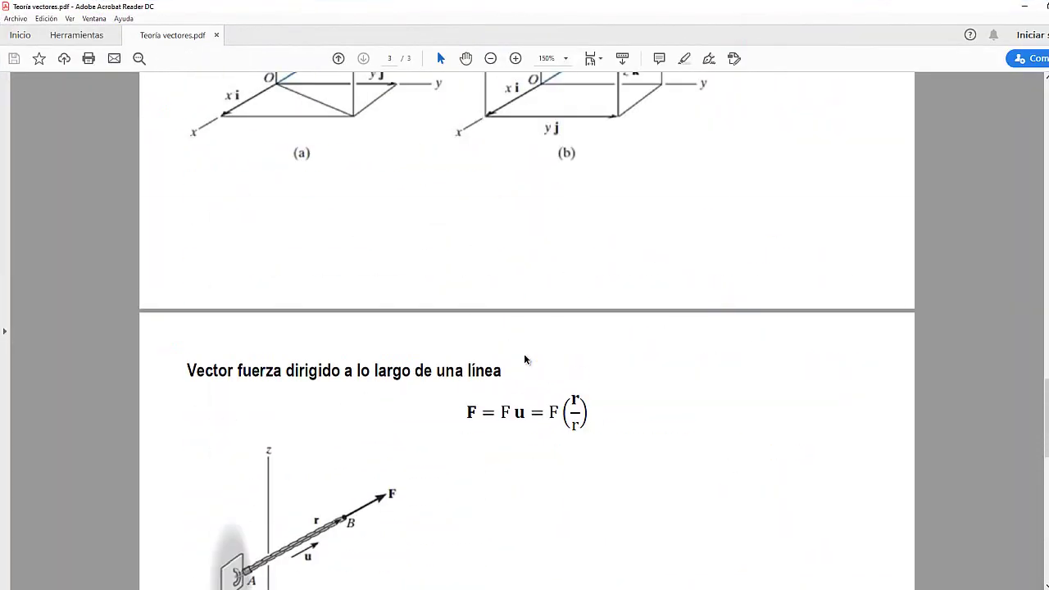
{"action": "scroll", "coordinate": [487, 341], "scroll_direction": "down", "scroll_amount": 2}
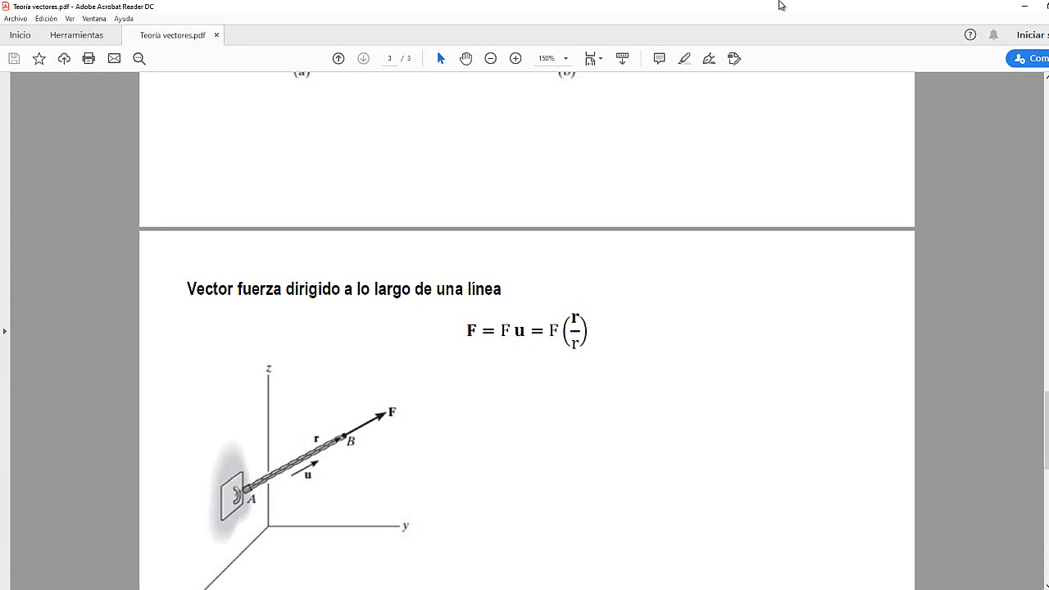
{"action": "left_click_drag", "start_coordinate": [779, 4], "coordinate": [1048, 11]}
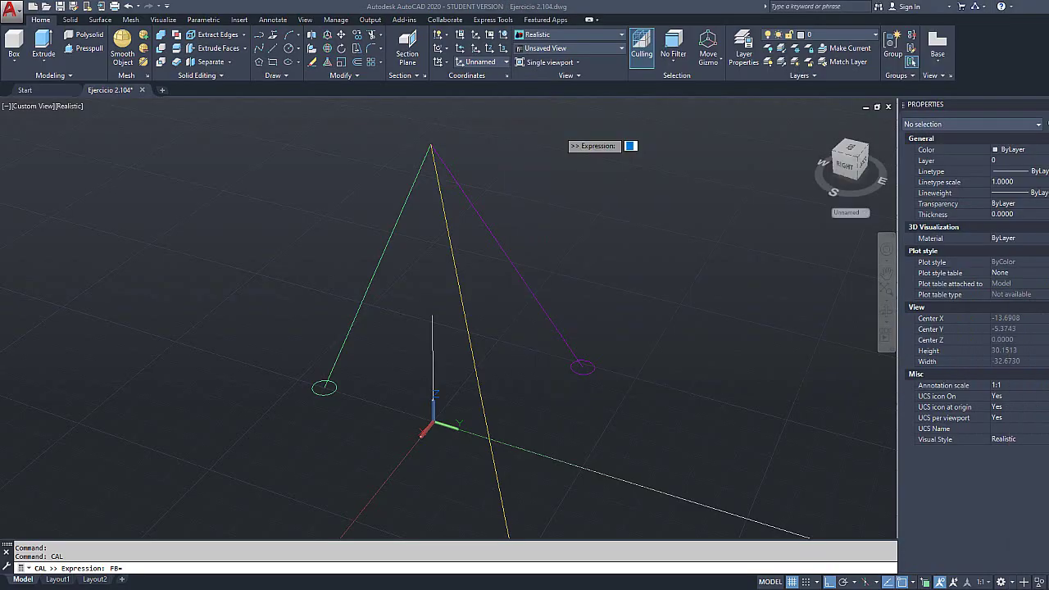
- Complete the cable B force expression in CAL as FB=520*VEC1(END,END)
{"action": "left_click", "coordinate": [147, 566]}
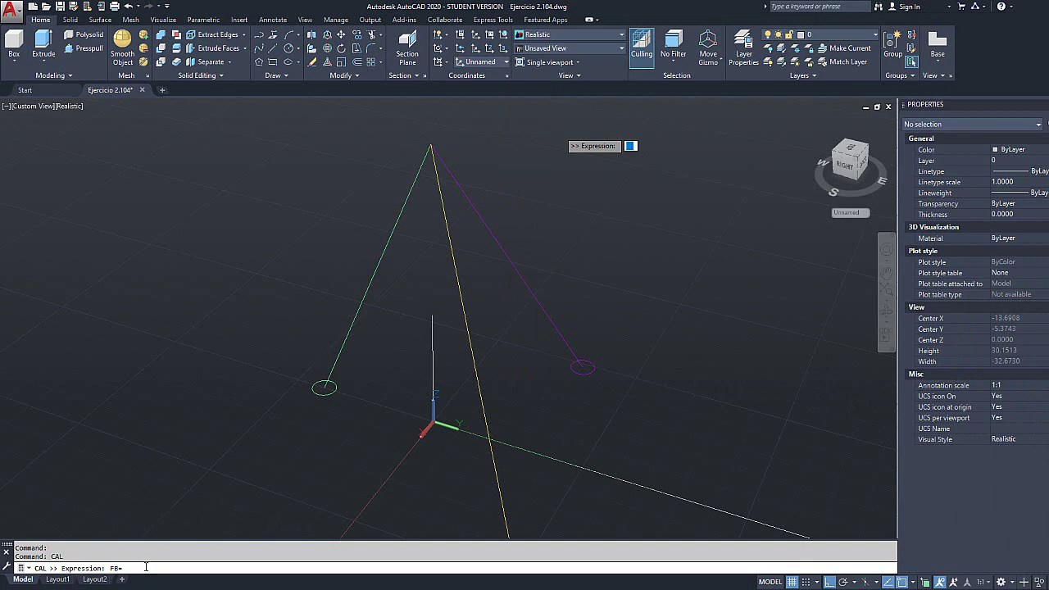
{"action": "type", "text": "FB="}
{"action": "type", "text": "520"}
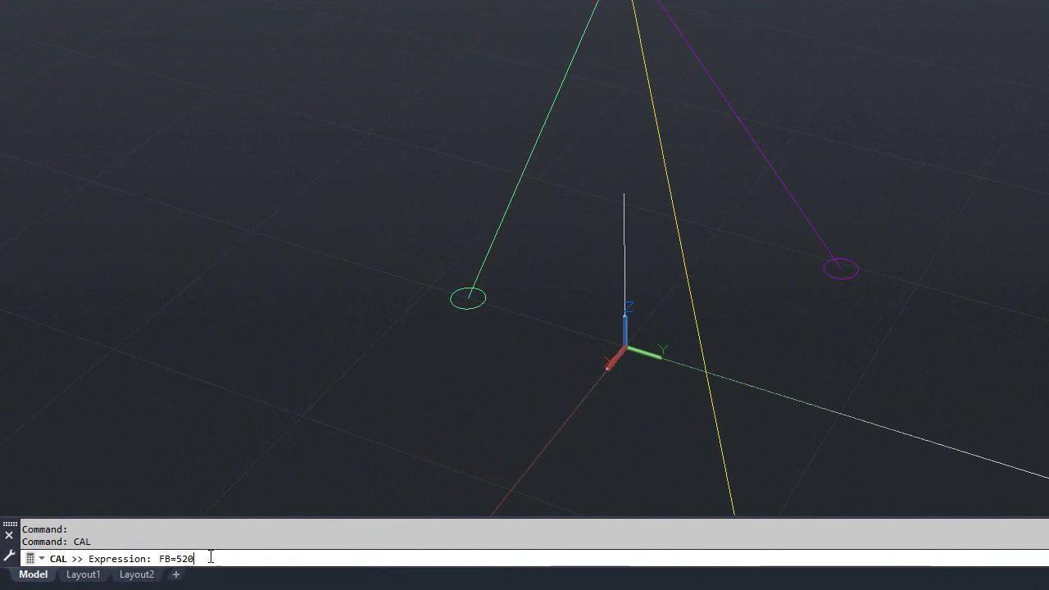
{"action": "type", "text": "*"}
{"action": "type", "text": "VEC"}
{"action": "type", "text": "1"}
{"action": "type", "text": "()"}
{"action": "type", "text": "END,END"}
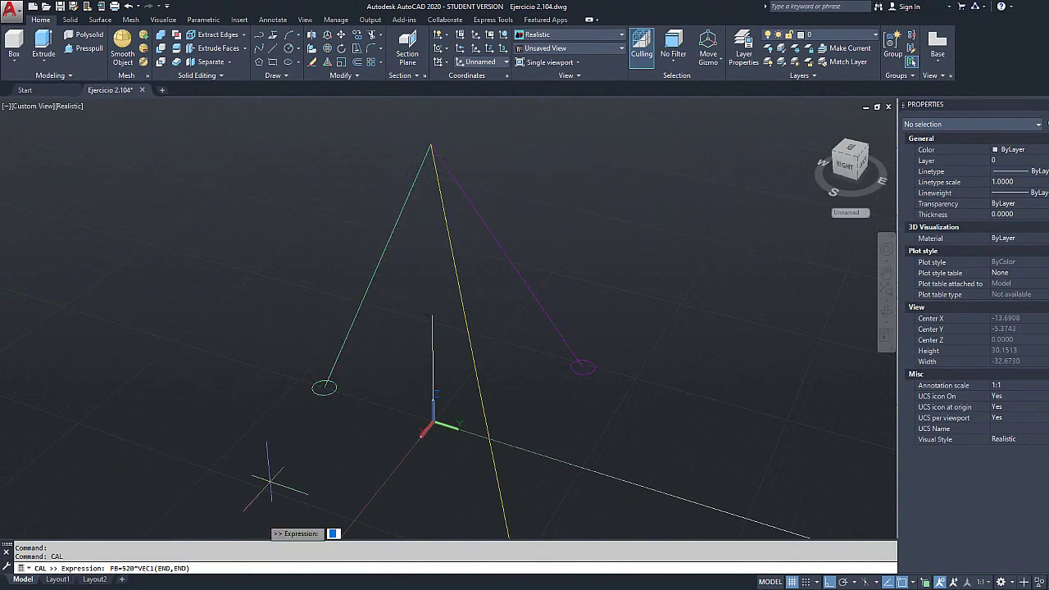
{"action": "mouse_move", "coordinate": [182, 588]}
{"action": "left_click", "coordinate": [182, 566]}
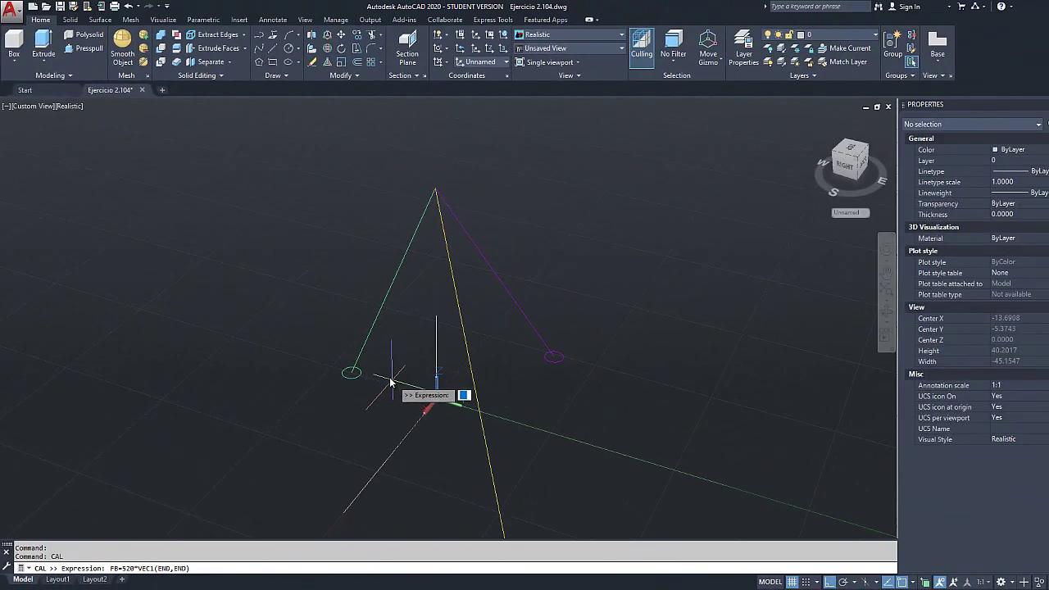
{"action": "scroll", "coordinate": [393, 361], "scroll_direction": "up", "scroll_amount": 2}
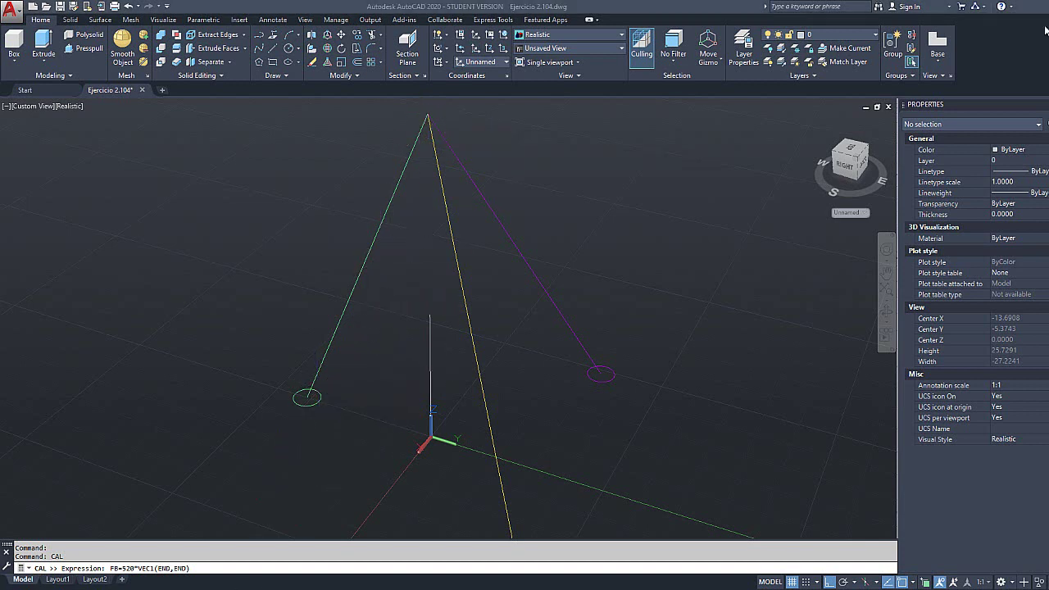
- Review the position vector and the force vector directed along a line in Teoría vectores.pdf, and return to the AutoCAD drawing
{"action": "left_click_drag", "start_coordinate": [1048, 103], "coordinate": [381, 2]}
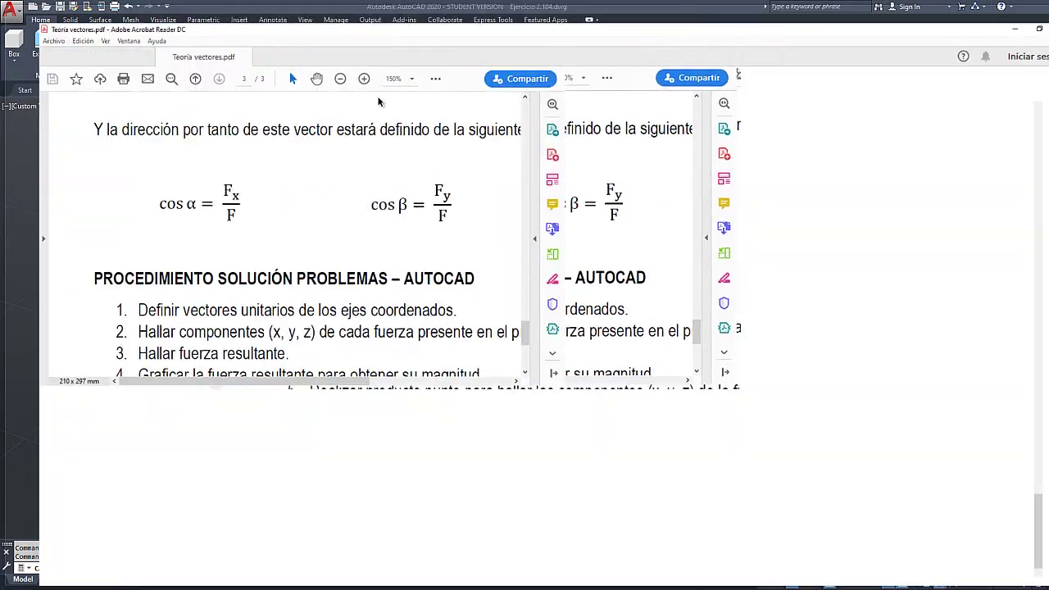
{"action": "scroll", "coordinate": [396, 262], "scroll_direction": "up", "scroll_amount": 7}
{"action": "scroll", "coordinate": [396, 262], "scroll_direction": "up", "scroll_amount": 12}
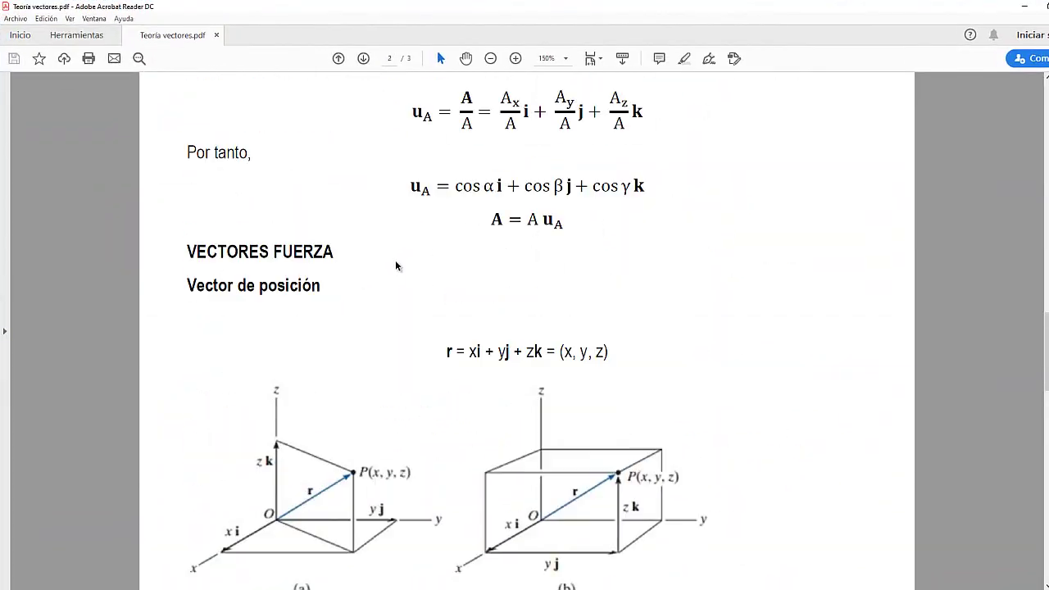
{"action": "scroll", "coordinate": [396, 262], "scroll_direction": "down", "scroll_amount": 3}
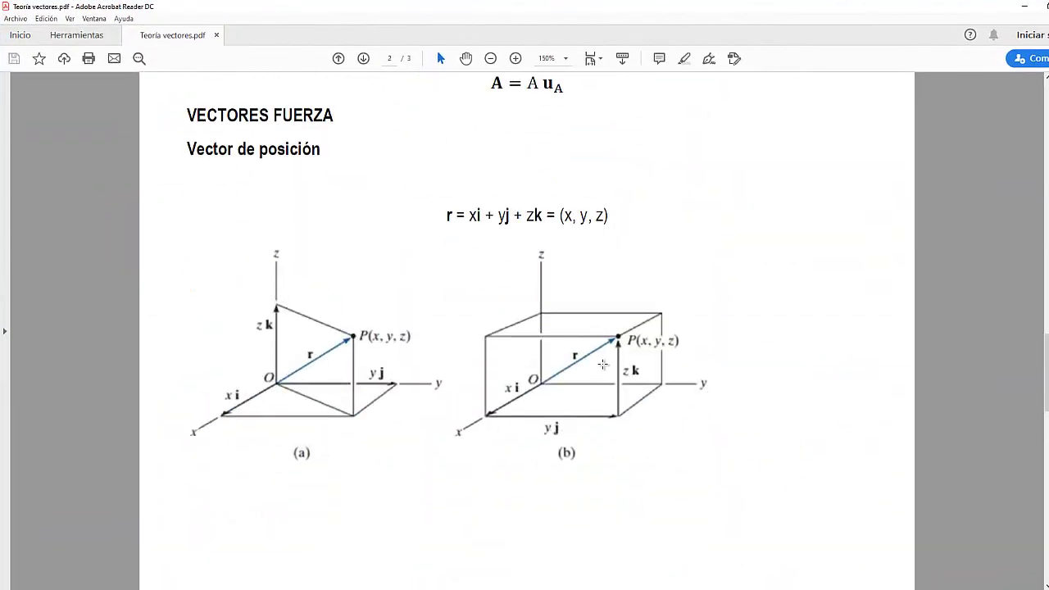
{"action": "scroll", "coordinate": [596, 373], "scroll_direction": "down", "scroll_amount": 3}
{"action": "scroll", "coordinate": [595, 375], "scroll_direction": "down", "scroll_amount": 3}
{"action": "scroll", "coordinate": [552, 370], "scroll_direction": "up", "scroll_amount": 2}
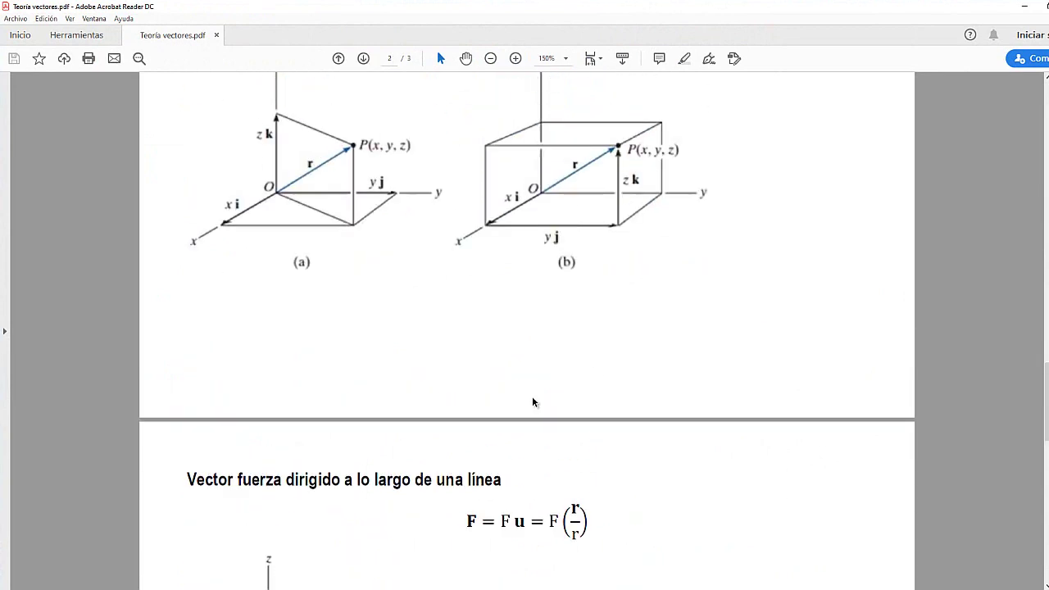
{"action": "scroll", "coordinate": [545, 482], "scroll_direction": "down", "scroll_amount": 3}
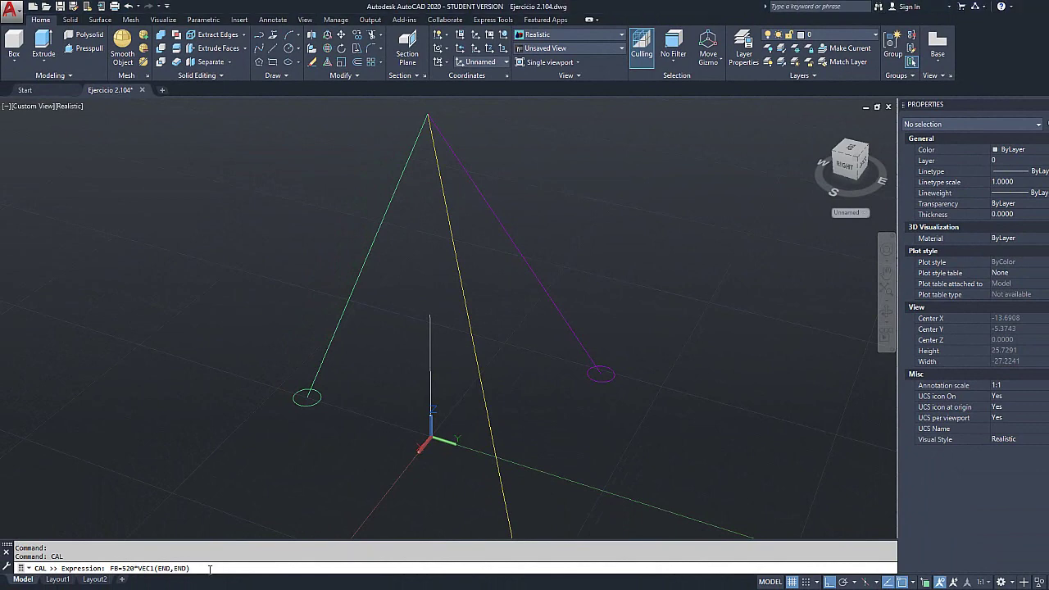
- Evaluate the FB expression, picking the green cable's upper end at A and its lower end at B
{"action": "key", "text": "Return"}
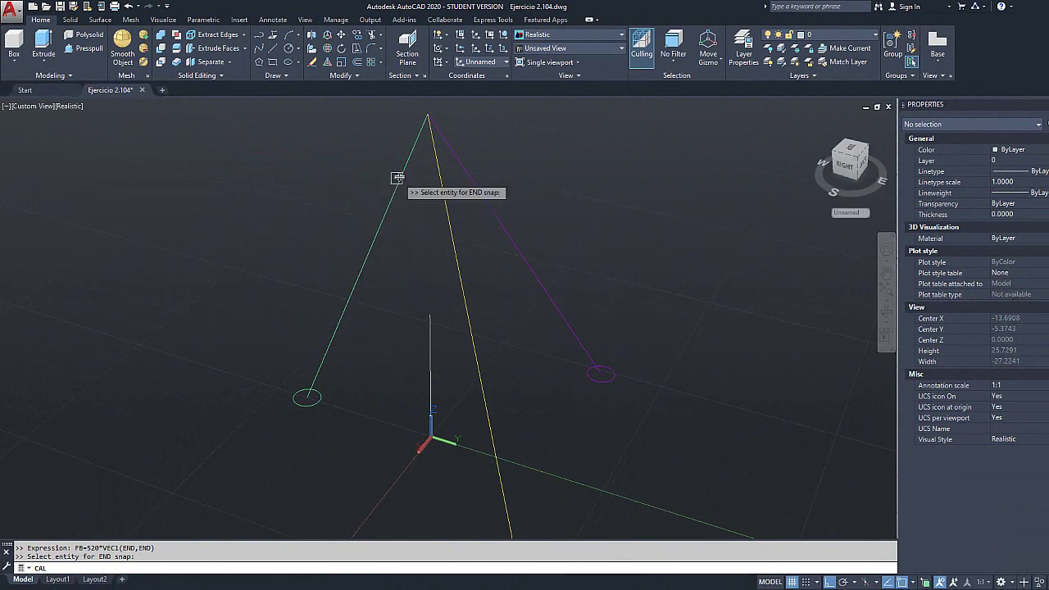
{"action": "left_click", "coordinate": [418, 134]}
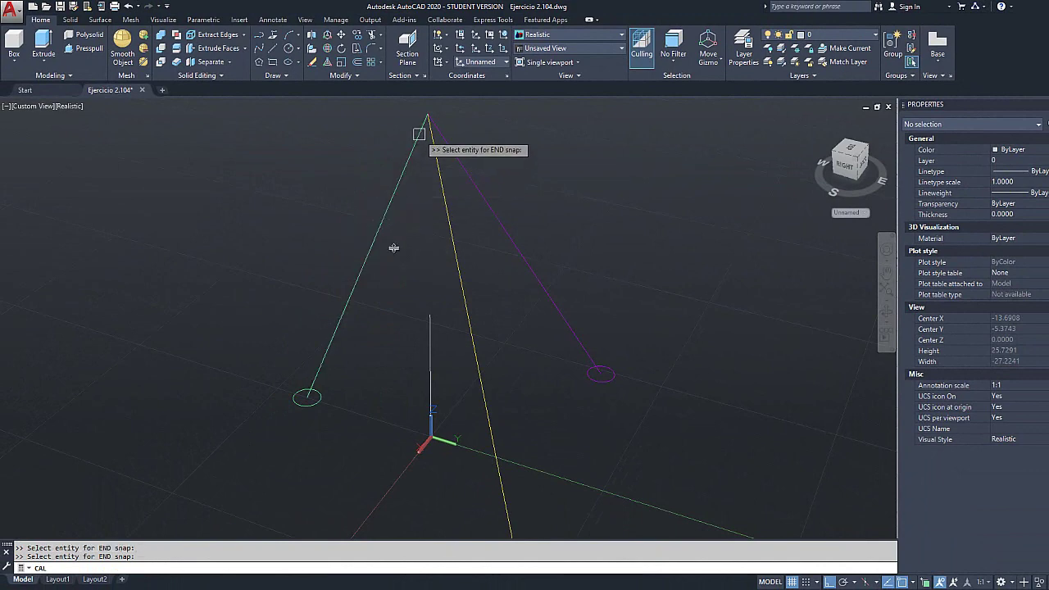
{"action": "left_click", "coordinate": [317, 376]}
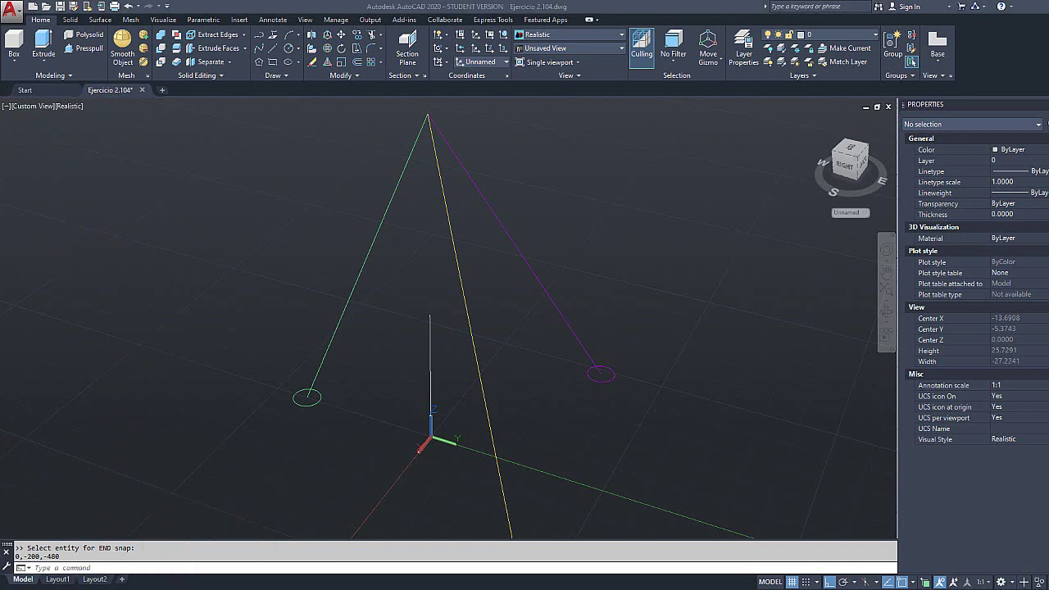
- Check the cable C force in the Word problem statement, and enter FC=680*VEC1(END,END) in an AutoCAD CAL calculation
{"action": "left_click", "coordinate": [213, 578]}
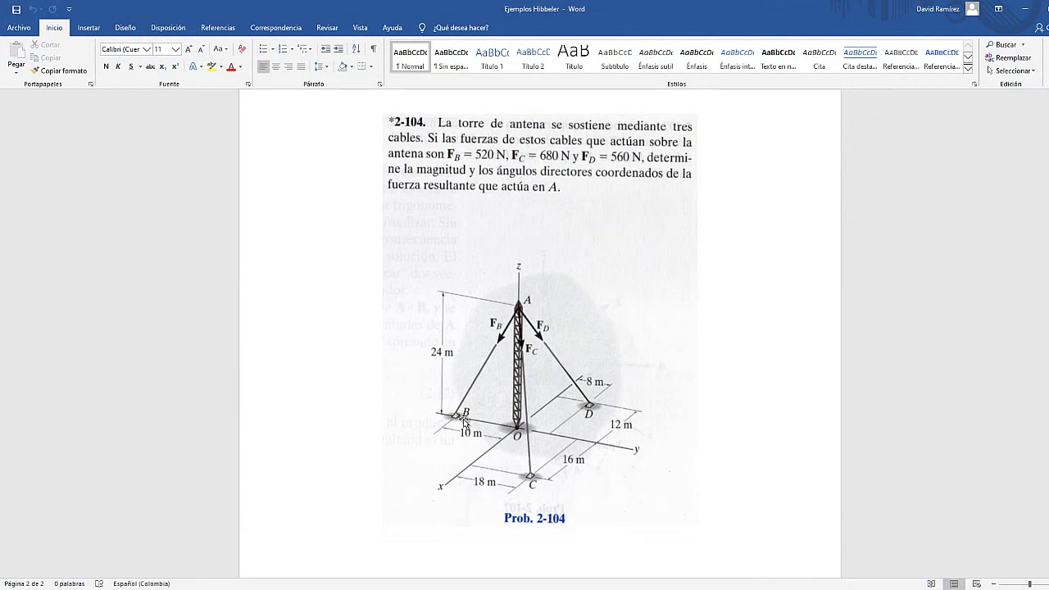
{"action": "left_click", "coordinate": [1025, 8]}
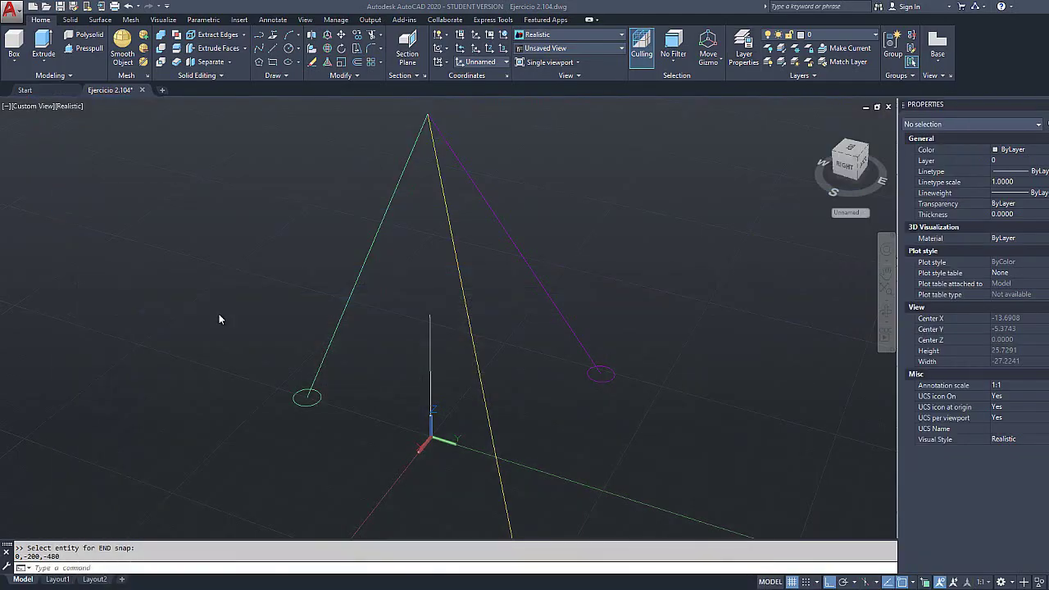
{"action": "left_click", "coordinate": [139, 567]}
{"action": "type", "text": "F"}
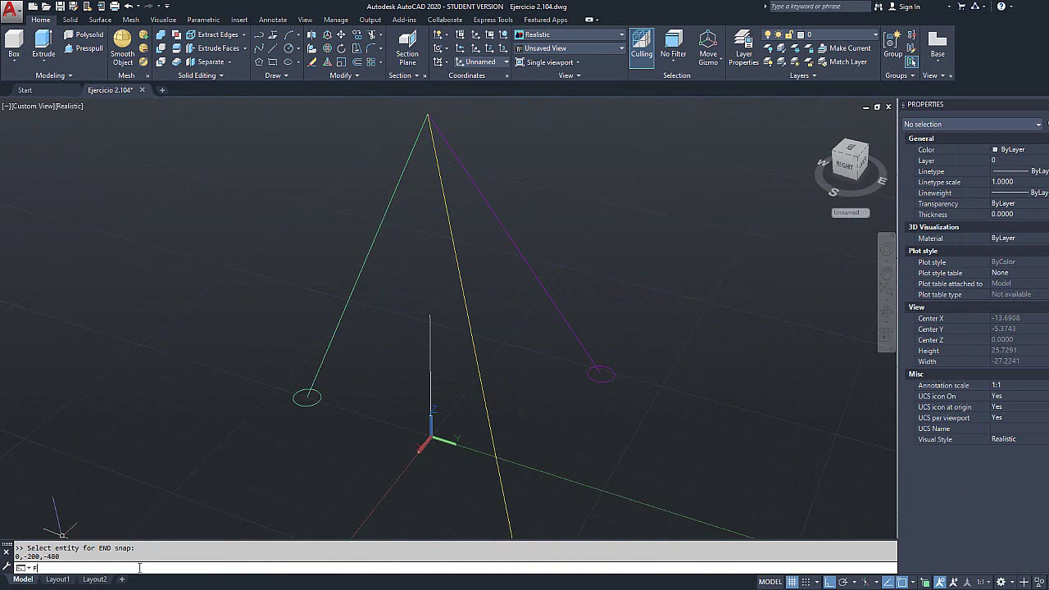
{"action": "type", "text": "CAL"}
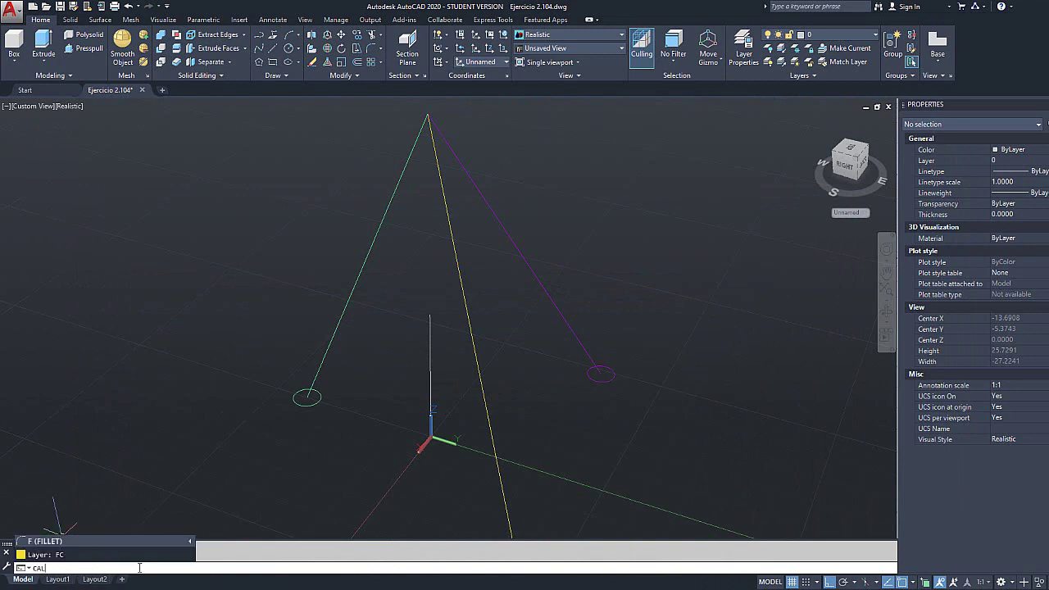
{"action": "key", "text": "Return"}
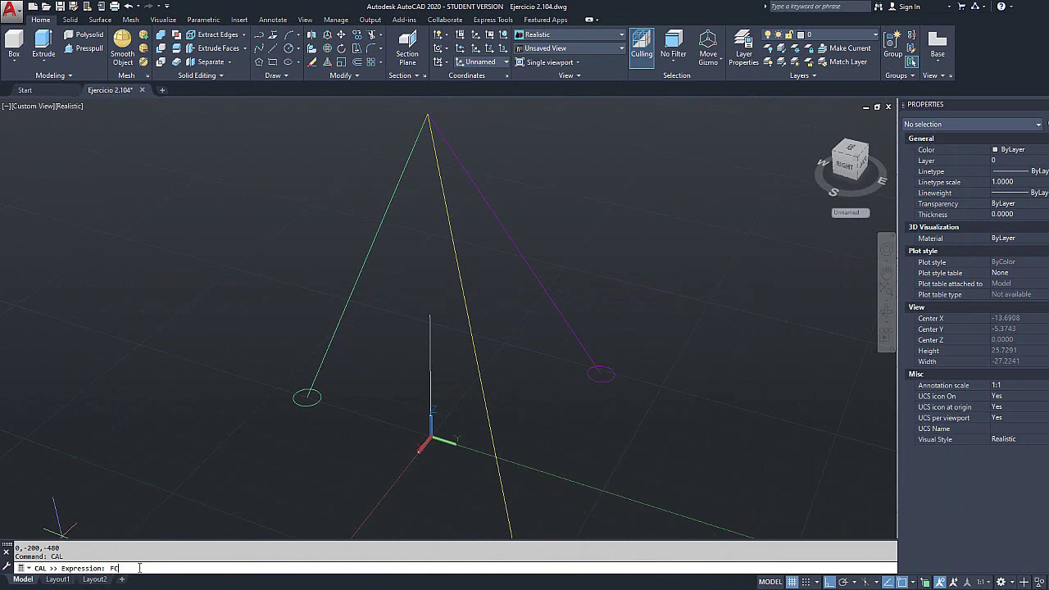
{"action": "type", "text": "FC=680"}
{"action": "type", "text": "*ve"}
{"action": "type", "text": "c1()"}
{"action": "type", "text": "END,END"}
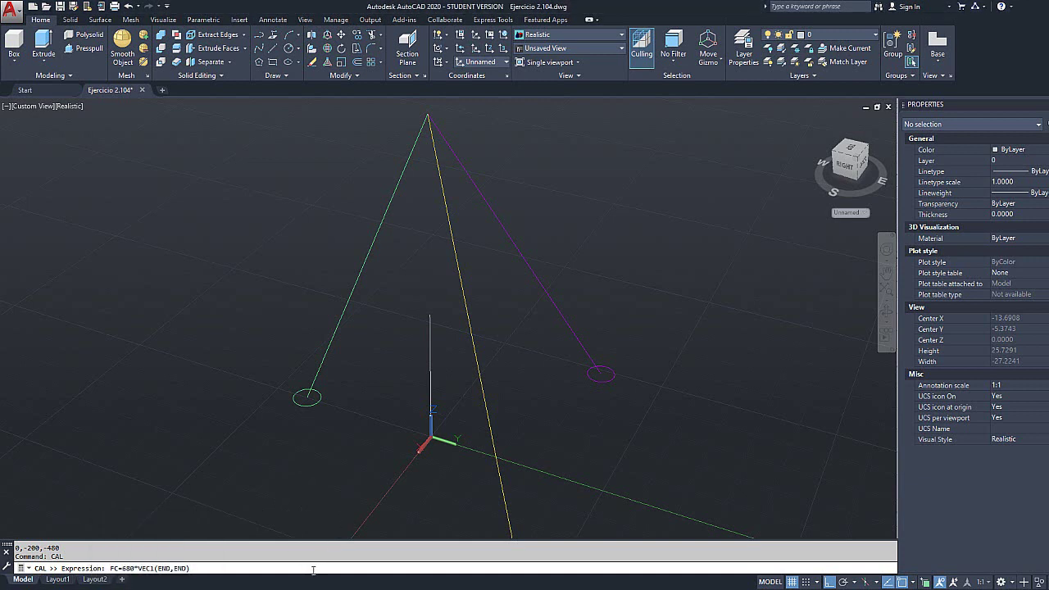
- Evaluate the FC expression, picking the yellow cable's upper end at A and its lower end at C
{"action": "key", "text": "Return"}
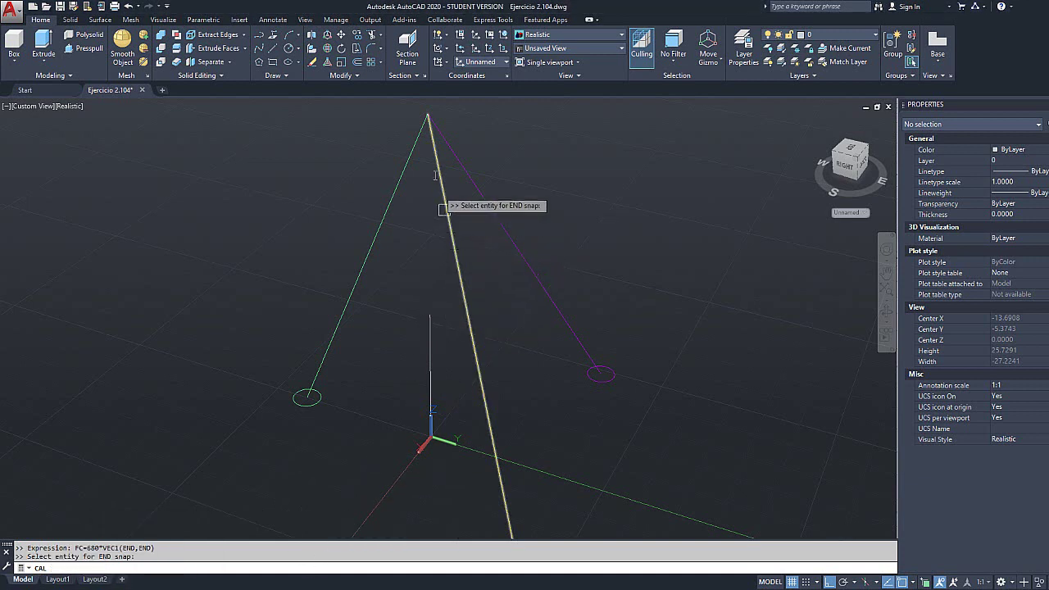
{"action": "left_click", "coordinate": [433, 145]}
{"action": "scroll", "coordinate": [448, 354], "scroll_direction": "down", "scroll_amount": 8}
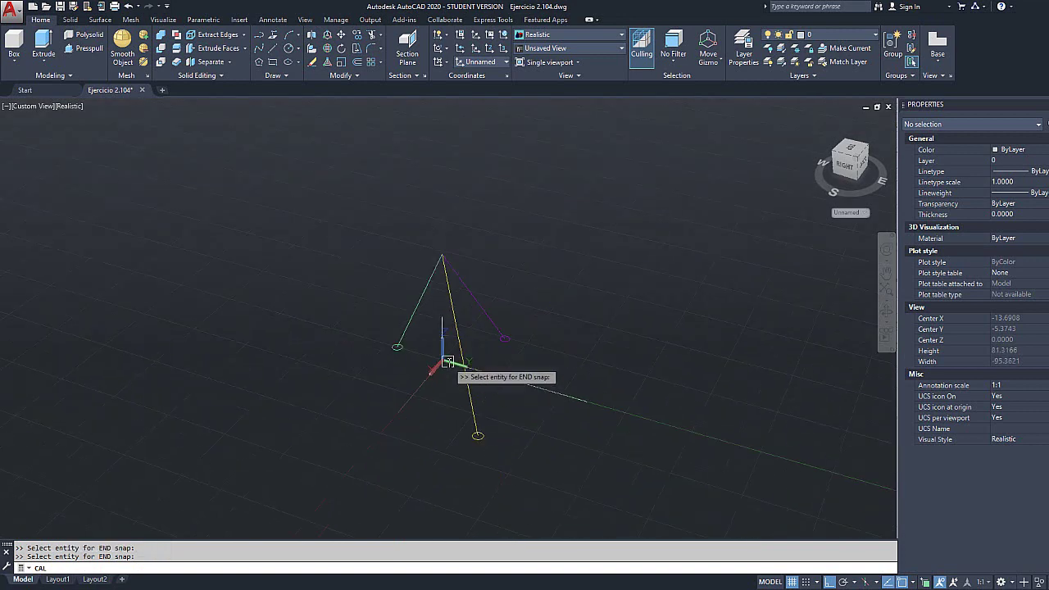
{"action": "scroll", "coordinate": [496, 455], "scroll_direction": "up", "scroll_amount": 5}
{"action": "middle_click_drag", "start_coordinate": [546, 490], "coordinate": [524, 347]}
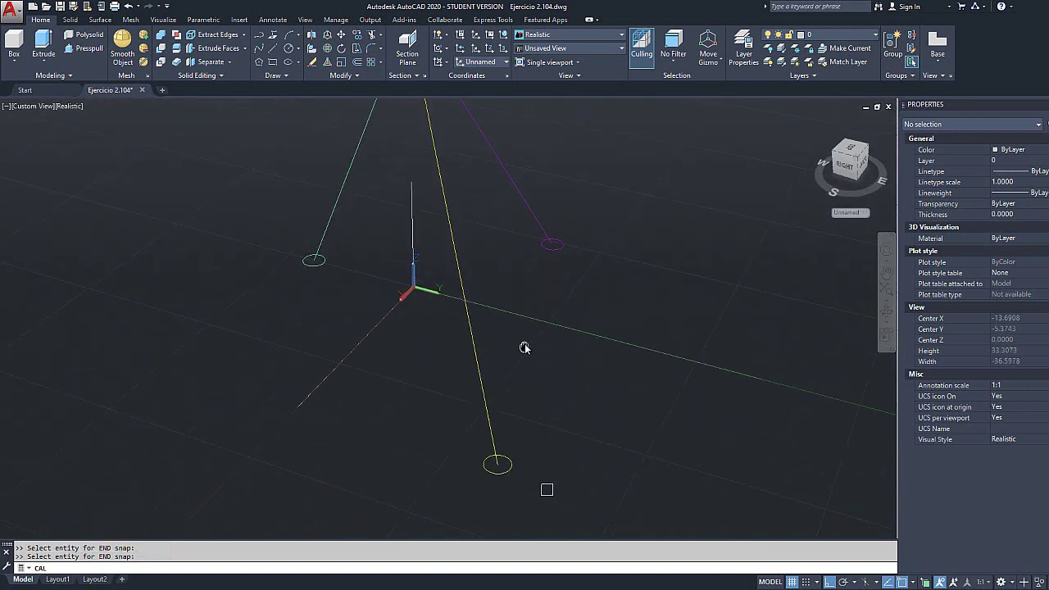
{"action": "left_click", "coordinate": [493, 432]}
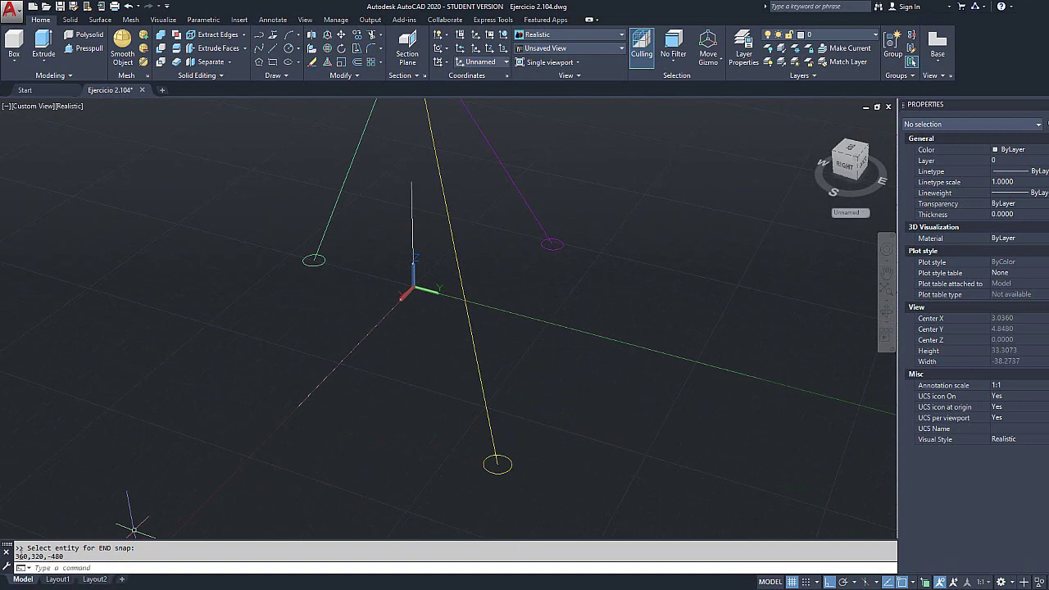
- Check the cable D force in the Word problem statement, and enter FD=560*VEC1(END,END) in an AutoCAD CAL calculation
{"action": "key", "text": "alt+Tab"}
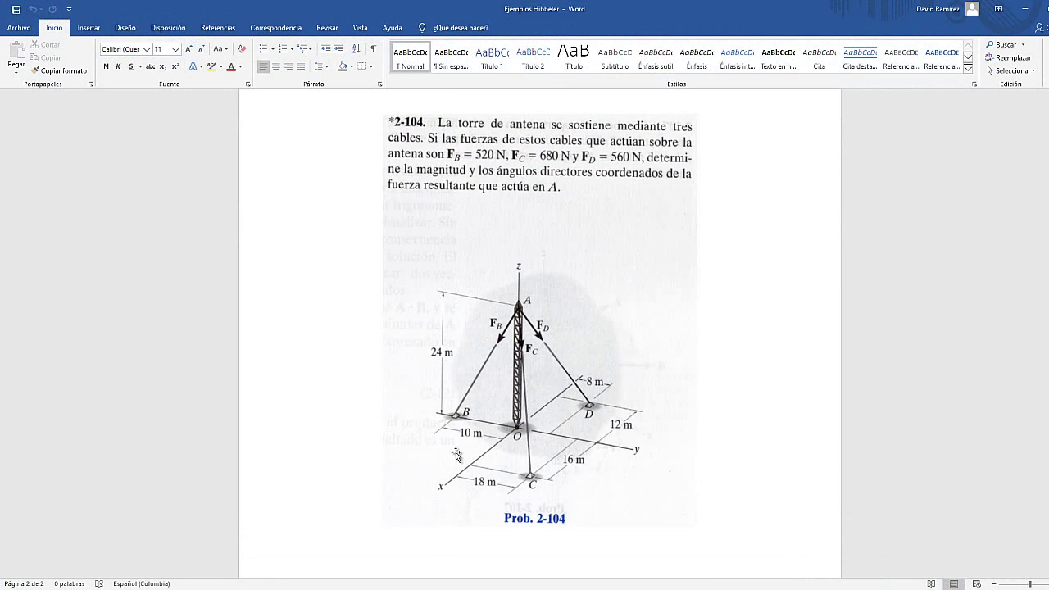
{"action": "left_click", "coordinate": [1030, 11]}
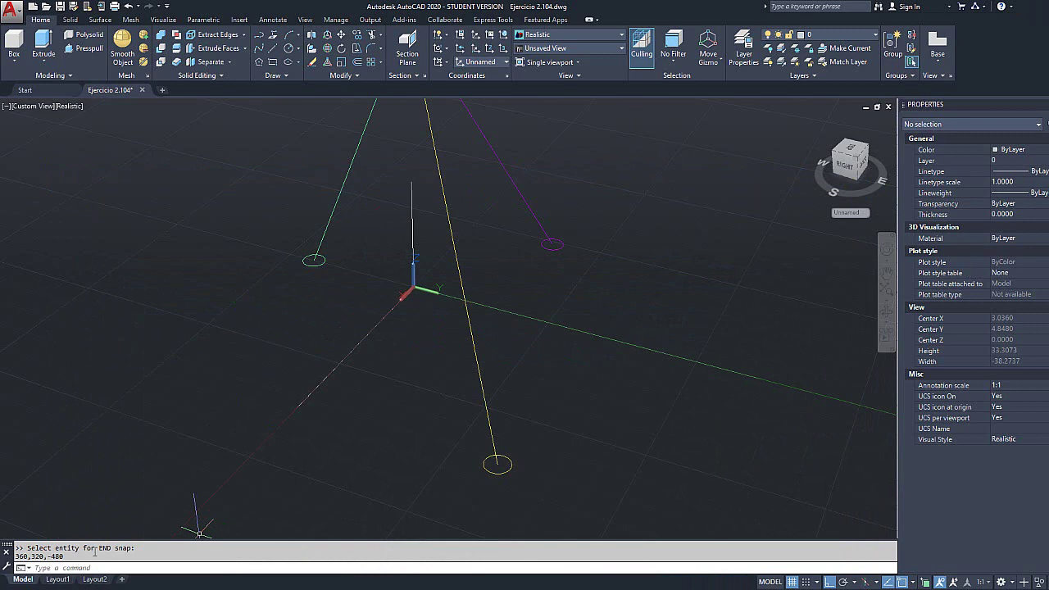
{"action": "left_click", "coordinate": [56, 567]}
{"action": "type", "text": "F"}
{"action": "key", "text": "BackSpace"}
{"action": "type", "text": "CAL"}
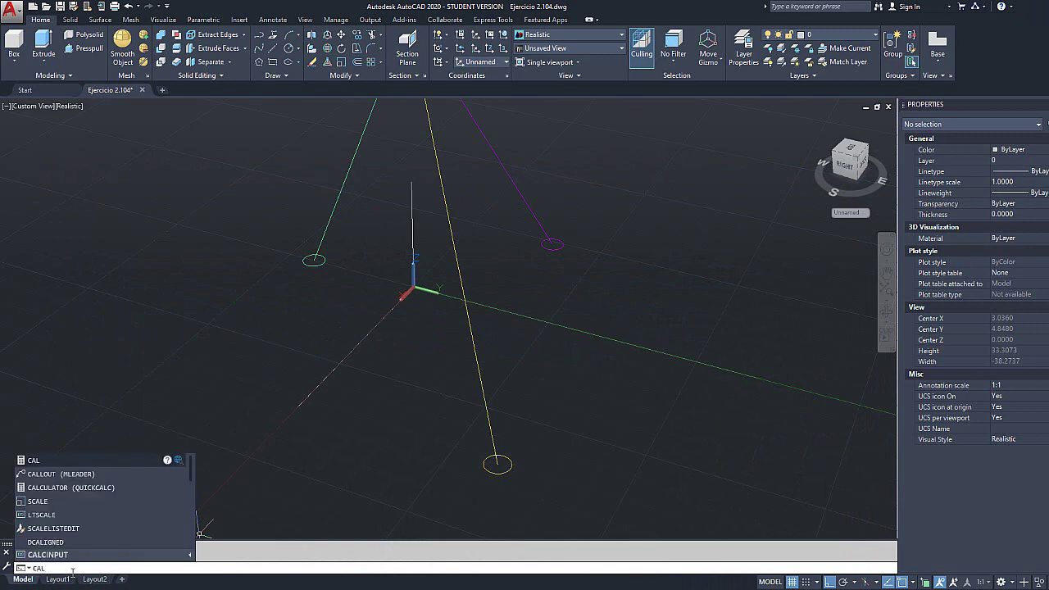
{"action": "key", "text": "Return"}
{"action": "type", "text": "FD"}
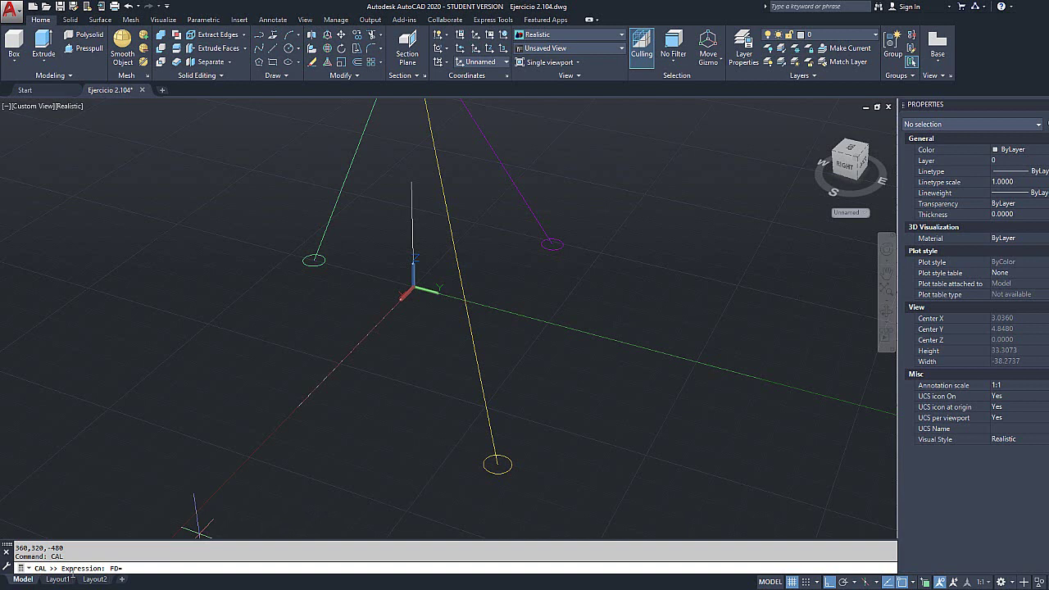
{"action": "type", "text": "=560*VEC1(END,END"}
- Evaluate the FD expression, picking the magenta cable's upper end at A and its lower end at D
{"action": "key", "text": "Return"}
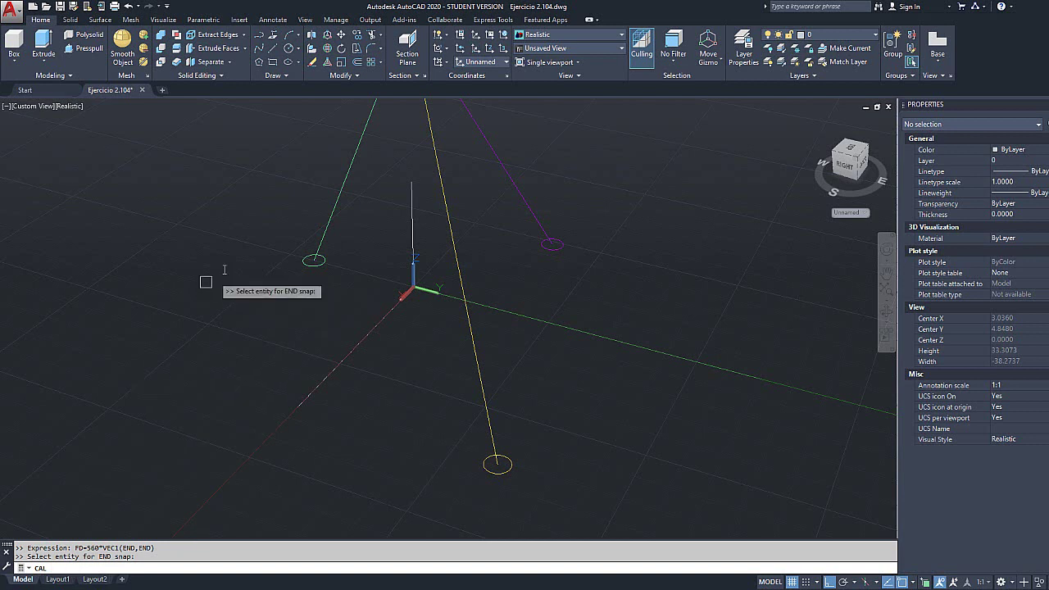
{"action": "middle_click_drag", "start_coordinate": [230, 277], "coordinate": [220, 351]}
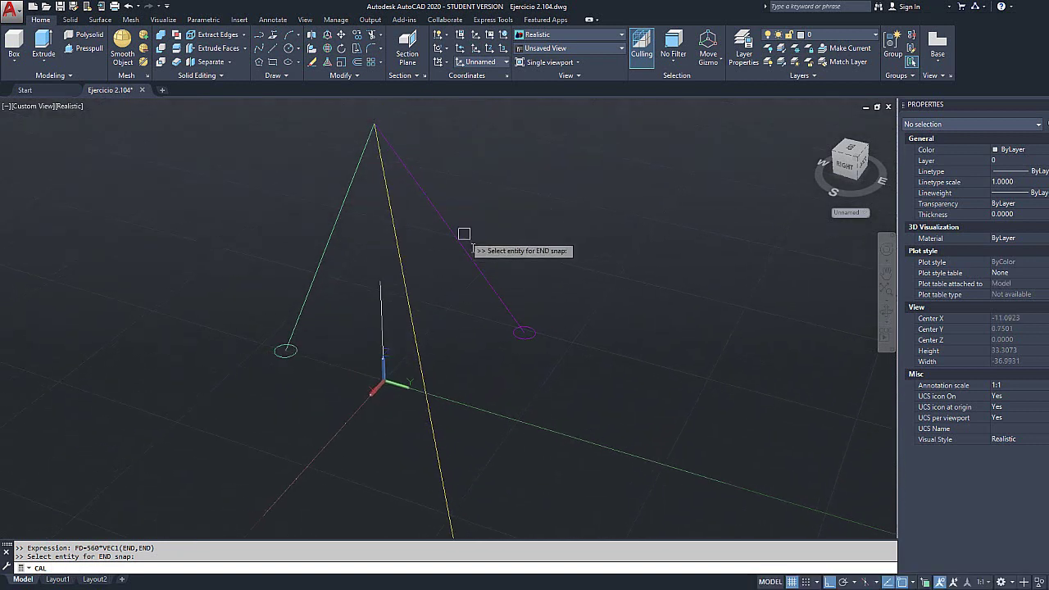
{"action": "left_click", "coordinate": [394, 148]}
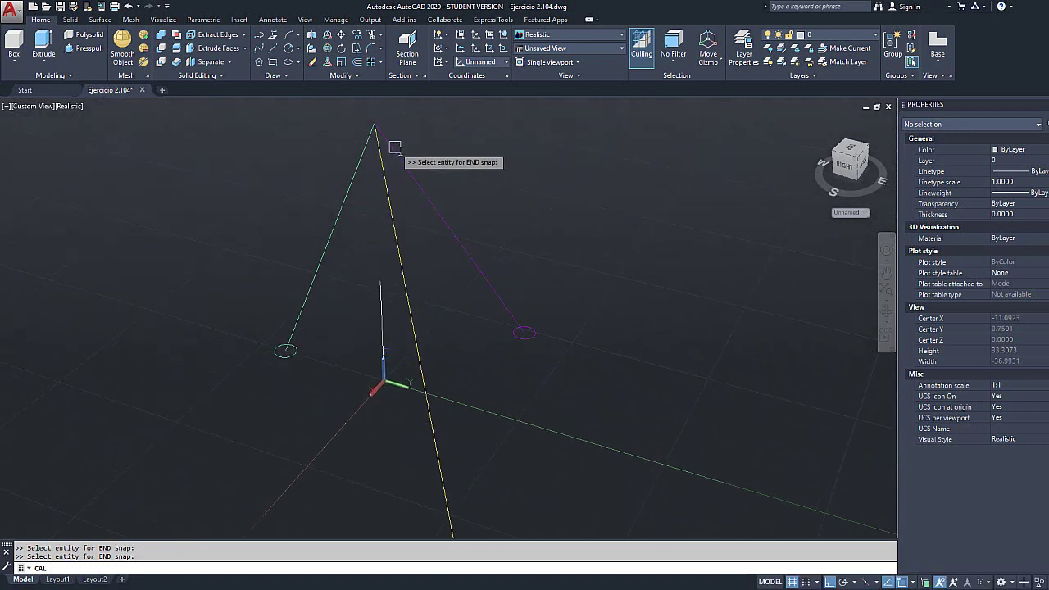
{"action": "left_click", "coordinate": [519, 316]}
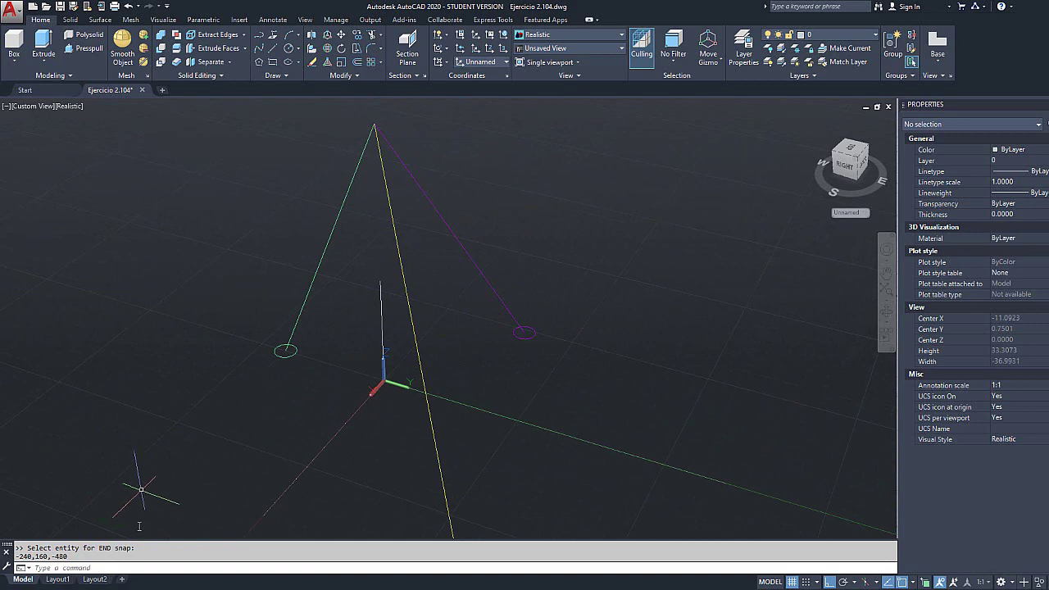
- Query the stored force vectors with !FB, !FC and !FD, and show the command history in the text window over the drawing
{"action": "left_click", "coordinate": [127, 563]}
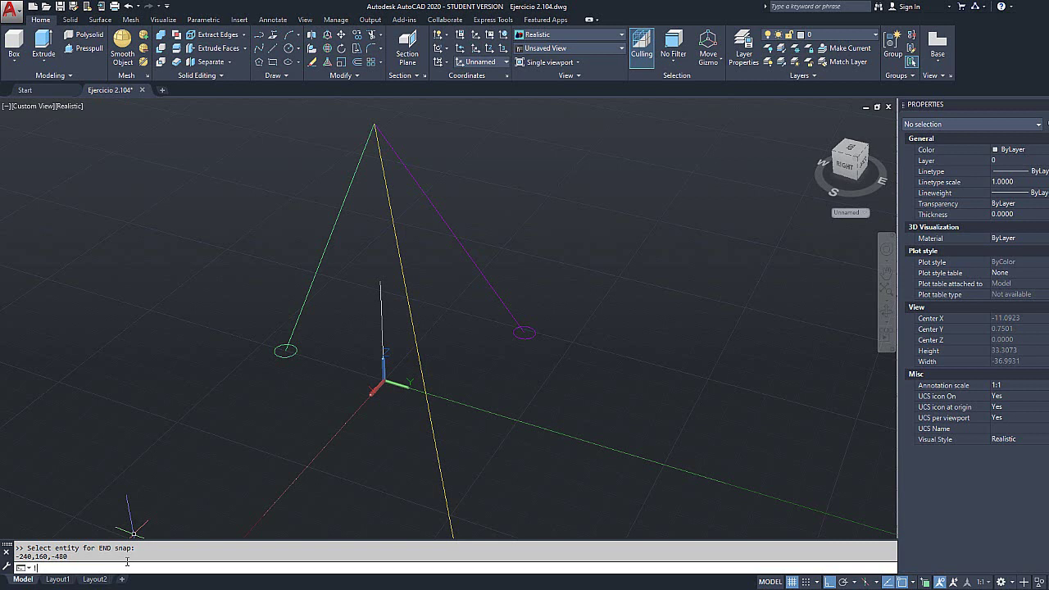
{"action": "type", "text": "F8"}
{"action": "key", "text": "Return"}
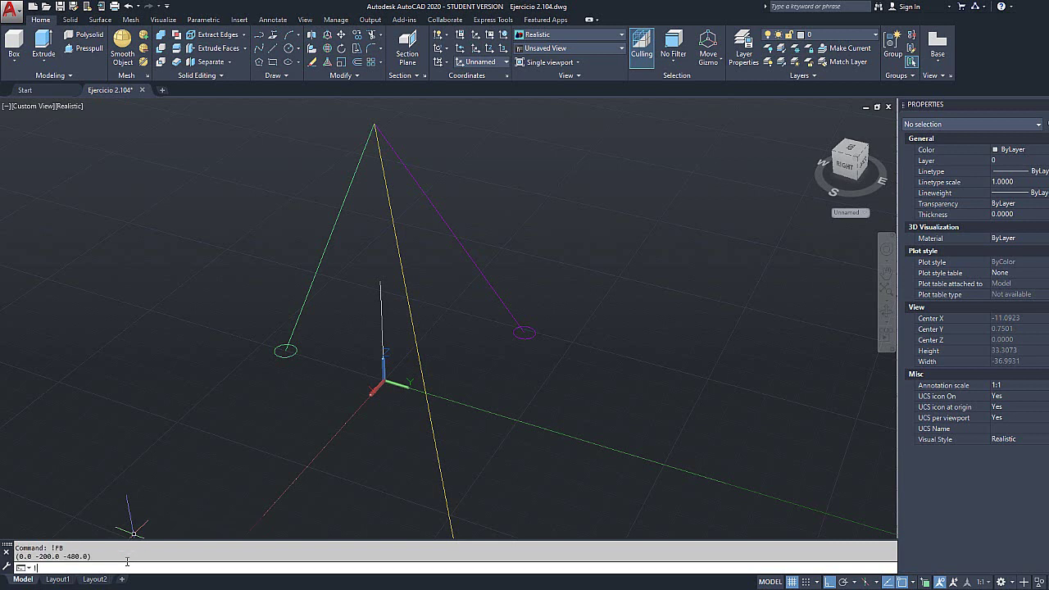
{"action": "key", "text": "Return"}
{"action": "key", "text": "Return"}
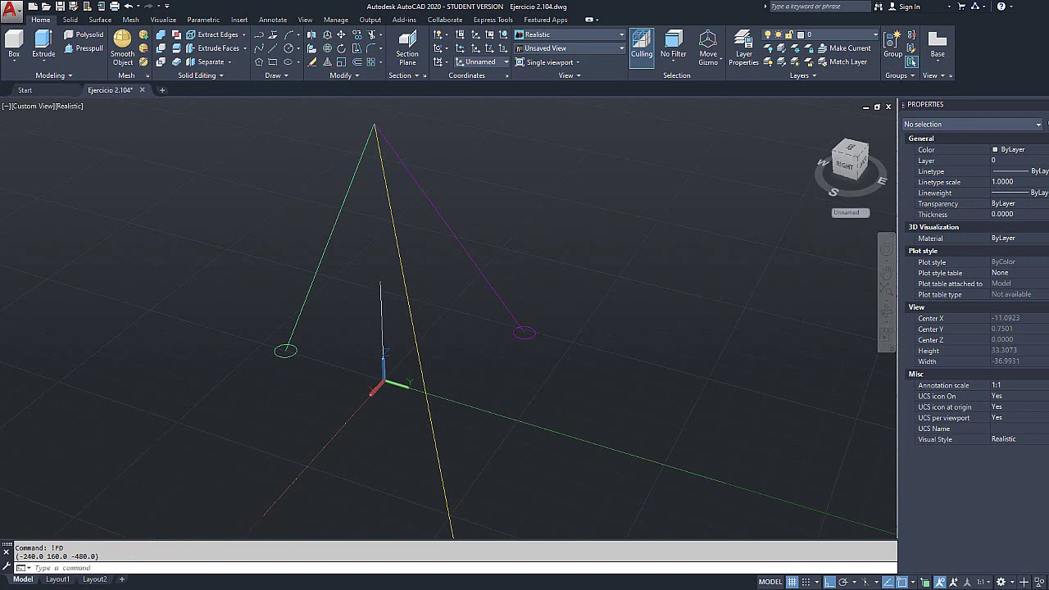
{"action": "key", "text": "F2"}
{"action": "left_click_drag", "start_coordinate": [871, 173], "coordinate": [376, 163]}
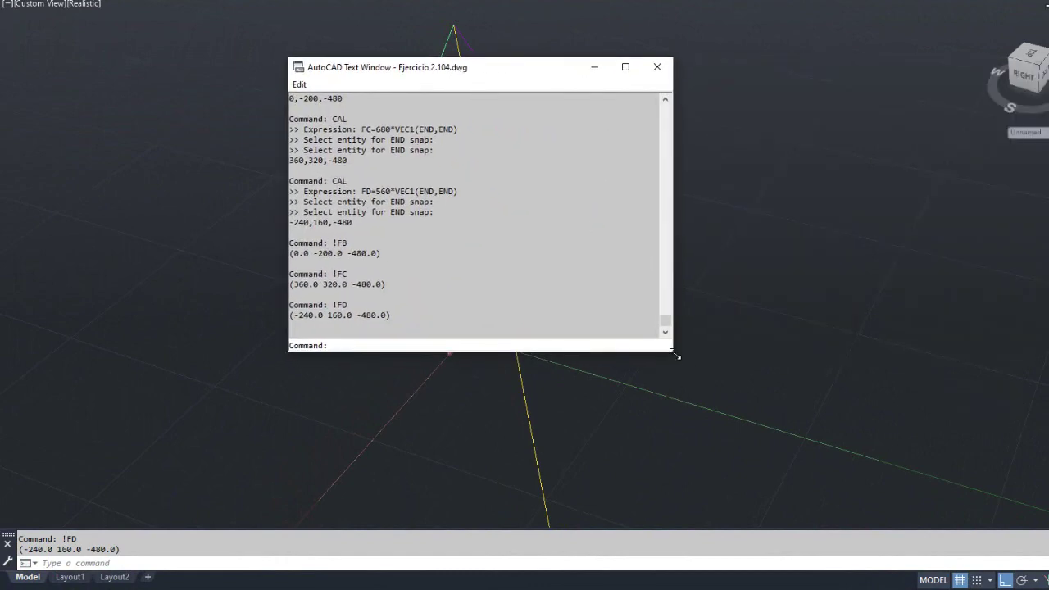
- Enlarge the command history window to review the stored FB, FC and FD force vectors, and close it
{"action": "left_click_drag", "start_coordinate": [673, 352], "coordinate": [922, 495]}
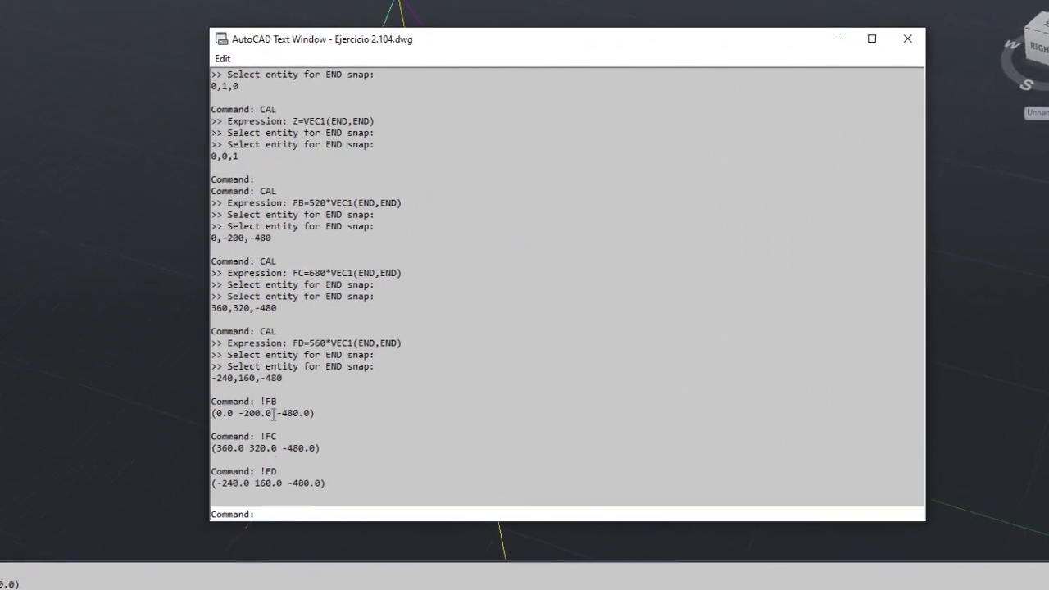
{"action": "left_click", "coordinate": [232, 438]}
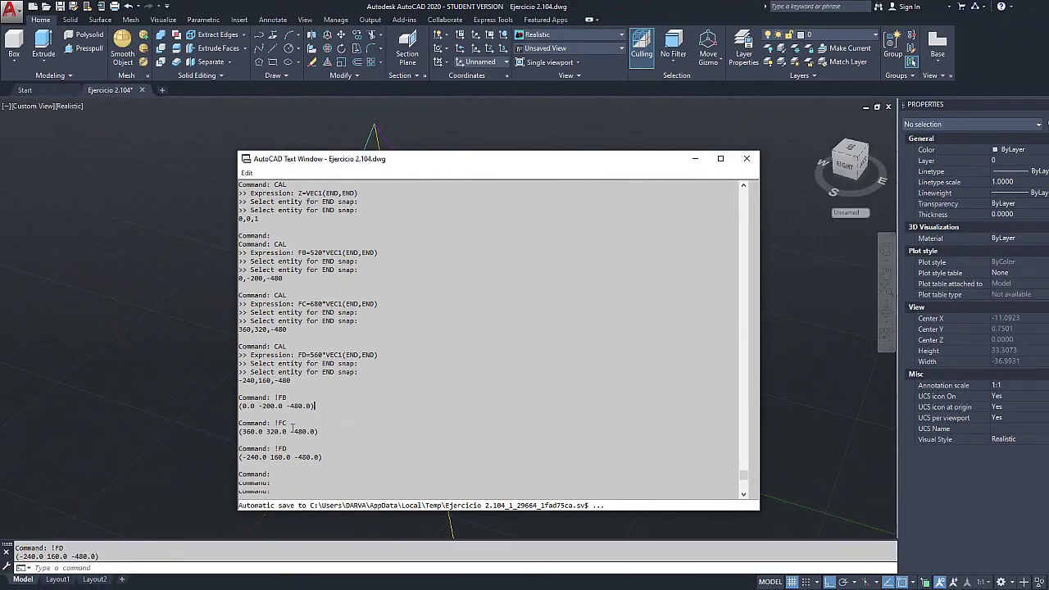
{"action": "key", "text": "F2"}
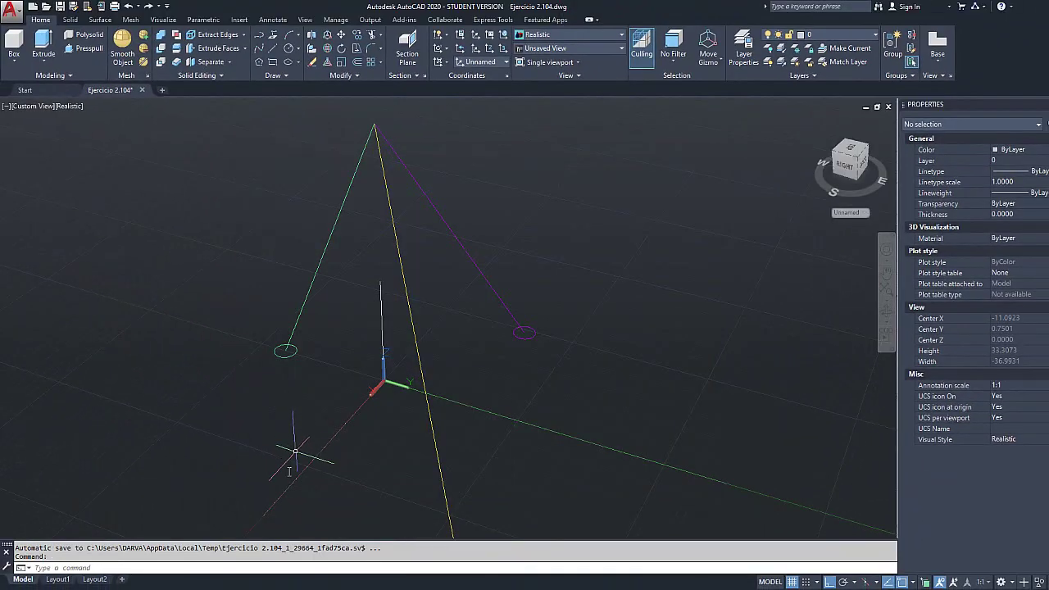
{"action": "left_click", "coordinate": [170, 567]}
{"action": "key", "text": "F2"}
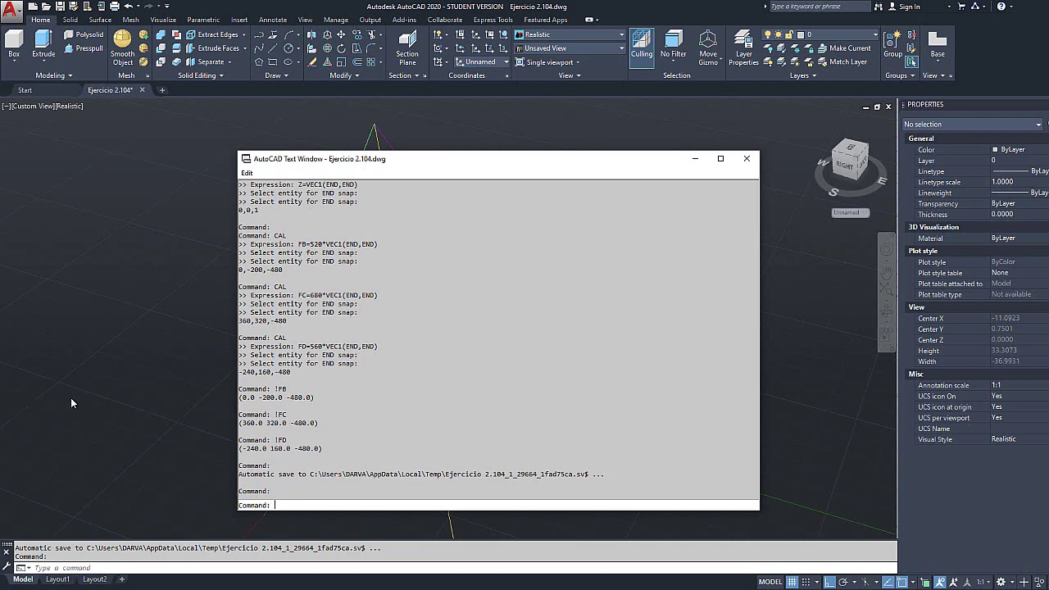
{"action": "left_click", "coordinate": [747, 160]}
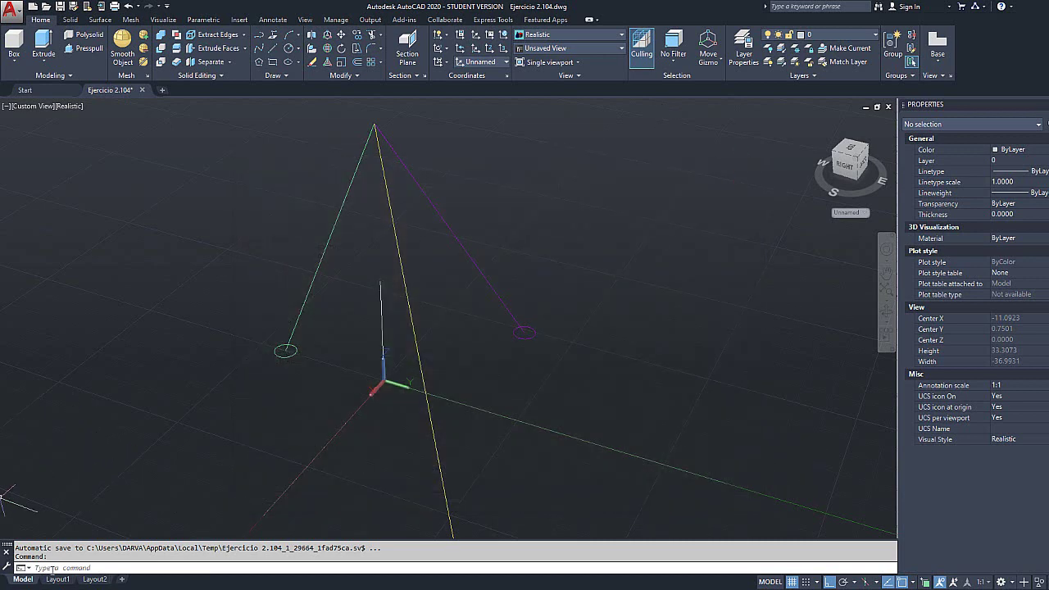
- Compute the resultant force vector with the CAL expression FR=FB+FC+FD
{"action": "type", "text": "CAL"}
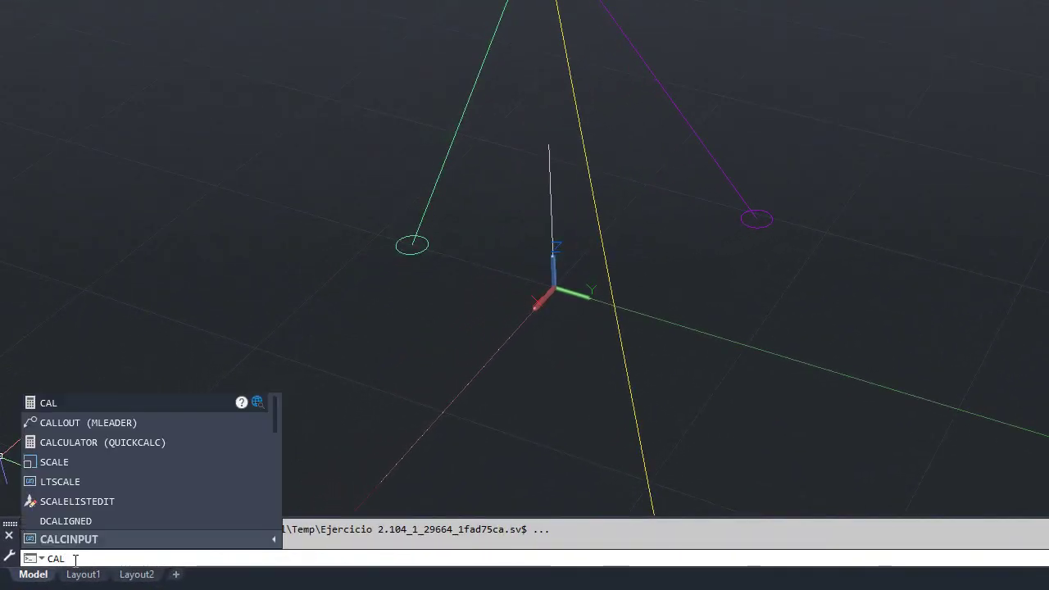
{"action": "key", "text": "Return"}
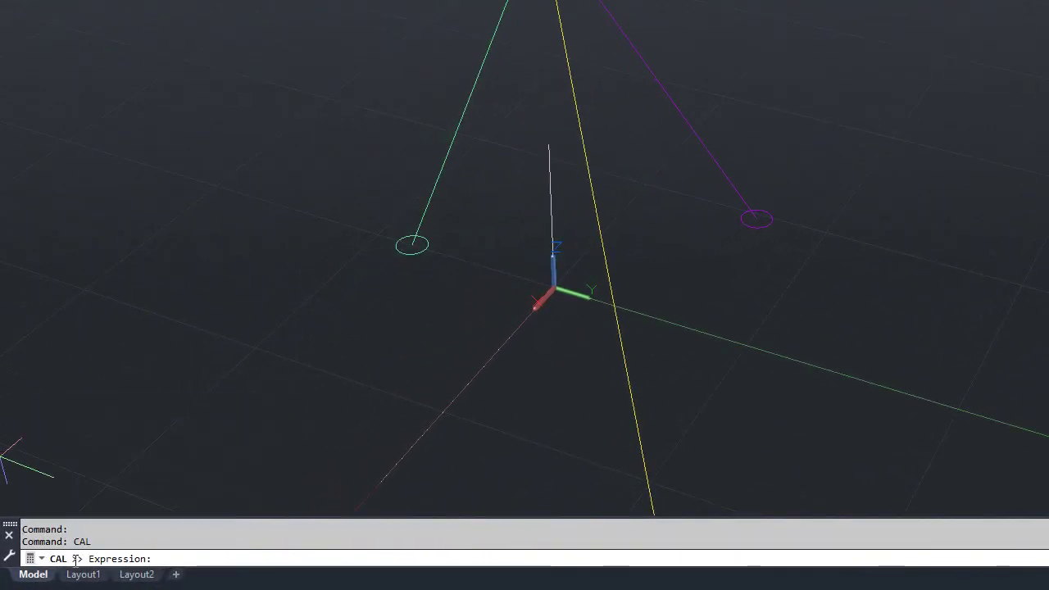
{"action": "type", "text": "FR=FB"}
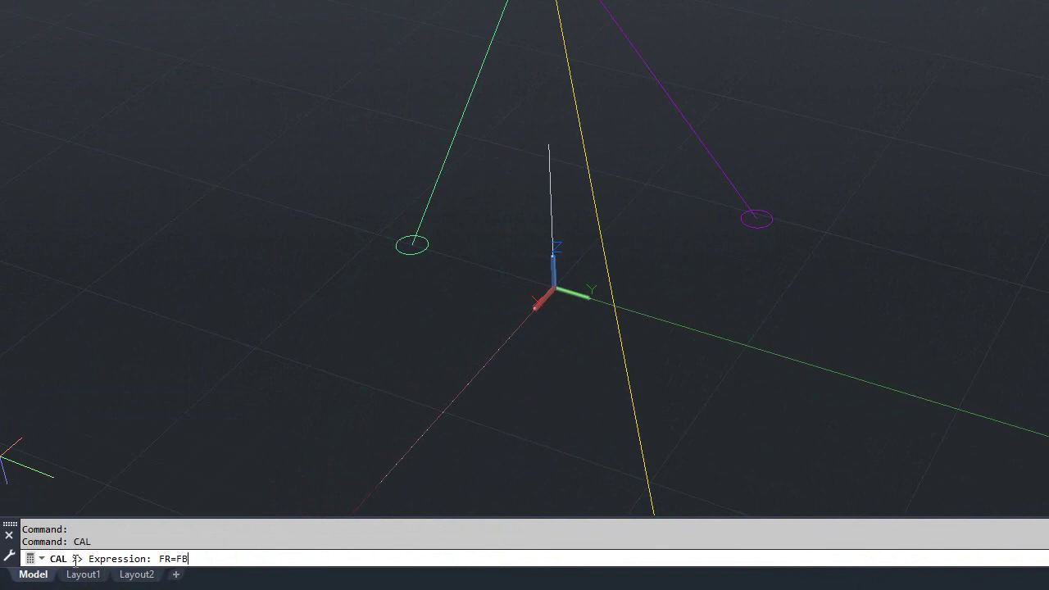
{"action": "type", "text": "+FC+FD"}
{"action": "key", "text": "Return"}
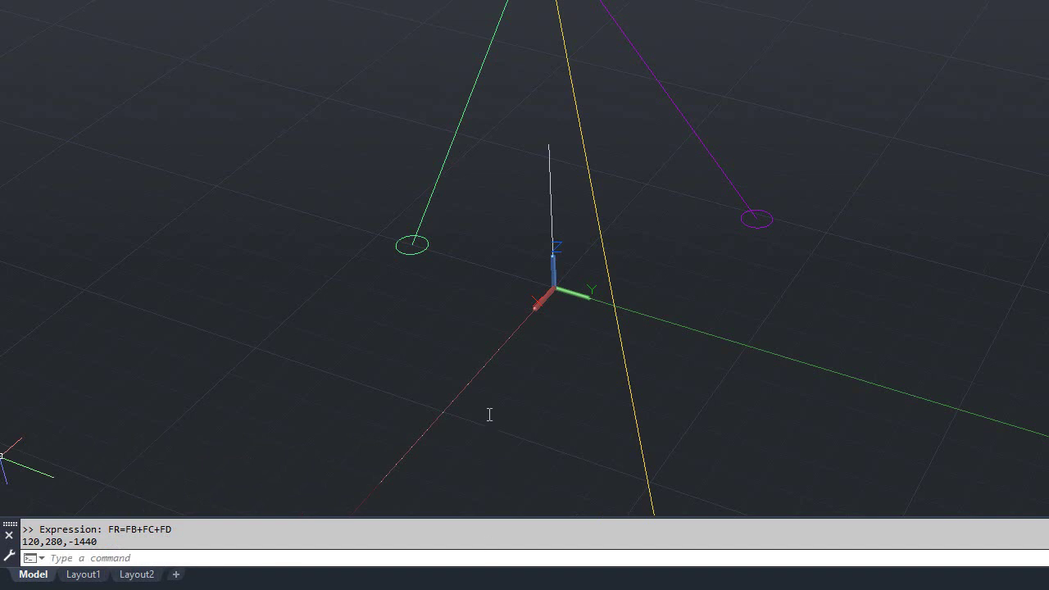
- Start a line for the resultant force at the origin, 0,0,0
{"action": "scroll", "coordinate": [489, 415], "scroll_direction": "down", "scroll_amount": 3}
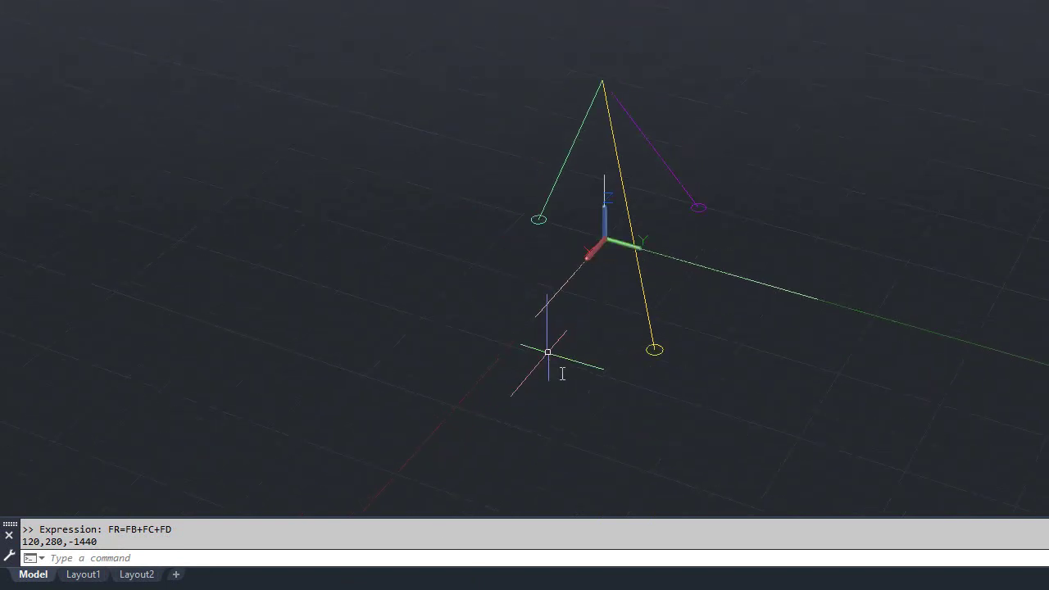
{"action": "scroll", "coordinate": [545, 352], "scroll_direction": "up", "scroll_amount": 1}
{"action": "middle_click_drag", "start_coordinate": [620, 401], "coordinate": [549, 279]}
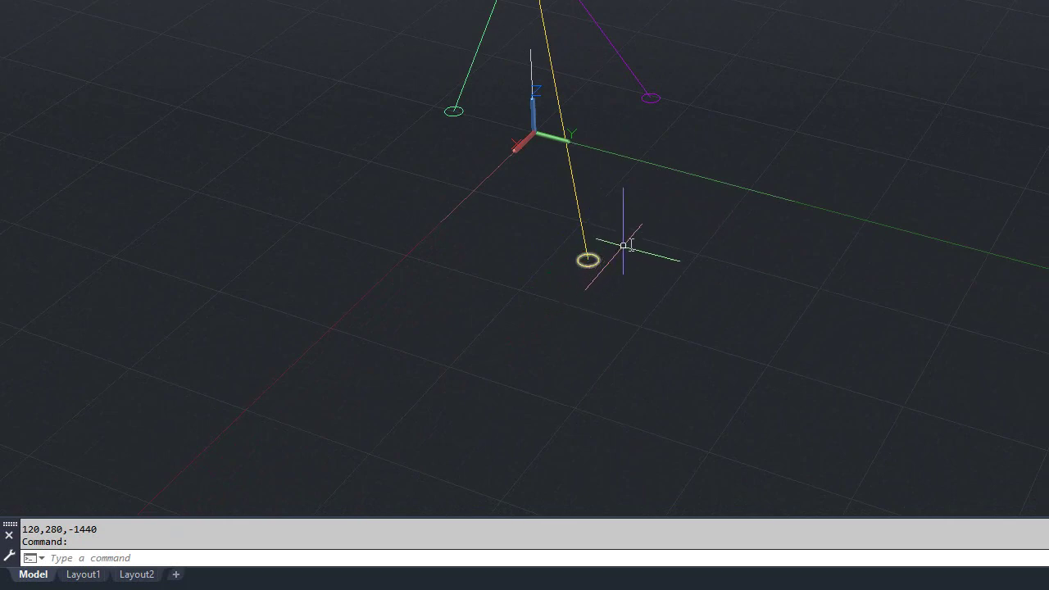
{"action": "middle_click_drag", "start_coordinate": [667, 235], "coordinate": [721, 214]}
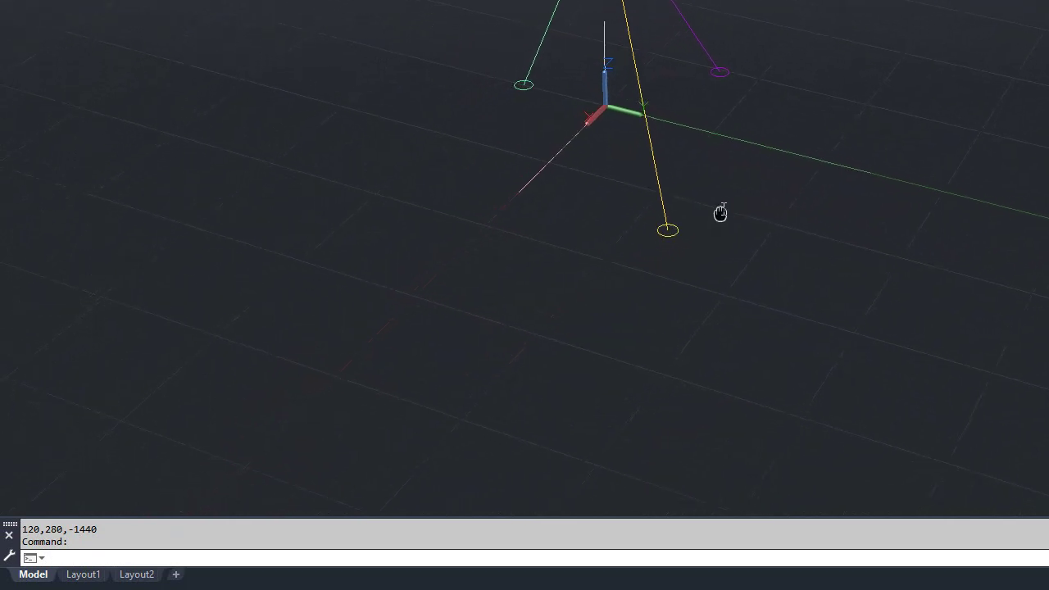
{"action": "left_click", "coordinate": [143, 558]}
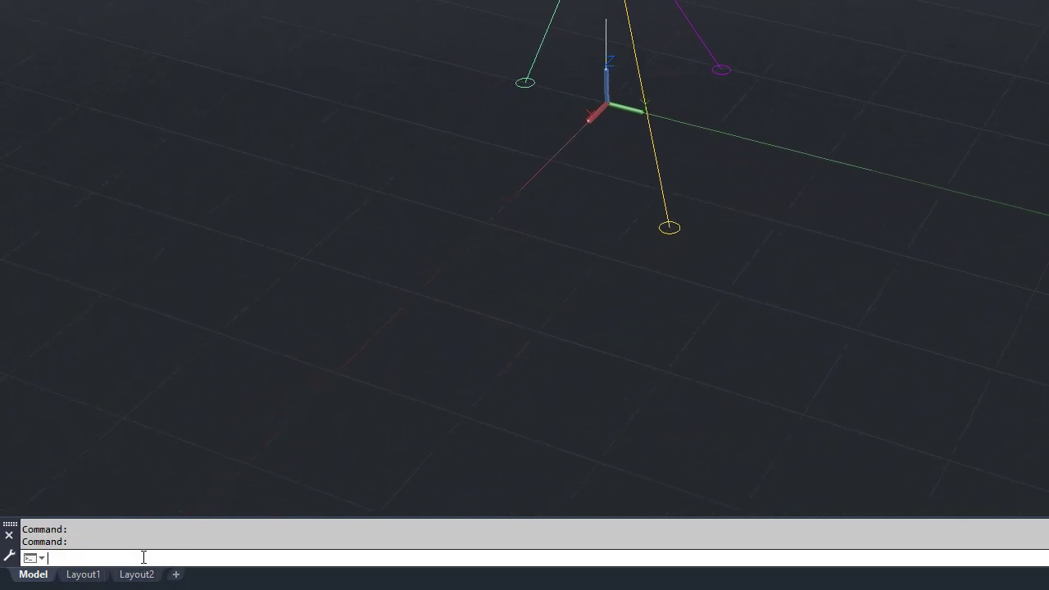
{"action": "type", "text": "L"}
{"action": "key", "text": "Return"}
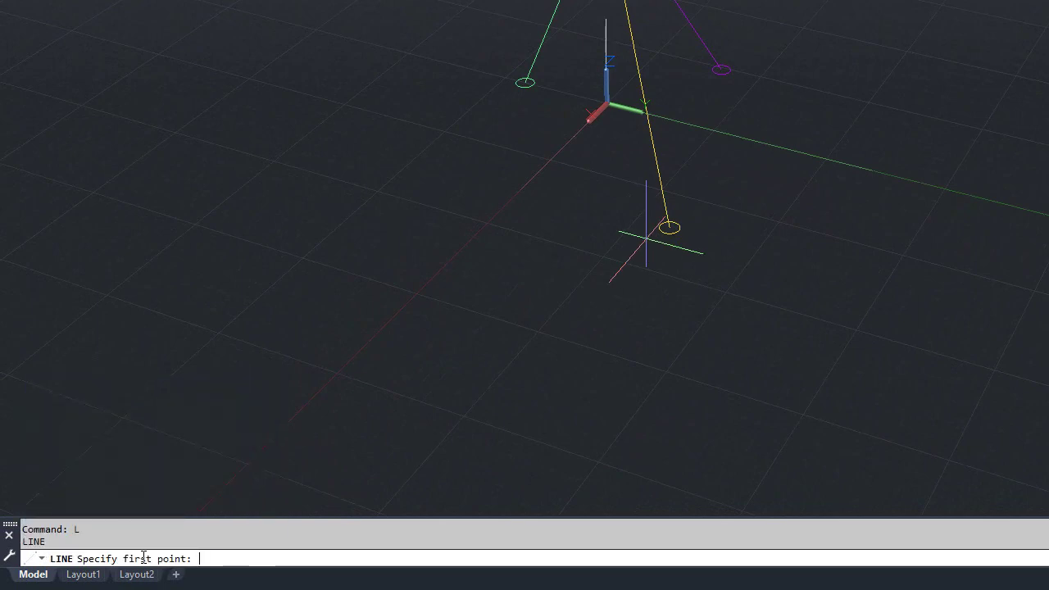
{"action": "type", "text": "0,0,0"}
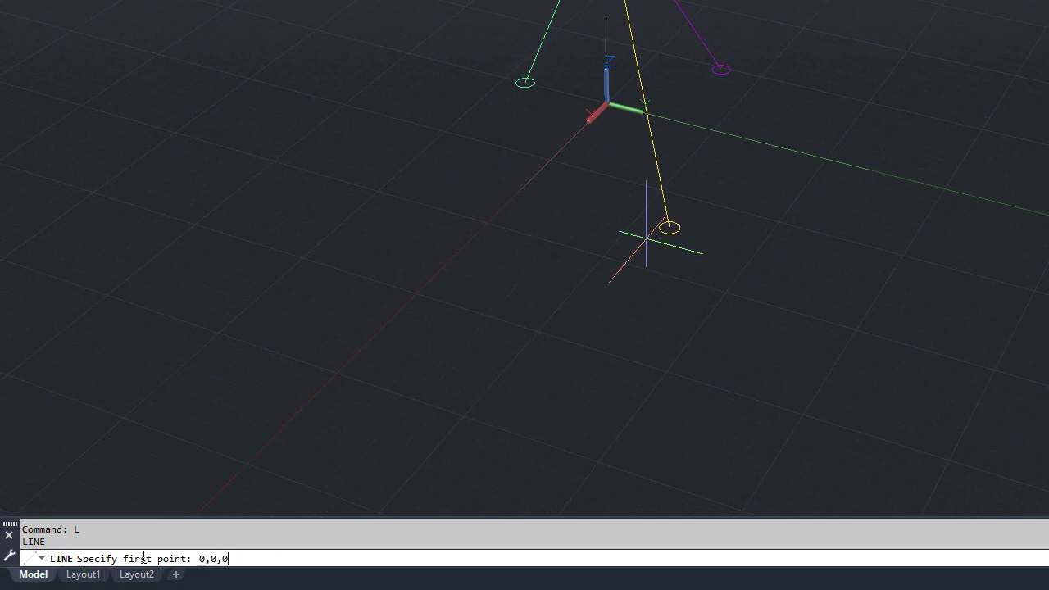
{"action": "key", "text": "Return"}
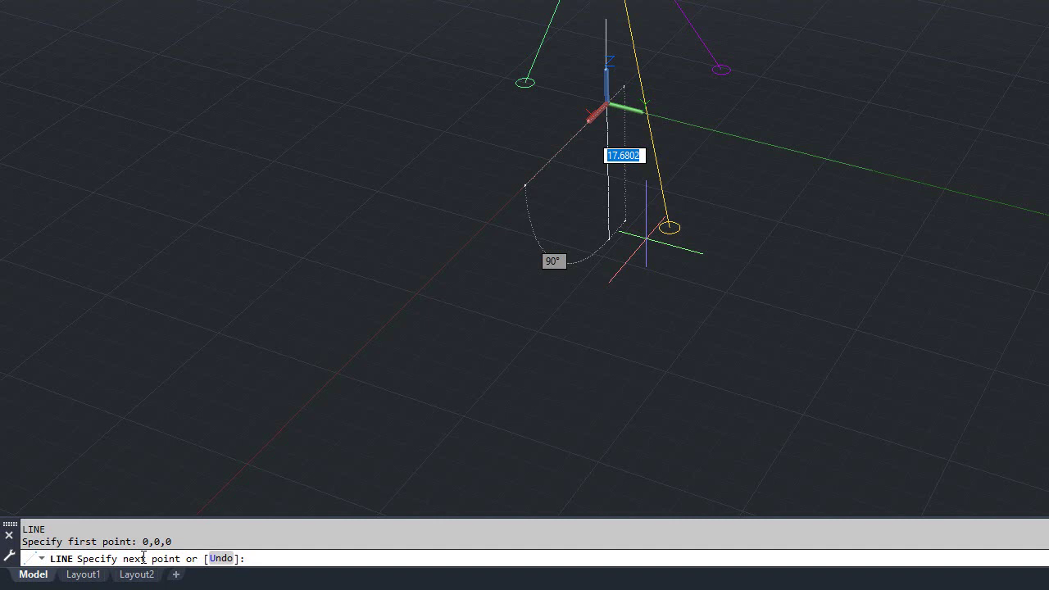
- Check the FR components in the command history, and finish the line at the point given by a transparent 'CAL expression FR
{"action": "key", "text": "F2"}
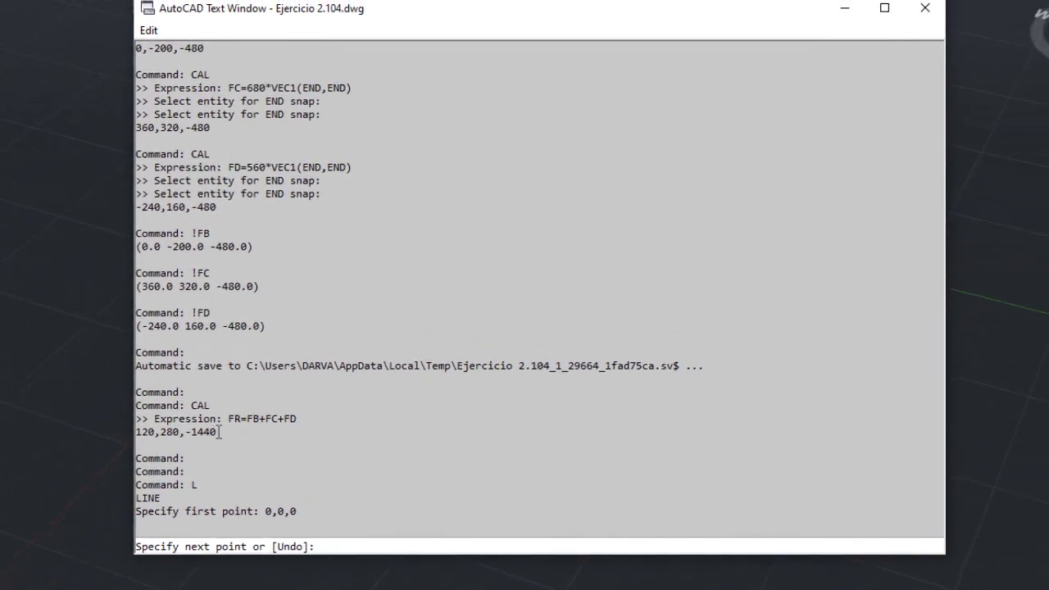
{"action": "left_click_drag", "start_coordinate": [156, 453], "coordinate": [75, 456]}
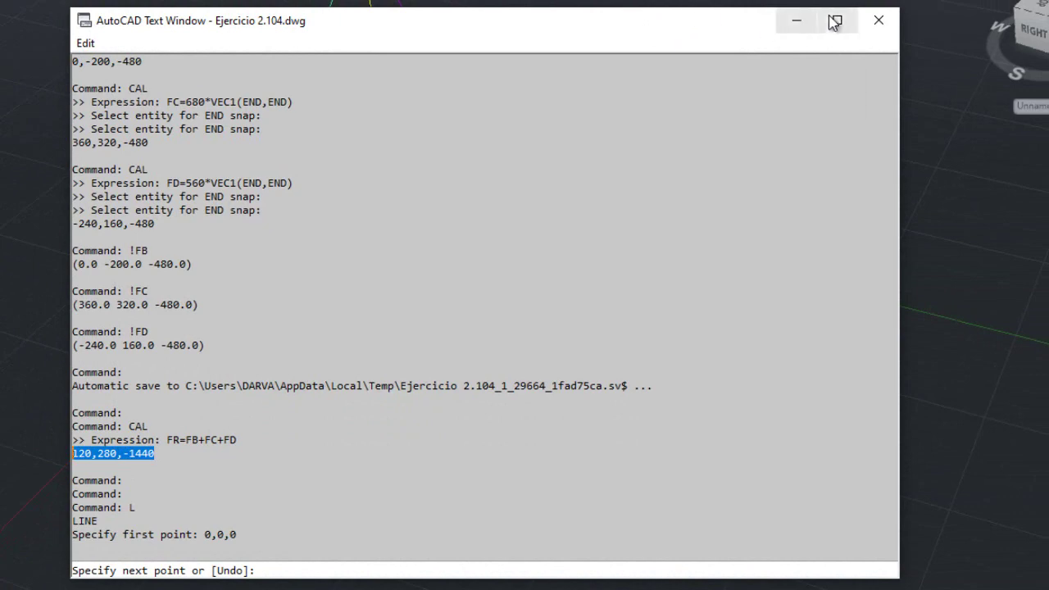
{"action": "left_click", "coordinate": [878, 20]}
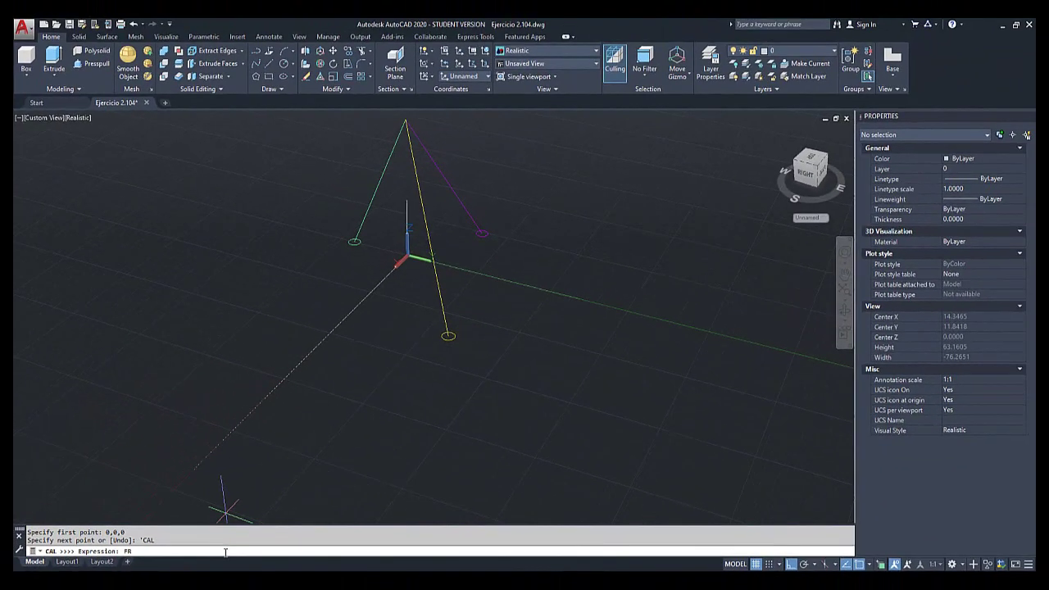
{"action": "key", "text": "Return"}
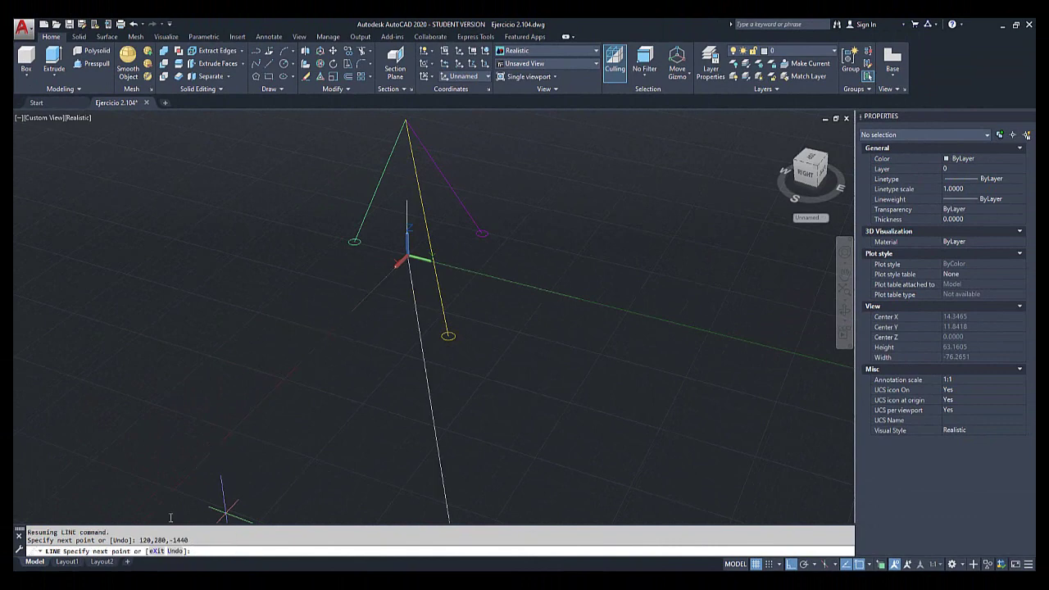
{"action": "scroll", "coordinate": [385, 458], "scroll_direction": "down", "scroll_amount": 3}
{"action": "scroll", "coordinate": [435, 493], "scroll_direction": "up", "scroll_amount": 1}
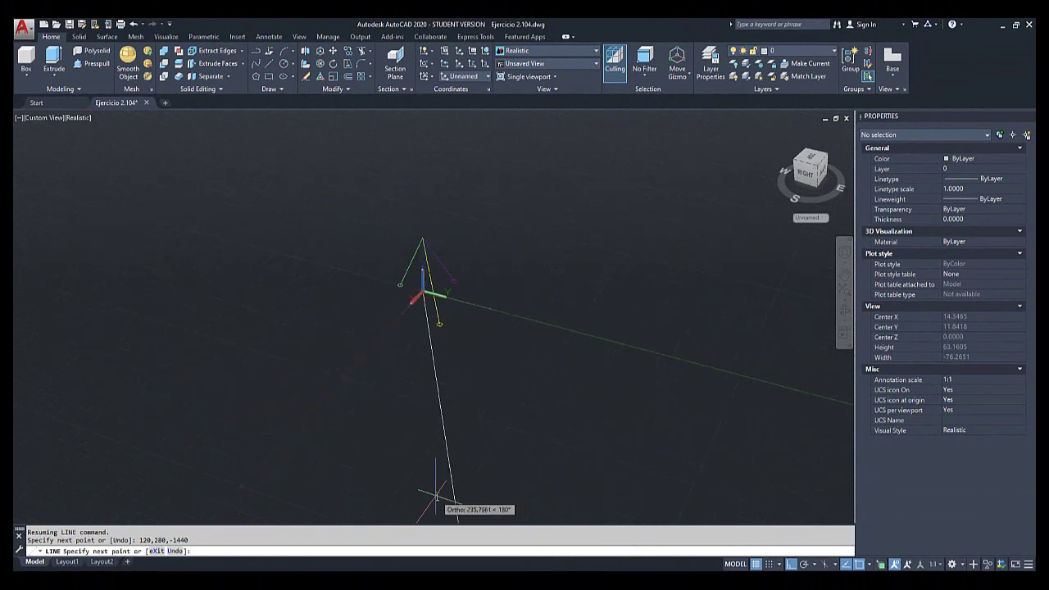
{"action": "scroll", "coordinate": [431, 466], "scroll_direction": "down", "scroll_amount": 2}
{"action": "mouse_move", "coordinate": [431, 464]}
{"action": "middle_mouse_down"}
{"action": "mouse_move", "coordinate": [399, 217]}
{"action": "mouse_move", "coordinate": [446, 467]}
{"action": "middle_mouse_up"}
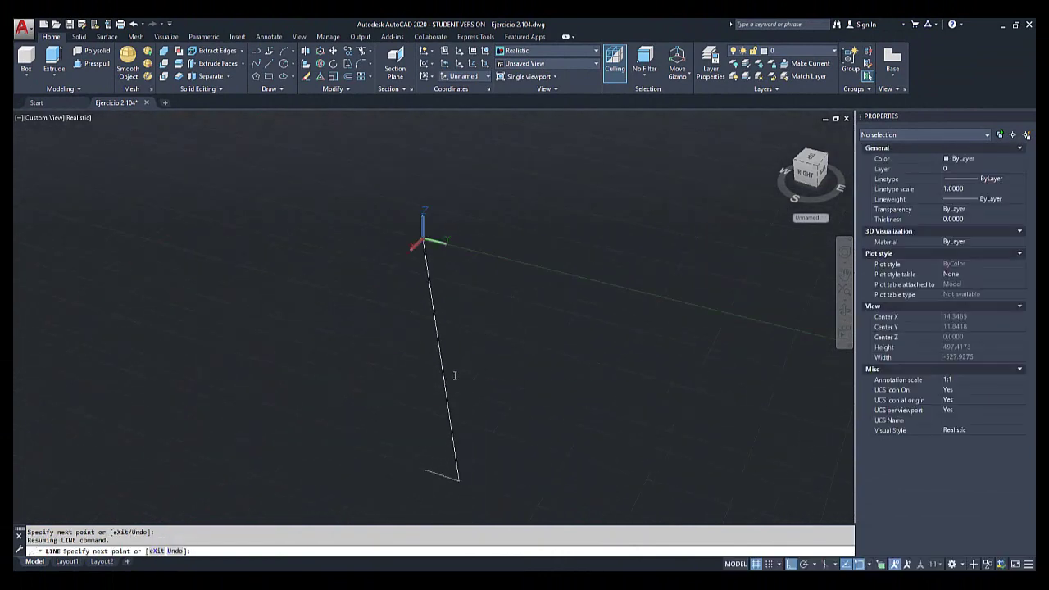
{"action": "key", "text": "Escape"}
- Examine the resultant line against the cables and the coordinate axes, orbiting to a lower viewpoint
{"action": "scroll", "coordinate": [480, 486], "scroll_direction": "up", "scroll_amount": 4}
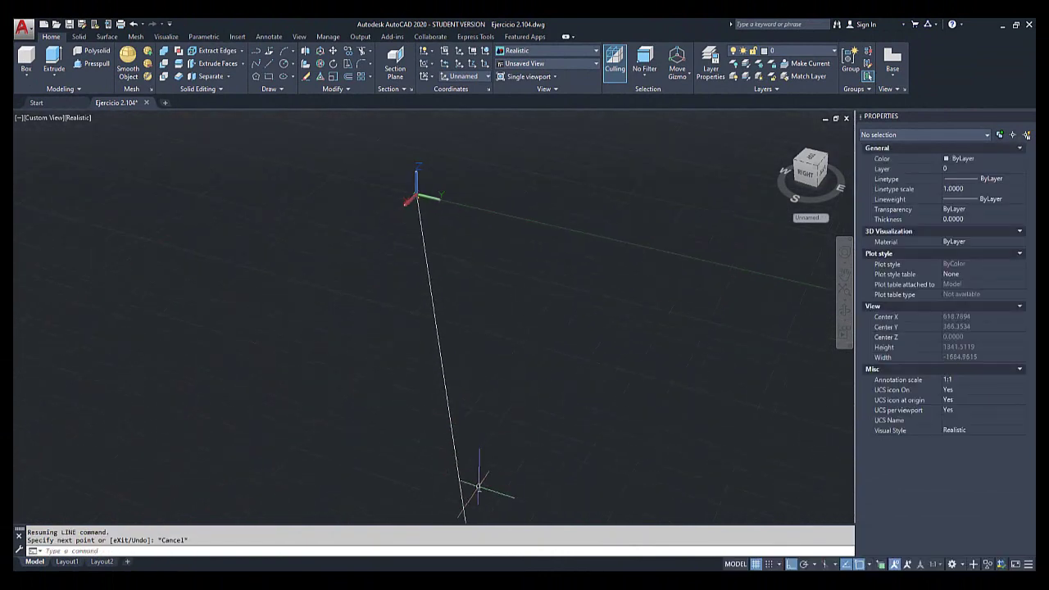
{"action": "middle_click_drag", "start_coordinate": [491, 326], "coordinate": [525, 389]}
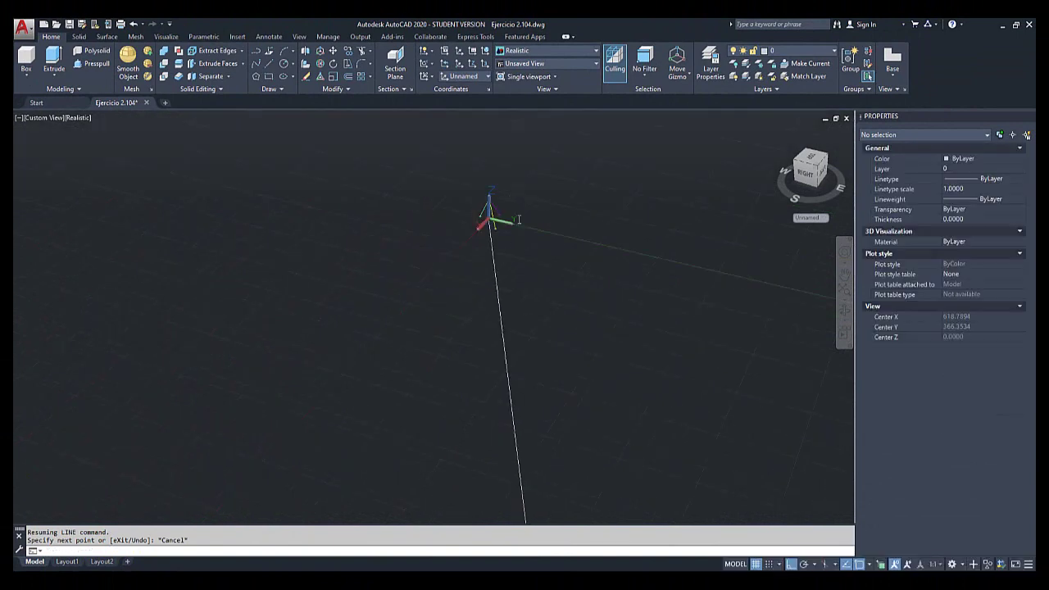
{"action": "scroll", "coordinate": [515, 224], "scroll_direction": "up", "scroll_amount": 3}
{"action": "middle_click_drag", "start_coordinate": [556, 205], "coordinate": [467, 175]}
{"action": "scroll", "coordinate": [465, 191], "scroll_direction": "down", "scroll_amount": 5}
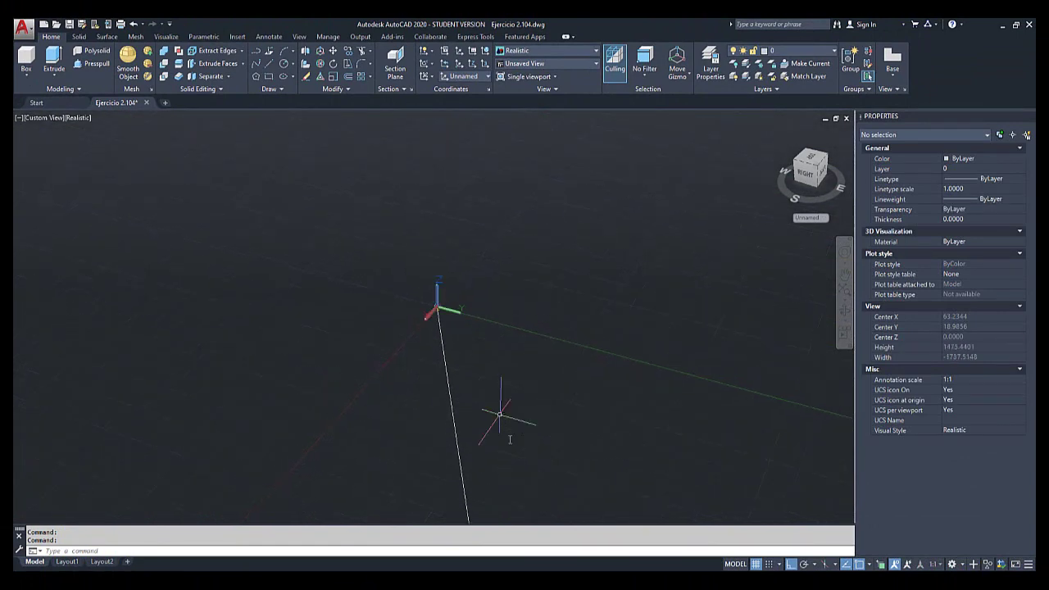
{"action": "middle_click_drag", "start_coordinate": [494, 450], "coordinate": [515, 407]}
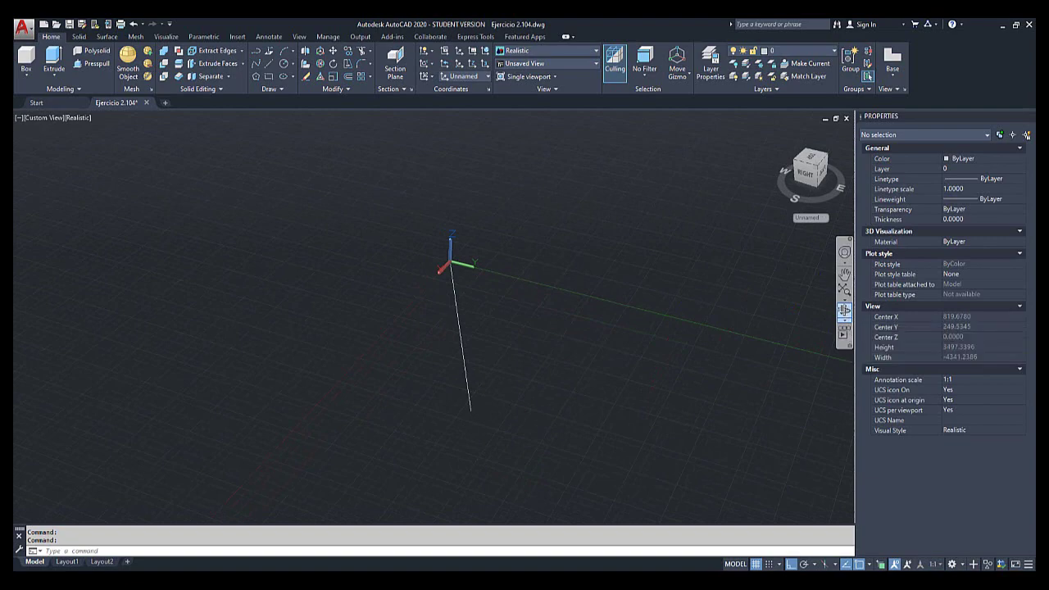
{"action": "left_click", "coordinate": [844, 312]}
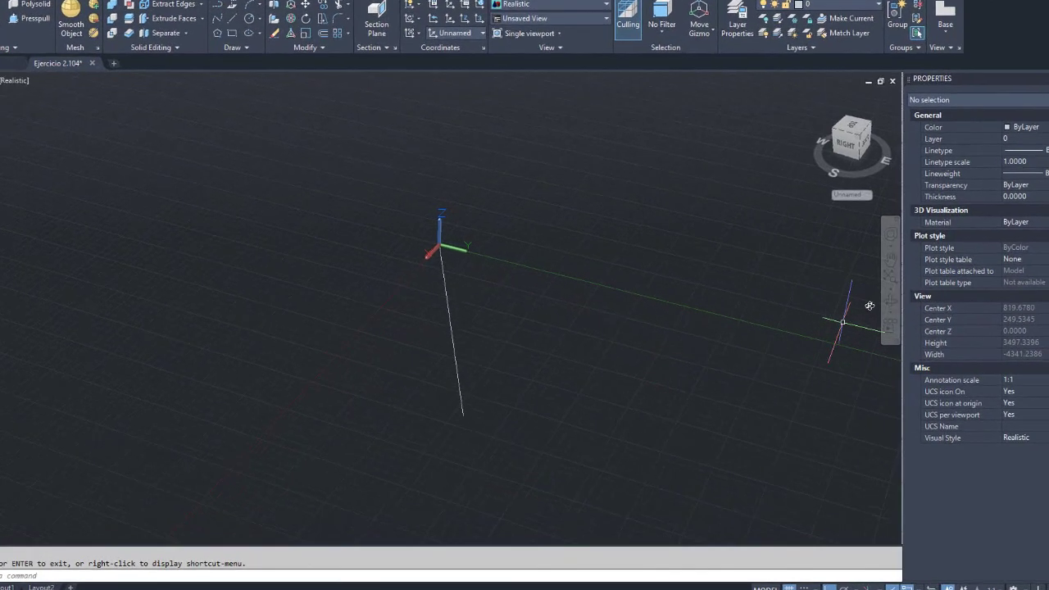
{"action": "left_click_drag", "start_coordinate": [550, 412], "coordinate": [551, 377]}
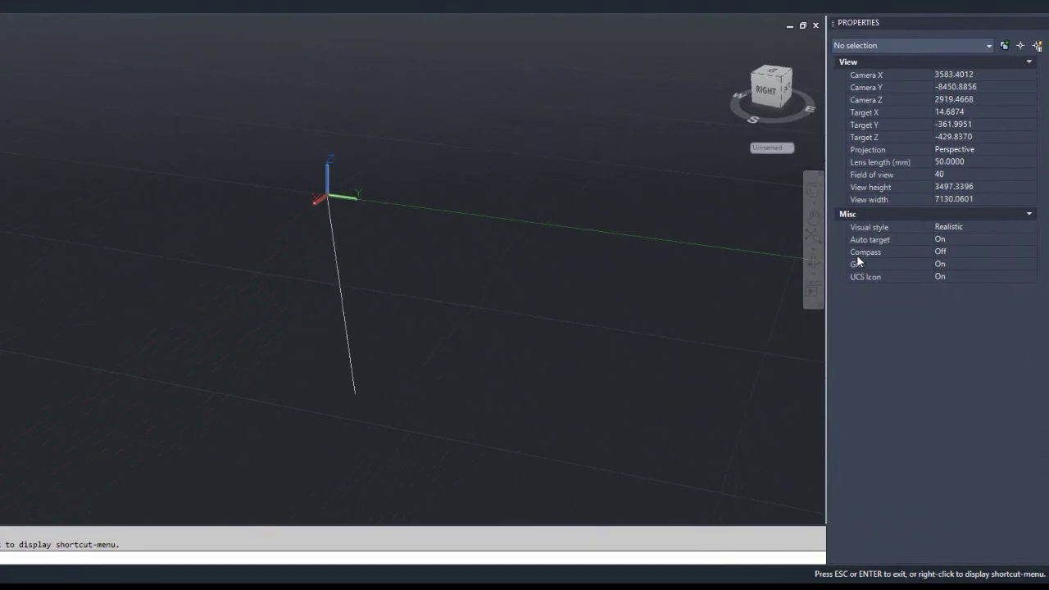
{"action": "left_click_drag", "start_coordinate": [169, 201], "coordinate": [145, 205]}
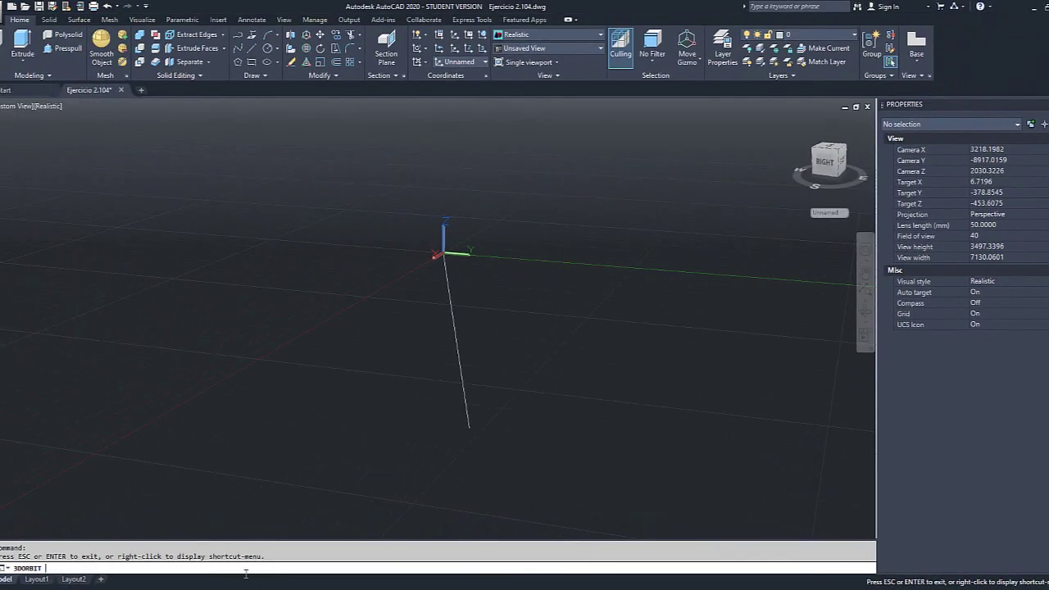
{"action": "key", "text": "Escape"}
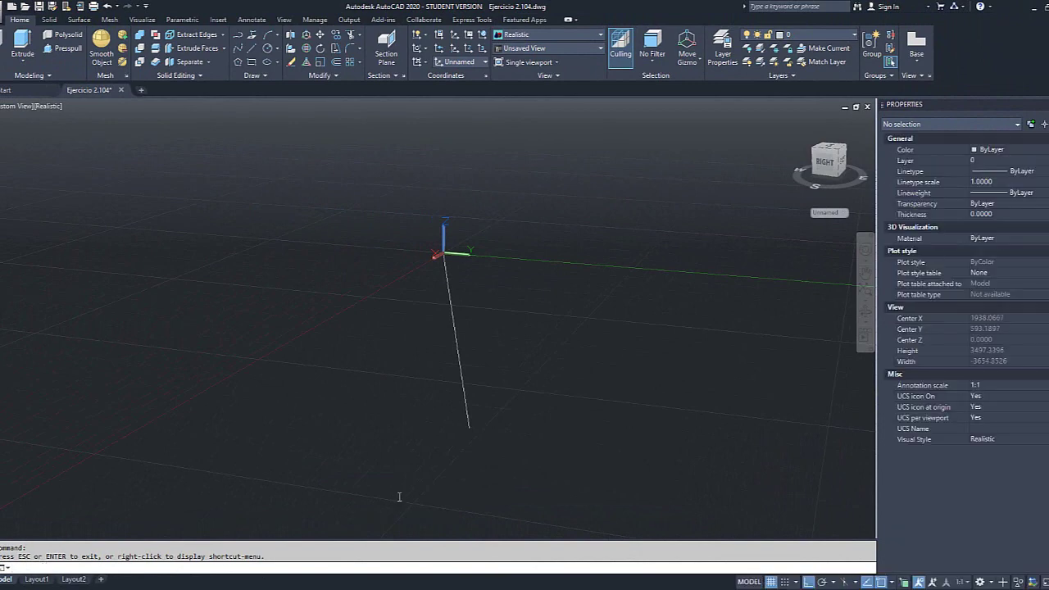
- List the resultant line's properties to read its 3D length and X, Y and Z components, and close the report
{"action": "scroll", "coordinate": [524, 302], "scroll_direction": "up", "scroll_amount": 1}
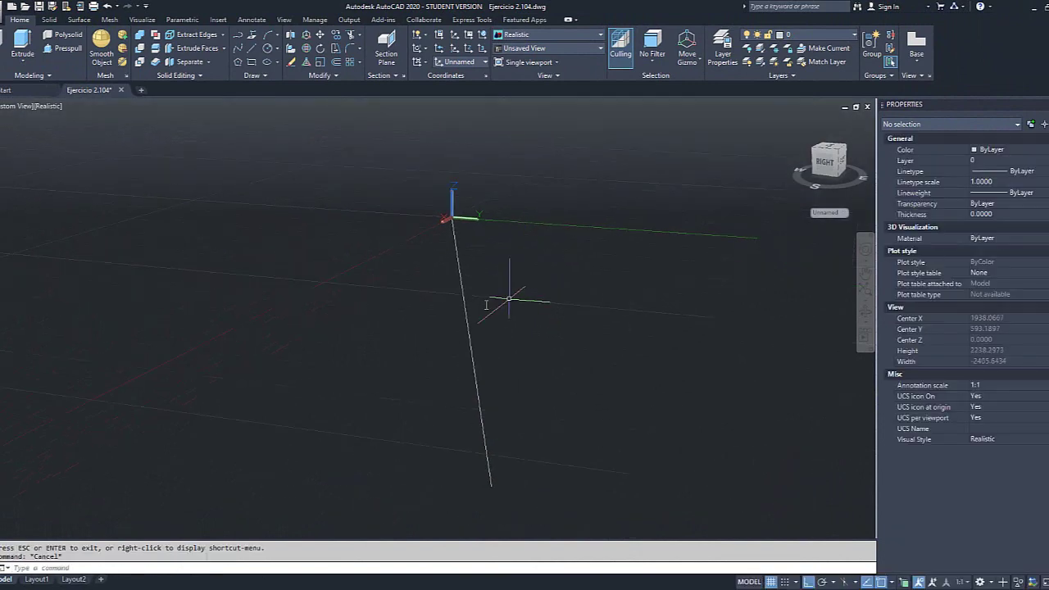
{"action": "left_click", "coordinate": [354, 566]}
{"action": "type", "text": "LIST"}
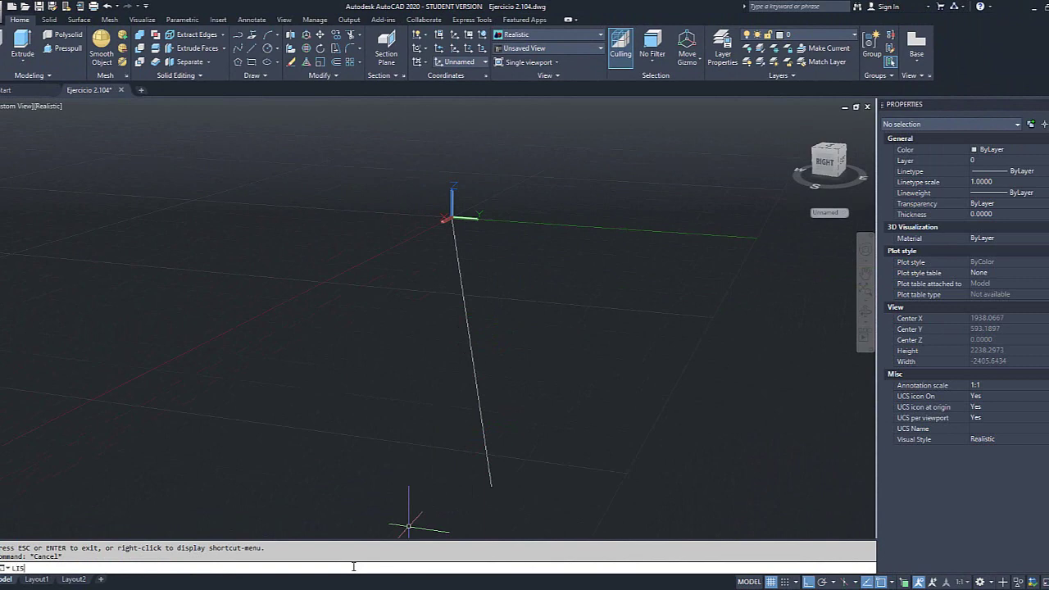
{"action": "key", "text": "Return"}
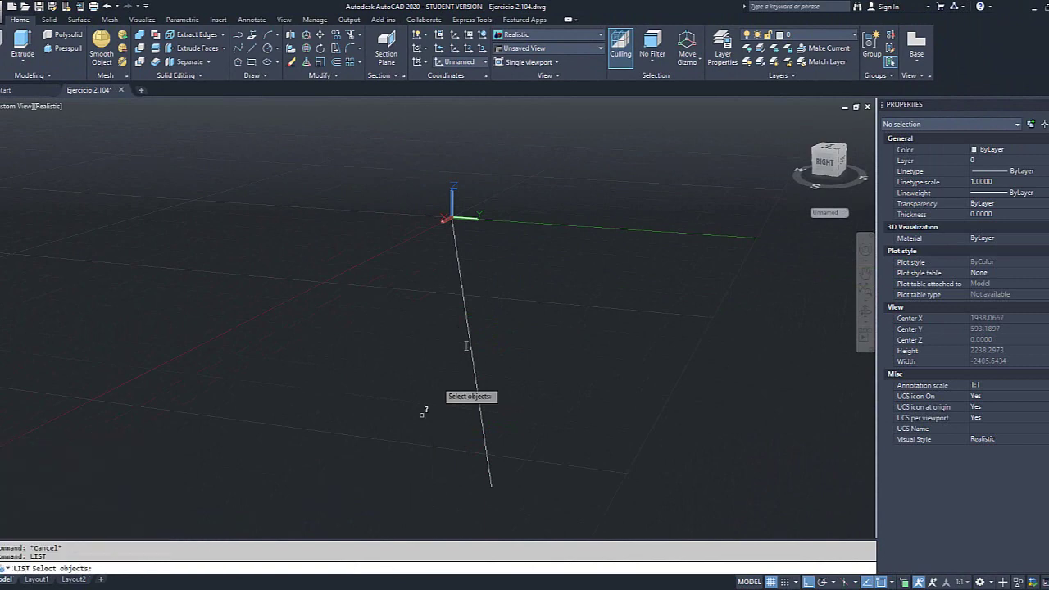
{"action": "left_click", "coordinate": [470, 335]}
{"action": "key", "text": "Return"}
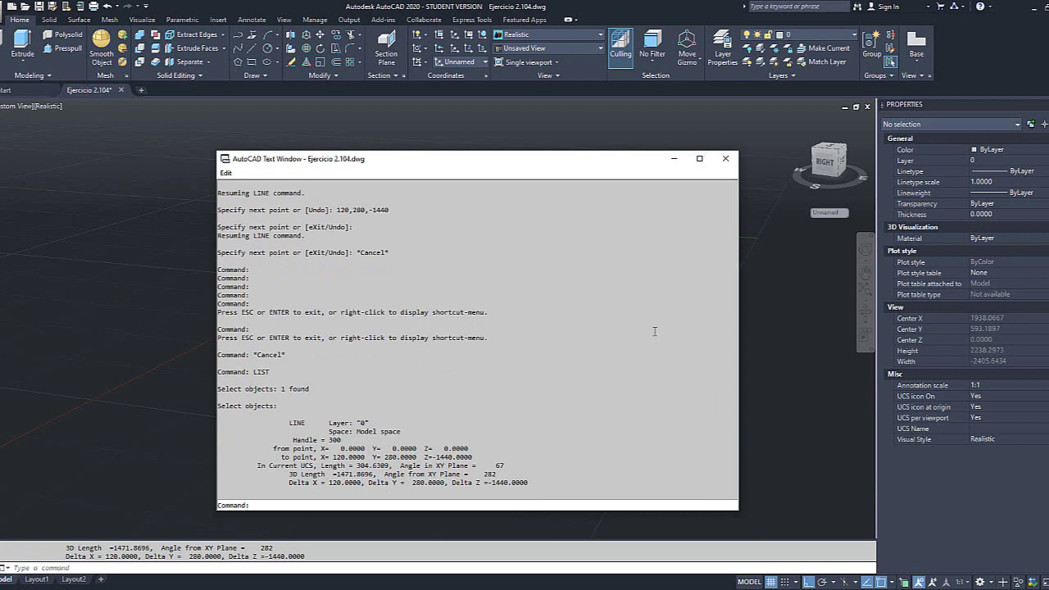
{"action": "left_click", "coordinate": [725, 159]}
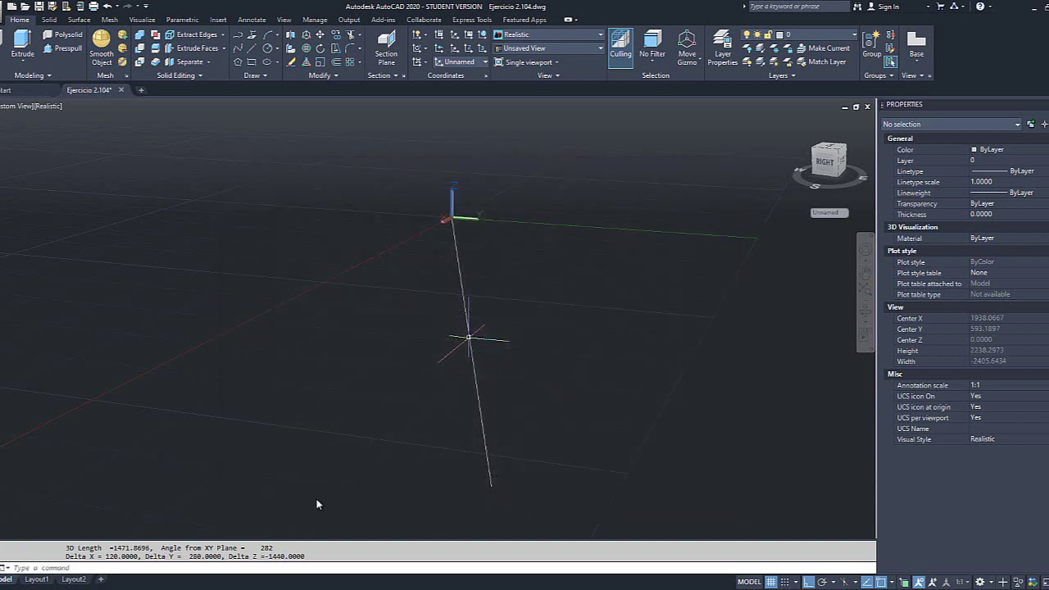
- Store the resultant's magnitude with the CAL expression MFR=DIST(END,END), picking the two ends of the resultant line
{"action": "left_click", "coordinate": [287, 568]}
{"action": "type", "text": "CAL"}
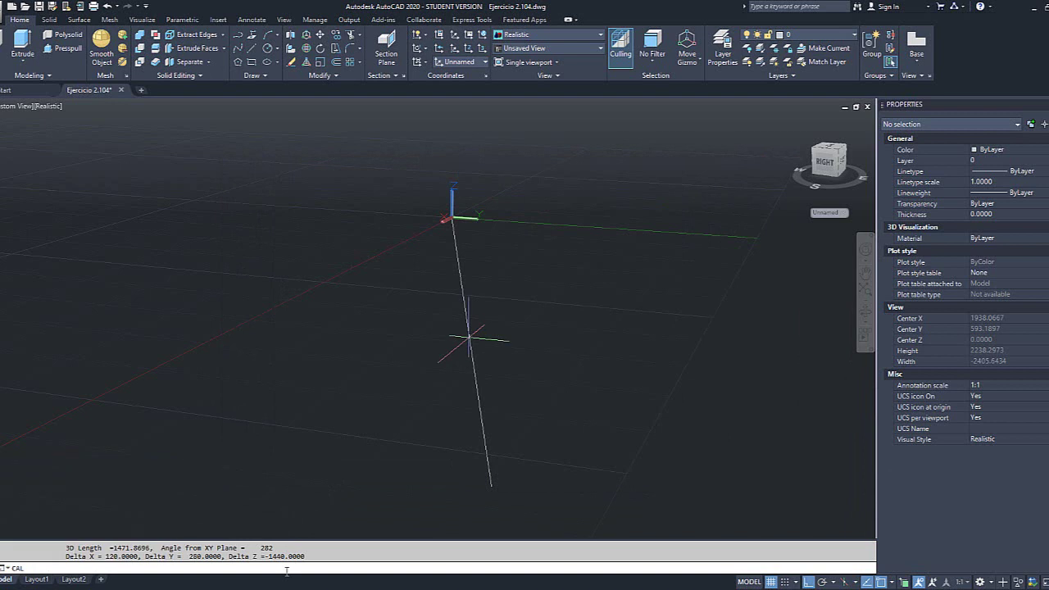
{"action": "key", "text": "Return"}
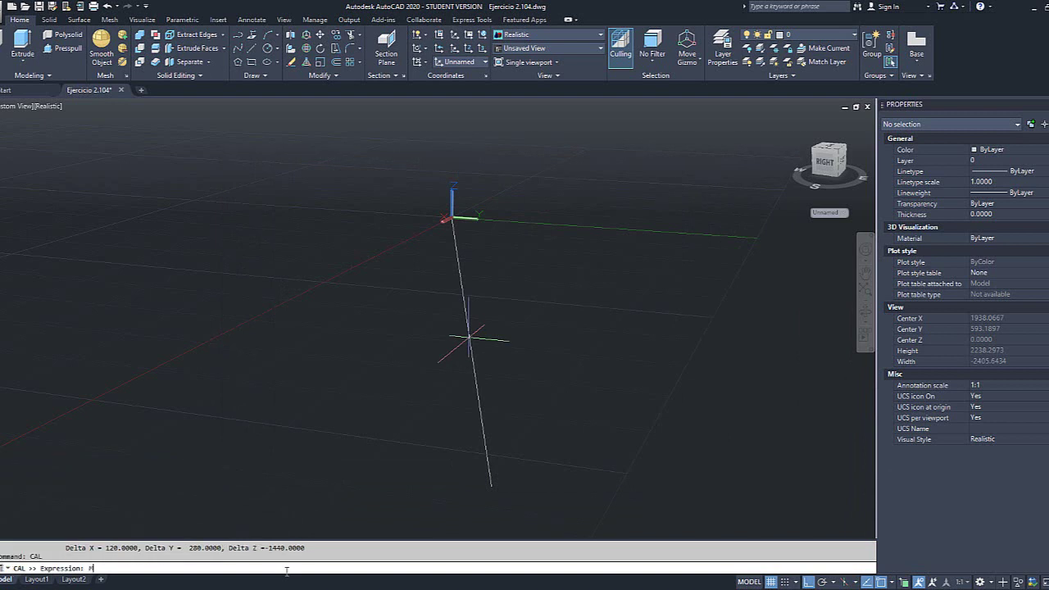
{"action": "type", "text": "MEE=DIST(END,END)"}
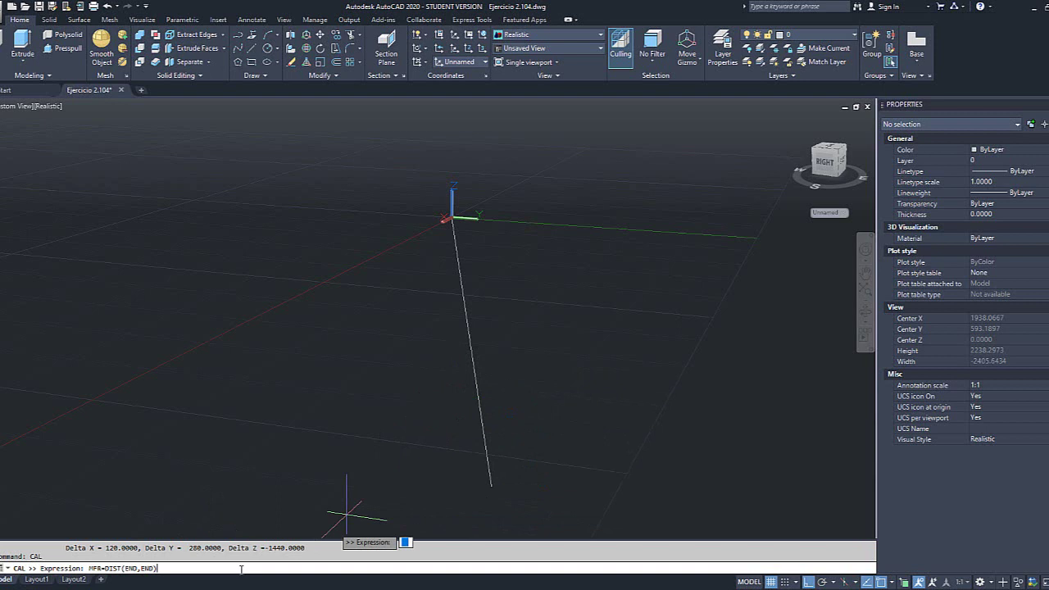
{"action": "key", "text": "Return"}
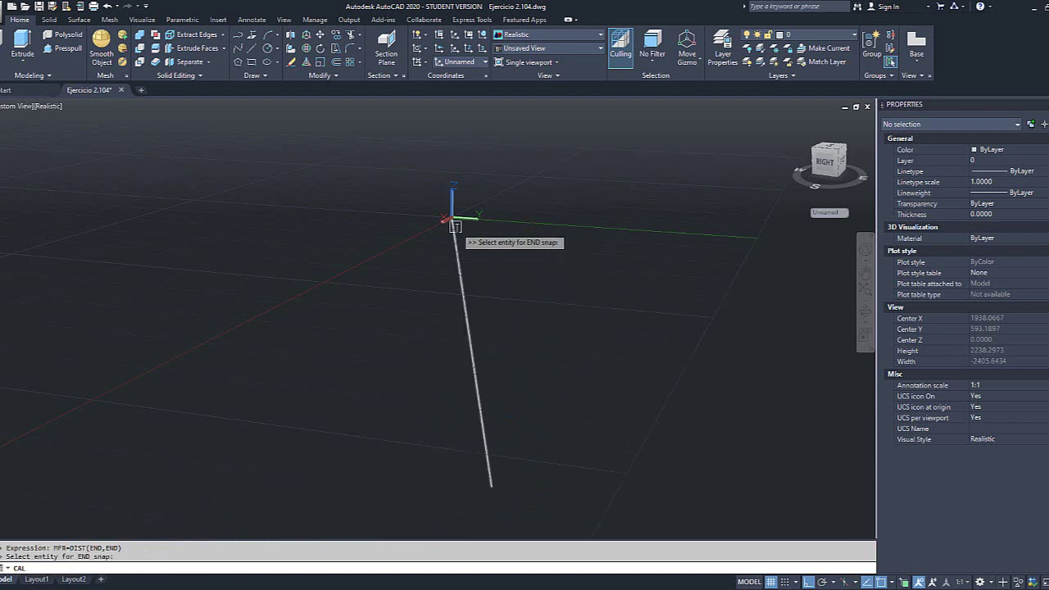
{"action": "left_click", "coordinate": [455, 230]}
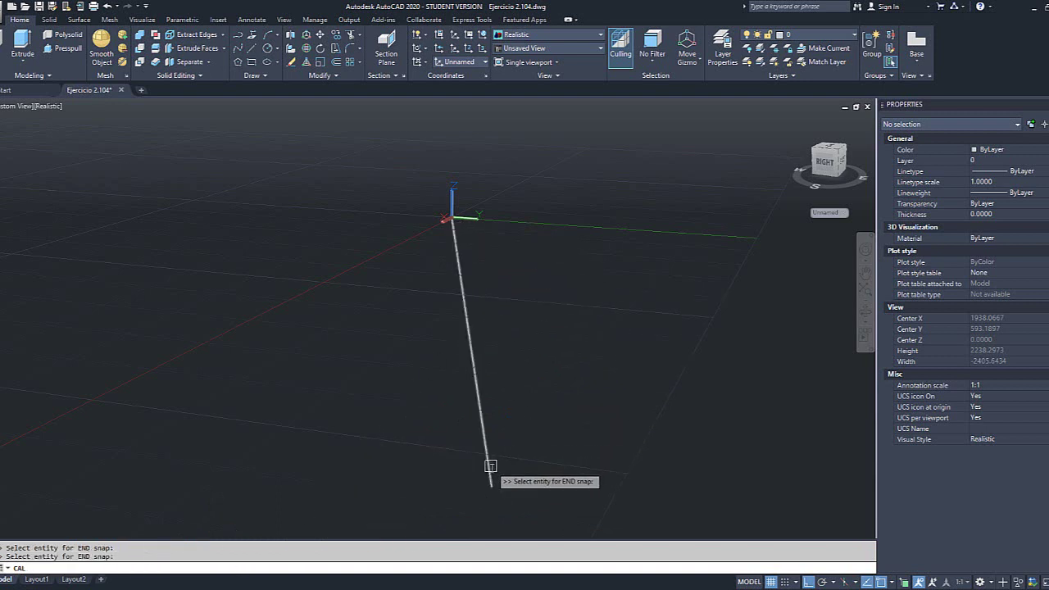
{"action": "left_click", "coordinate": [488, 480]}
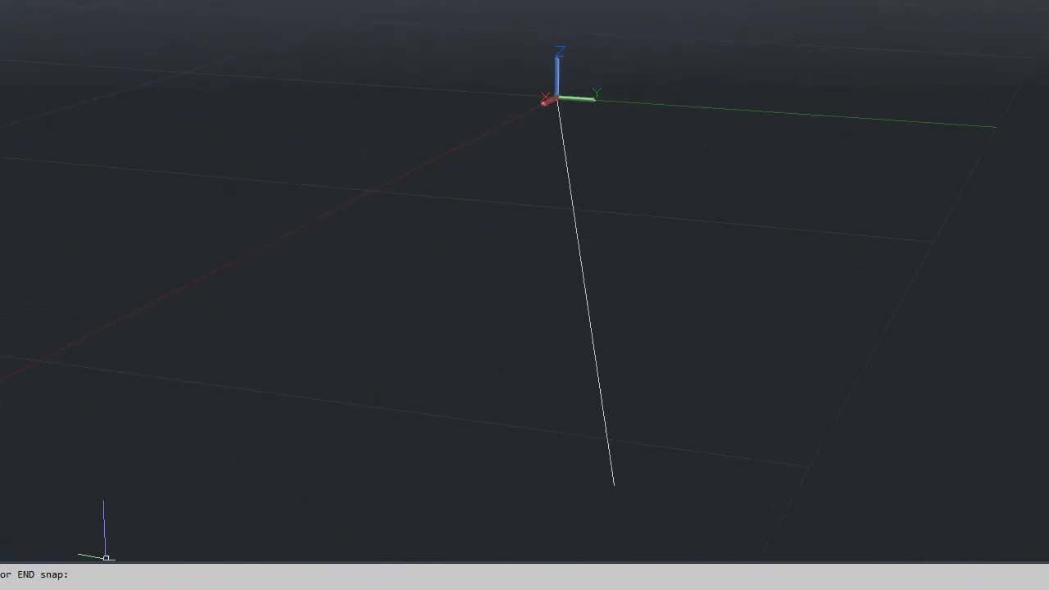
- Compare the listed 3D length with the CAL distance in the command history, and evaluate !MFR to check the stored magnitude
{"action": "key", "text": "F2"}
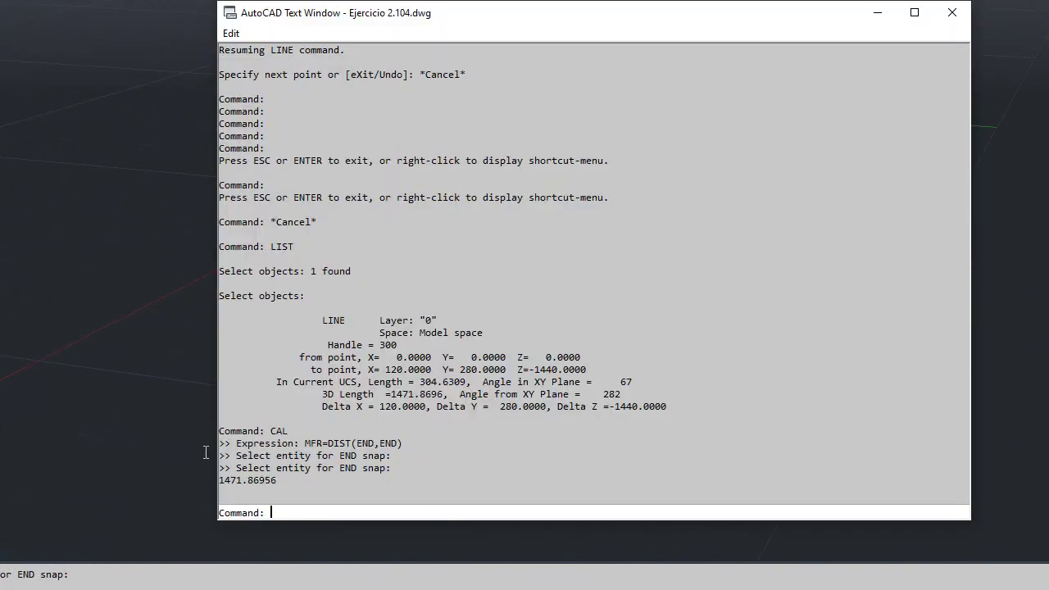
{"action": "left_click_drag", "start_coordinate": [449, 394], "coordinate": [391, 394]}
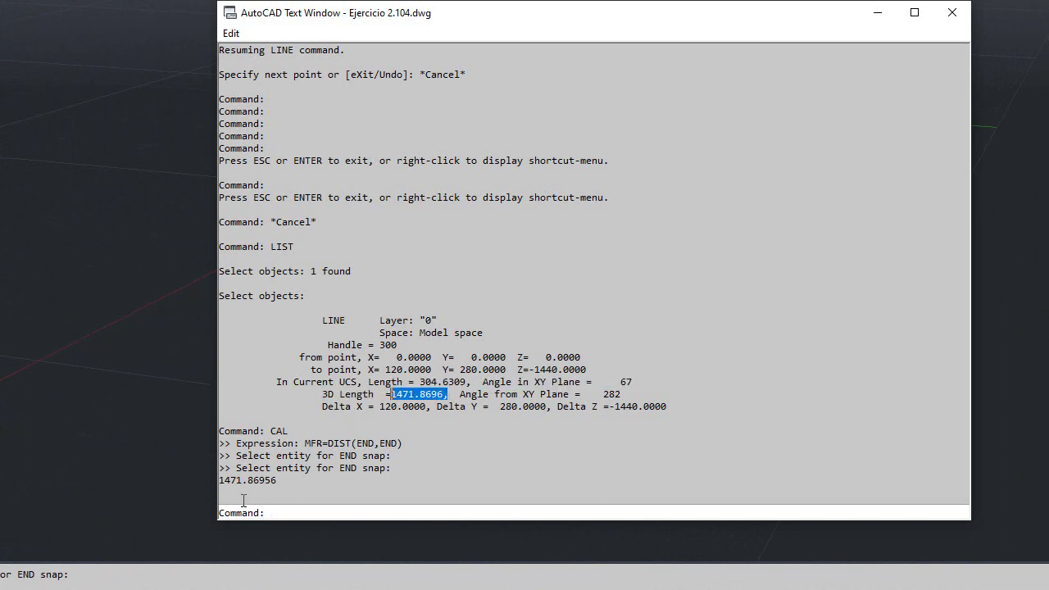
{"action": "left_click_drag", "start_coordinate": [279, 482], "coordinate": [205, 485]}
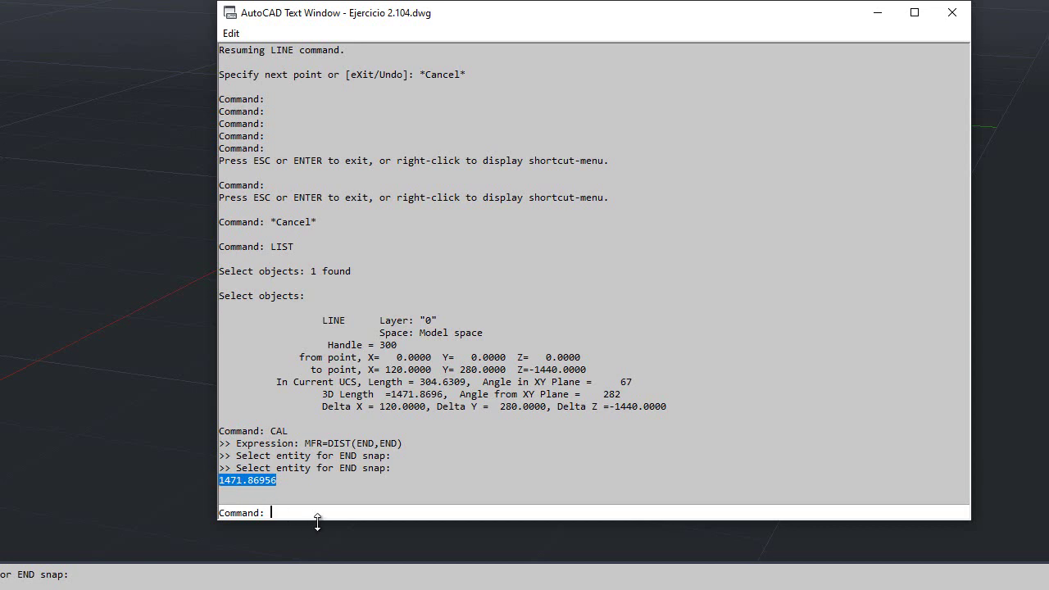
{"action": "type", "text": "!MFR"}
{"action": "key", "text": "Return"}
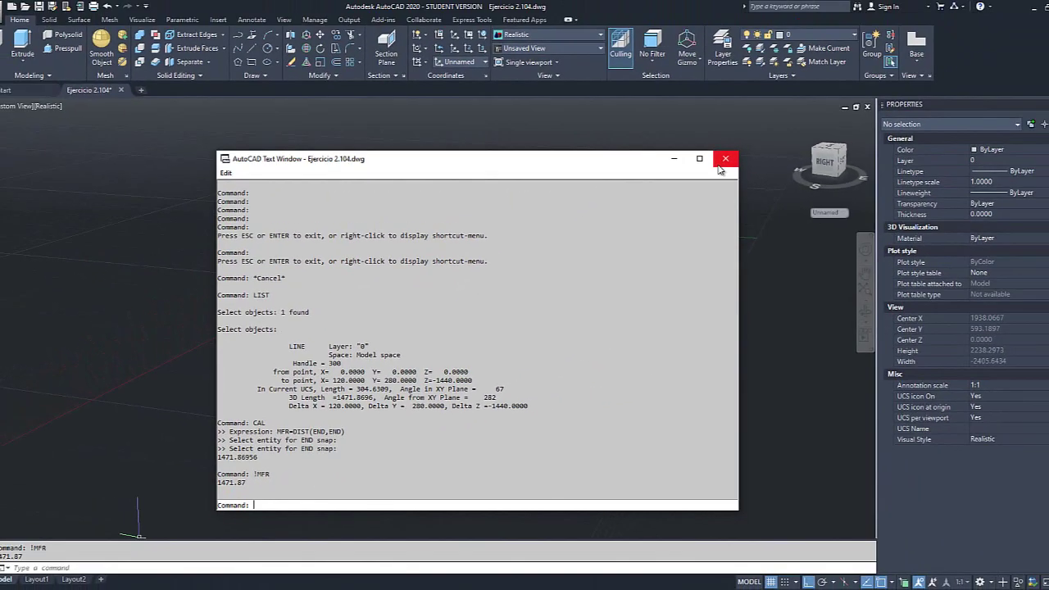
{"action": "left_click", "coordinate": [724, 159]}
{"action": "left_click", "coordinate": [114, 568]}
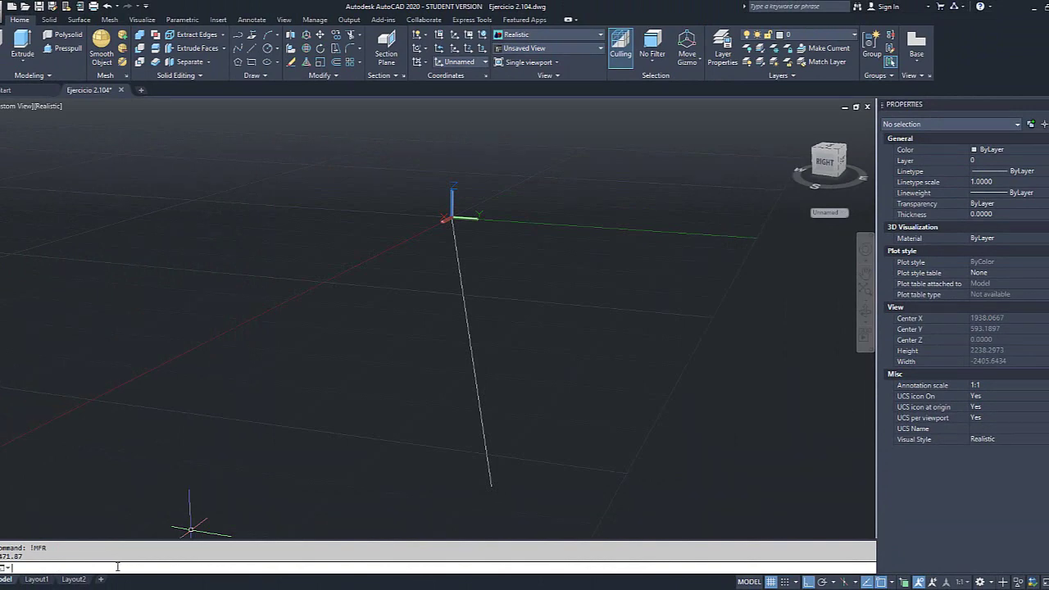
{"action": "key", "text": "Escape"}
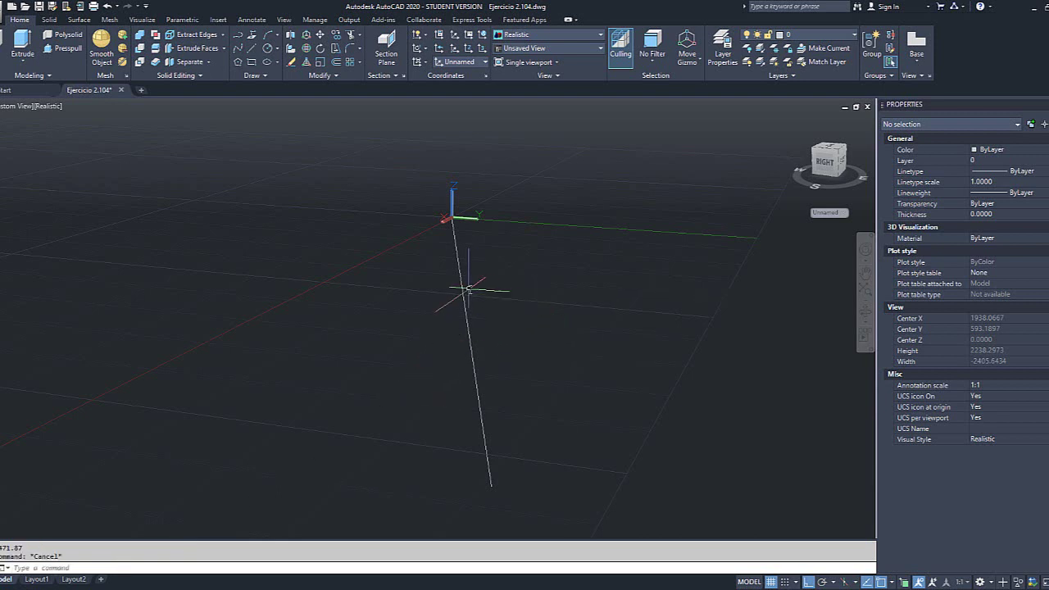
- Erase the resultant line and zoom to the extents of the cable drawing
{"action": "left_click", "coordinate": [463, 288]}
{"action": "key", "text": "Delete"}
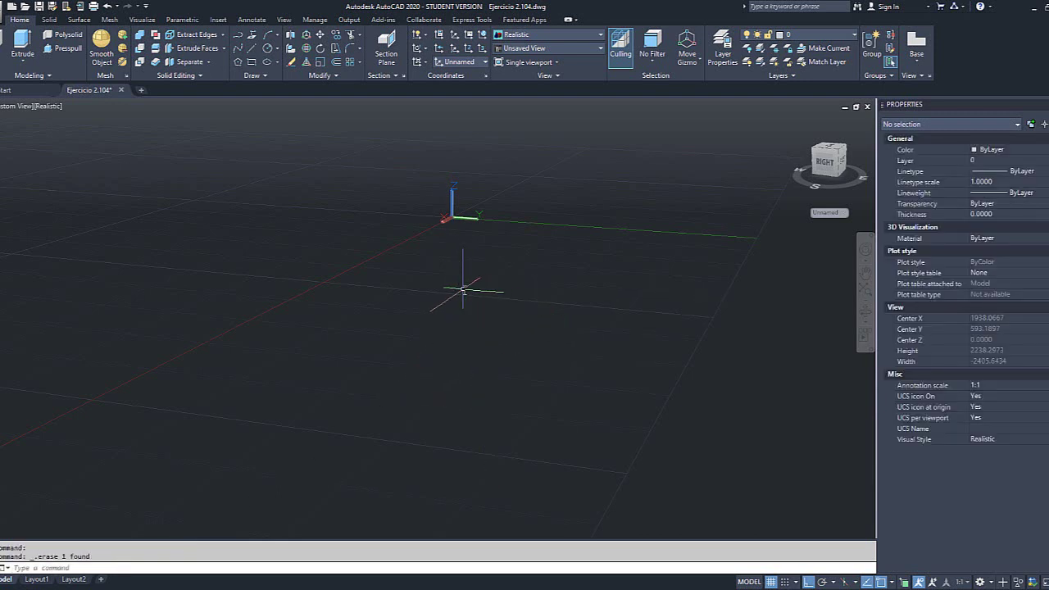
{"action": "middle_click", "coordinate": [469, 235]}
- Query the stored magnitude again with !MFR, and view the three cables from a slightly higher angle
{"action": "left_click", "coordinate": [143, 566]}
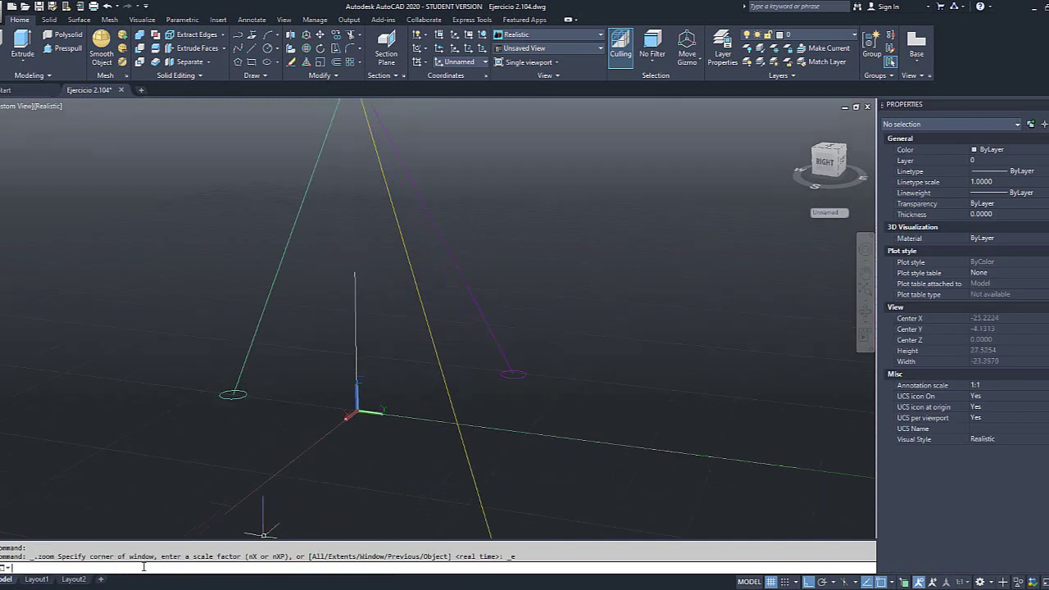
{"action": "type", "text": "INTR"}
{"action": "type", "text": "FR"}
{"action": "key", "text": "Return"}
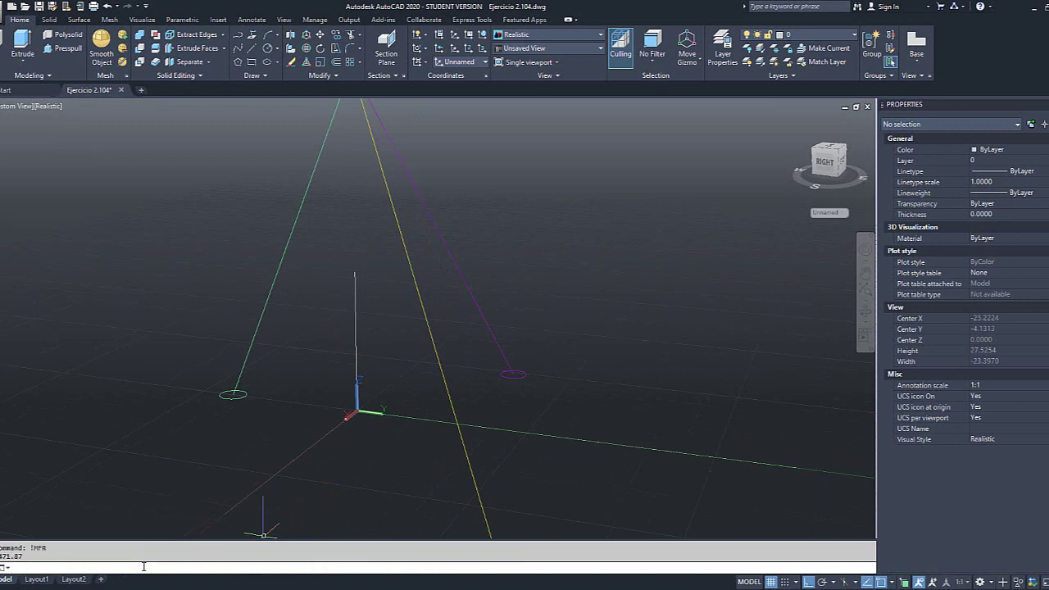
{"action": "scroll", "coordinate": [295, 371], "scroll_direction": "down", "scroll_amount": 3}
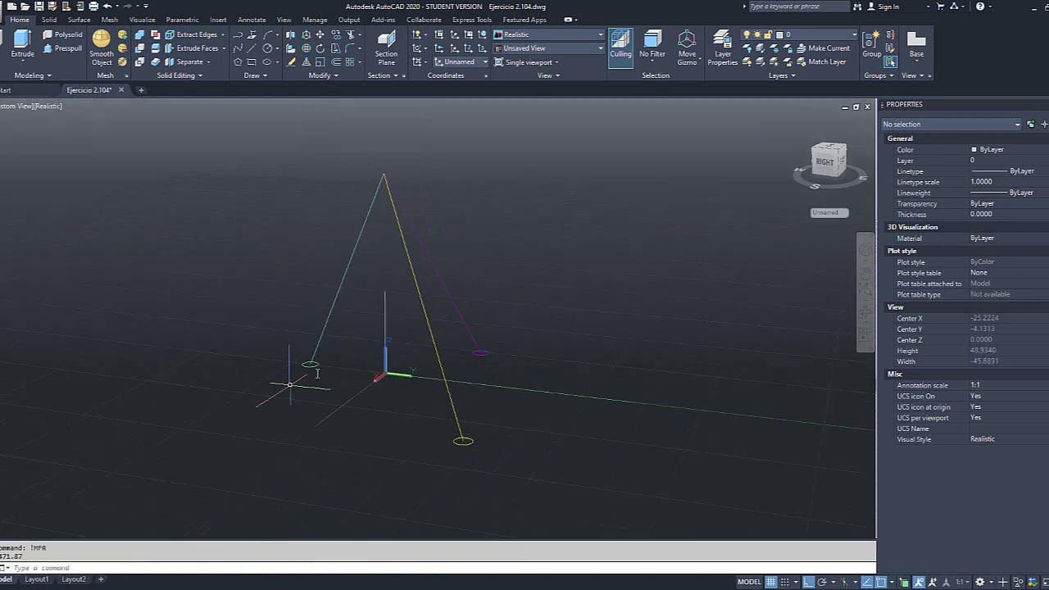
{"action": "left_click", "coordinate": [865, 314]}
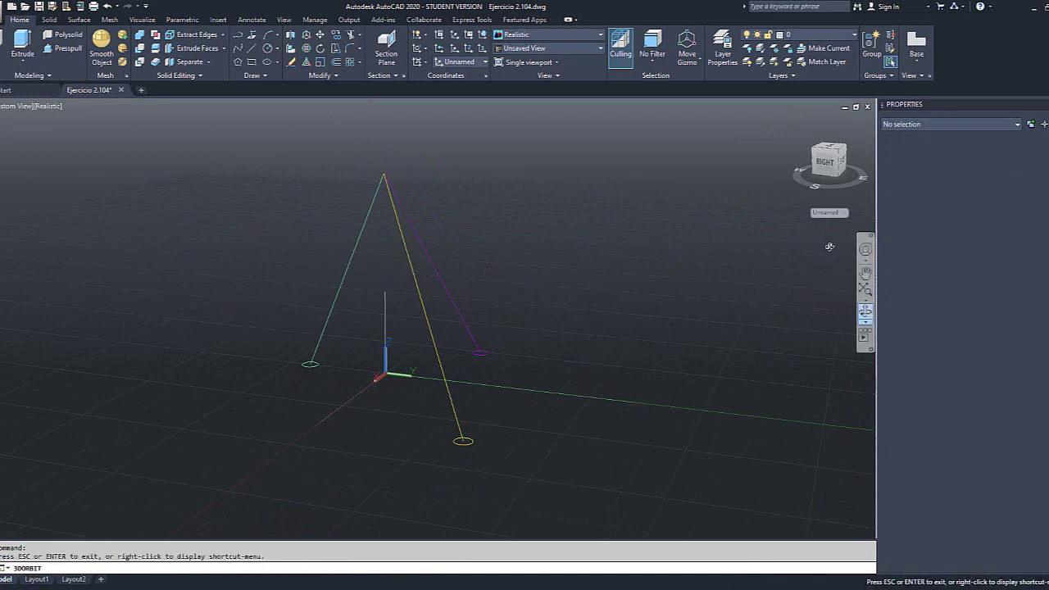
{"action": "left_click_drag", "start_coordinate": [824, 263], "coordinate": [786, 259]}
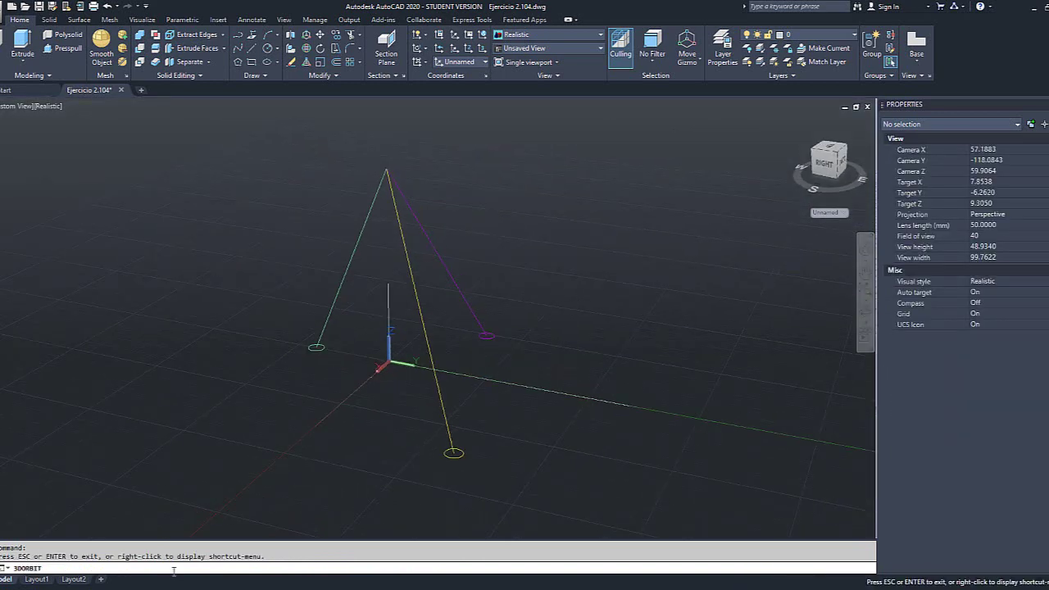
{"action": "key", "text": "Escape"}
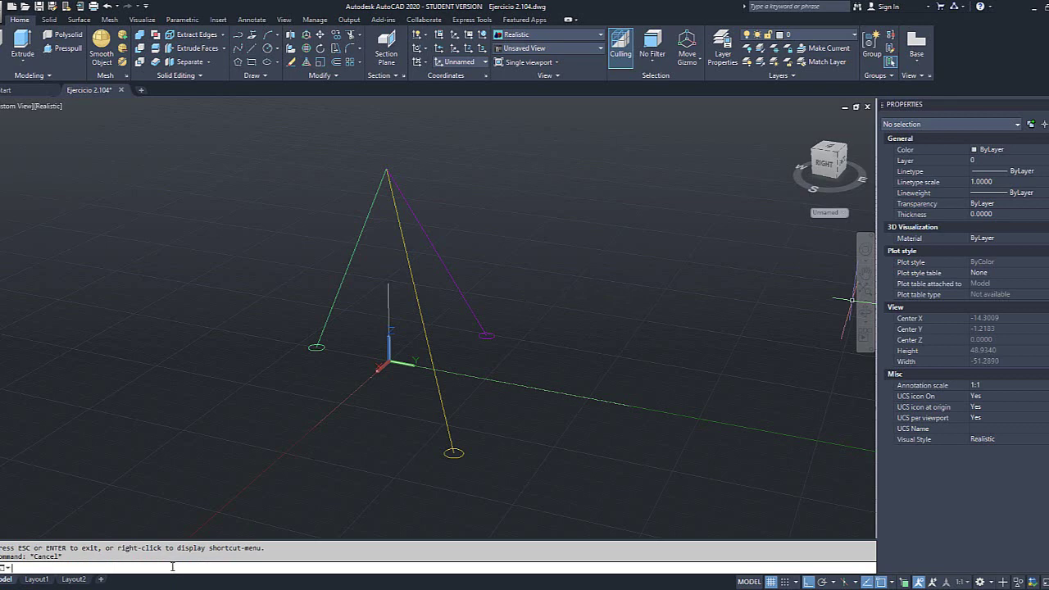
- Check the command history, and evaluate !FR to read the resultant's X, Y and Z components
{"action": "key", "text": "F2"}
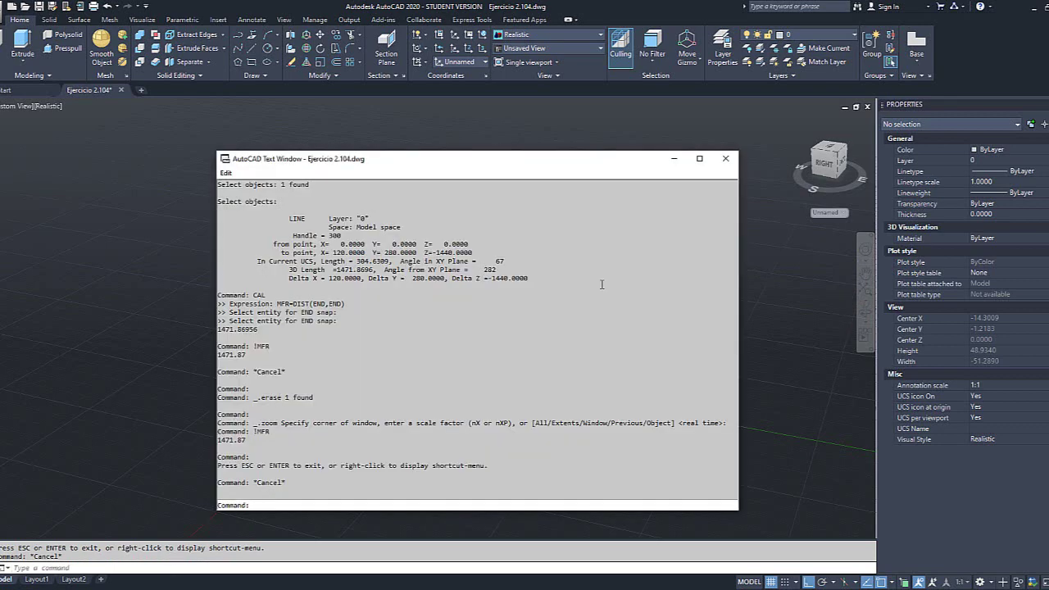
{"action": "left_click", "coordinate": [726, 158]}
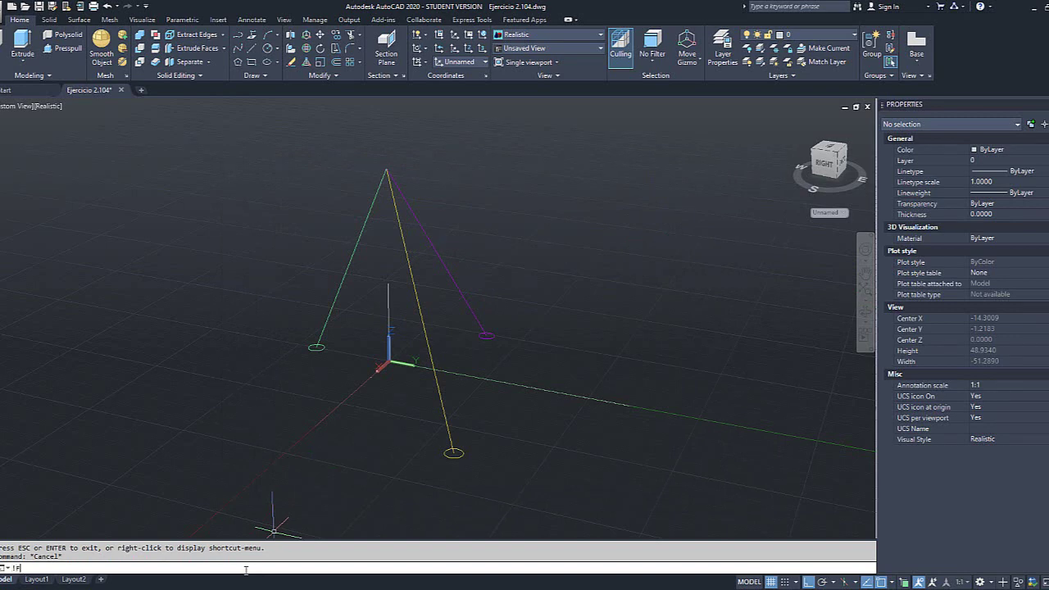
{"action": "key", "text": "Return"}
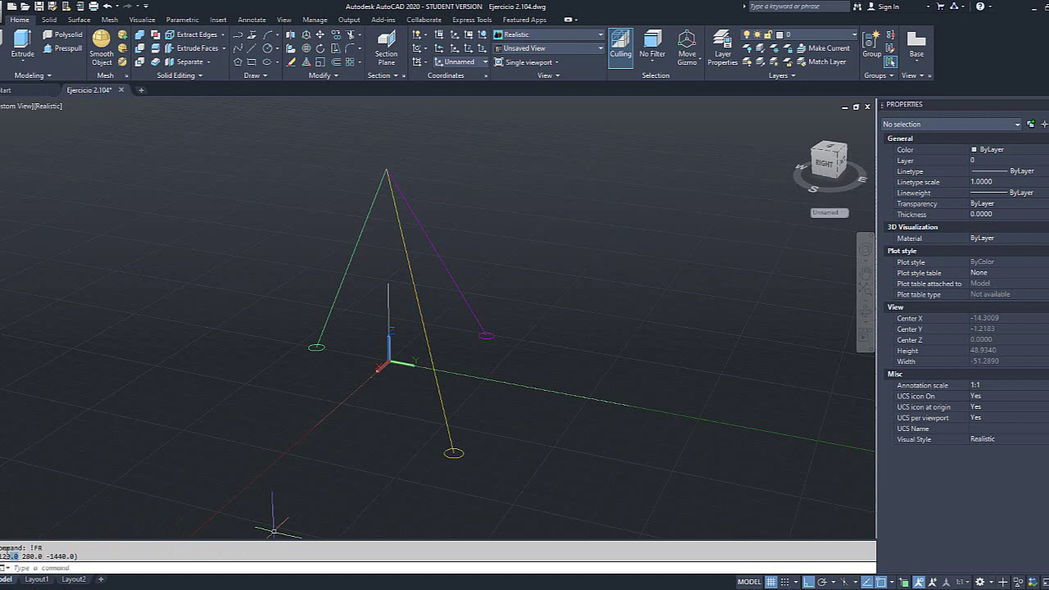
{"action": "double_click", "coordinate": [17, 556]}
{"action": "mouse_move", "coordinate": [42, 558]}
{"action": "left_mouse_down"}
{"action": "mouse_move", "coordinate": [22, 558]}
{"action": "mouse_move", "coordinate": [72, 556]}
{"action": "mouse_move", "coordinate": [52, 556]}
{"action": "left_mouse_up"}
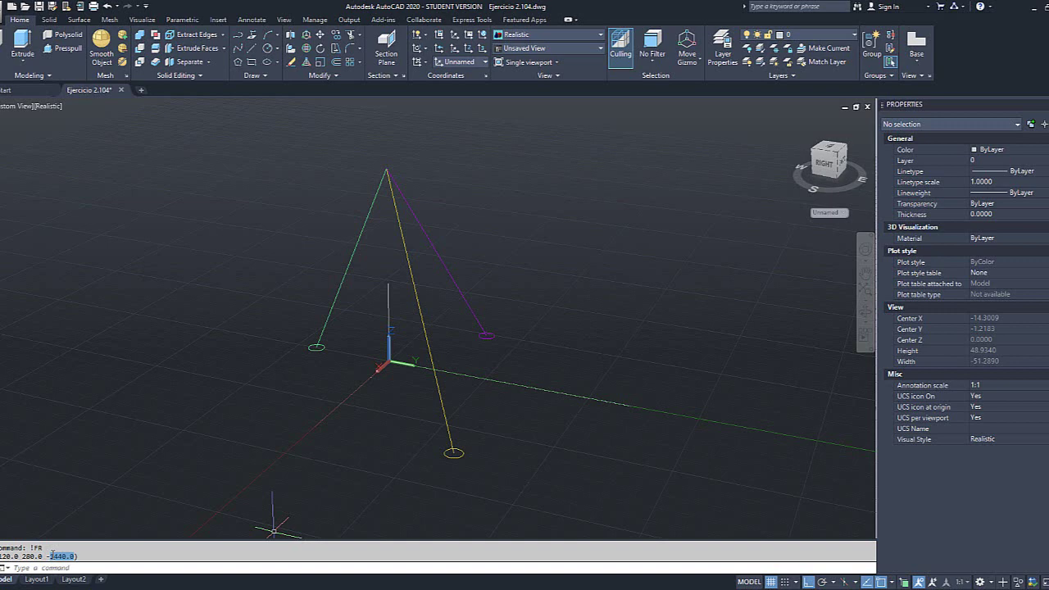
{"action": "left_click", "coordinate": [51, 568]}
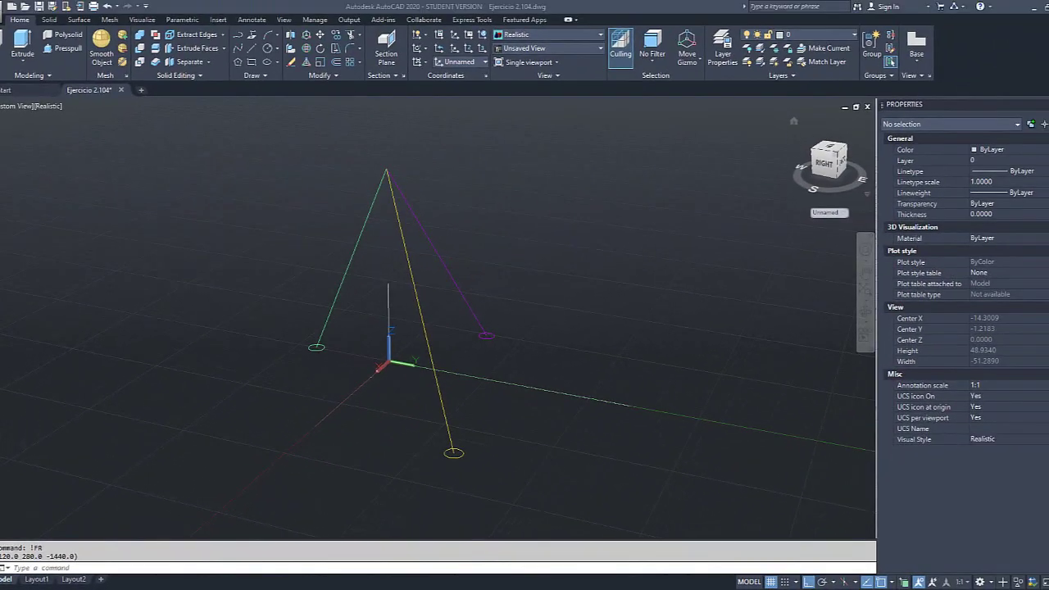
- Switch to Teoría vectores.pdf in Acrobat Reader, review the Cartesian vector representation and magnitude formula, and return to AutoCAD
{"action": "key", "text": "alt+Tab"}
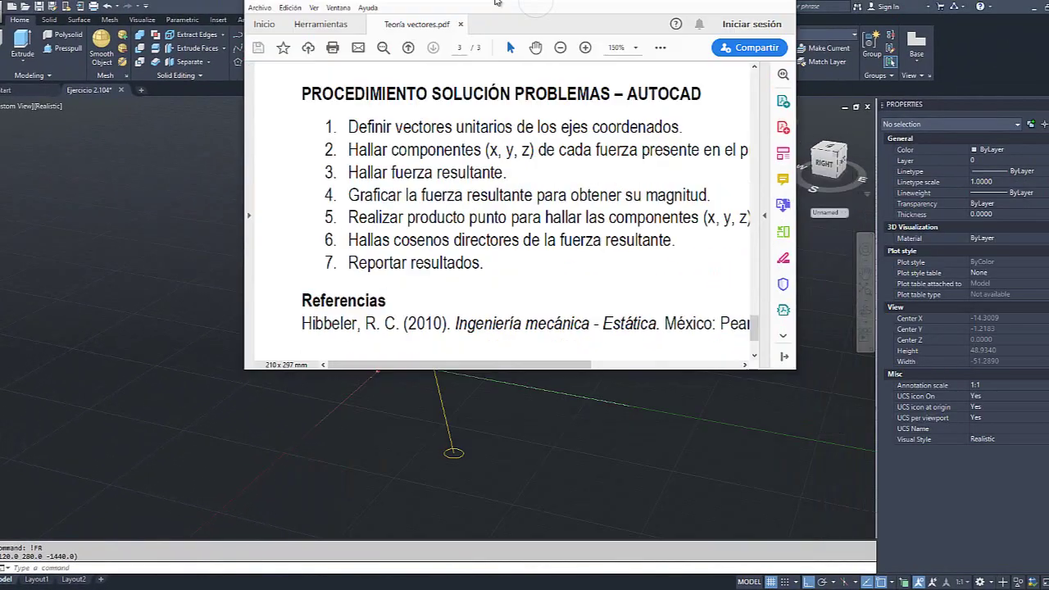
{"action": "scroll", "coordinate": [340, 264], "scroll_direction": "up", "scroll_amount": 15}
{"action": "scroll", "coordinate": [341, 262], "scroll_direction": "up", "scroll_amount": 5}
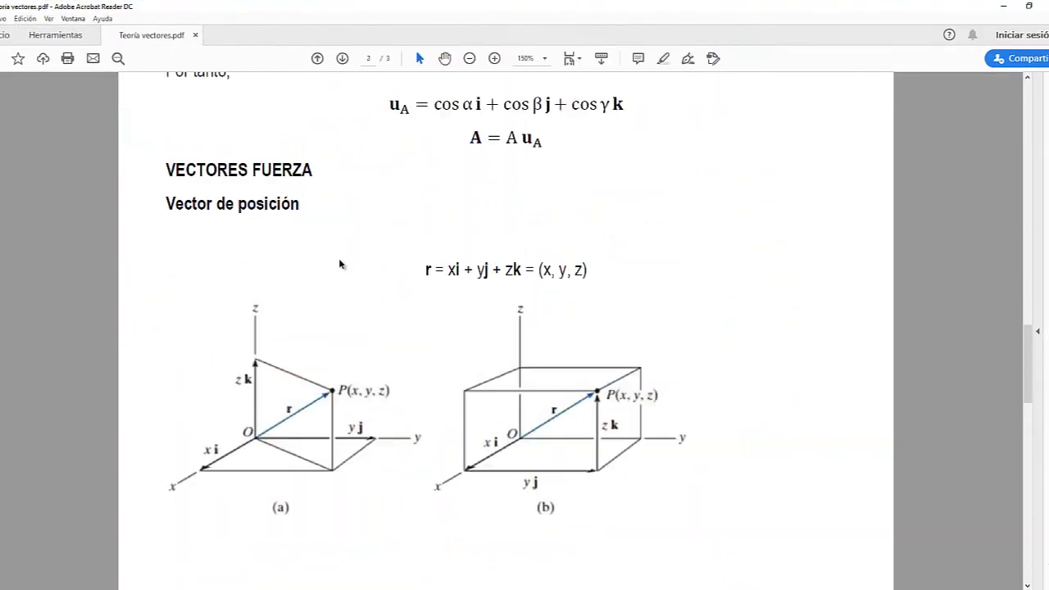
{"action": "scroll", "coordinate": [291, 418], "scroll_direction": "up", "scroll_amount": 5}
{"action": "scroll", "coordinate": [291, 421], "scroll_direction": "up", "scroll_amount": 10}
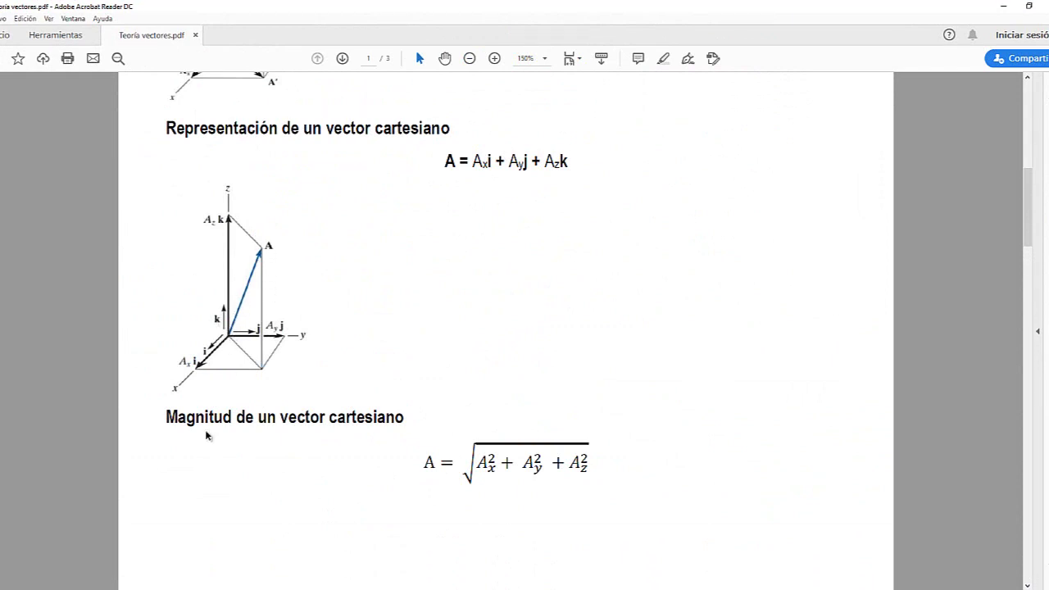
{"action": "mouse_move", "coordinate": [232, 589]}
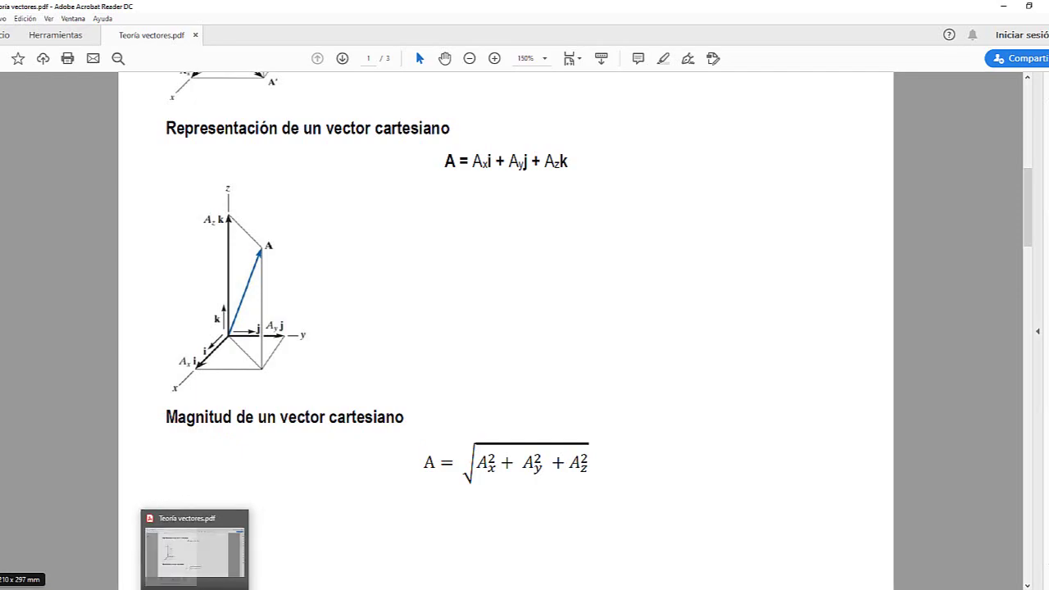
{"action": "left_click", "coordinate": [171, 557]}
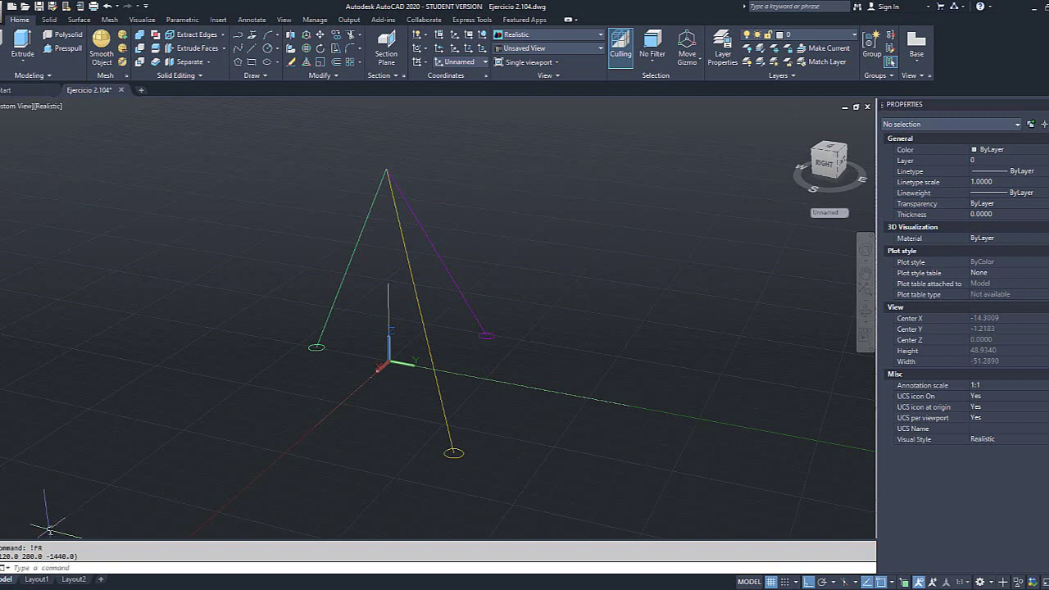
{"action": "left_click", "coordinate": [1032, 11]}
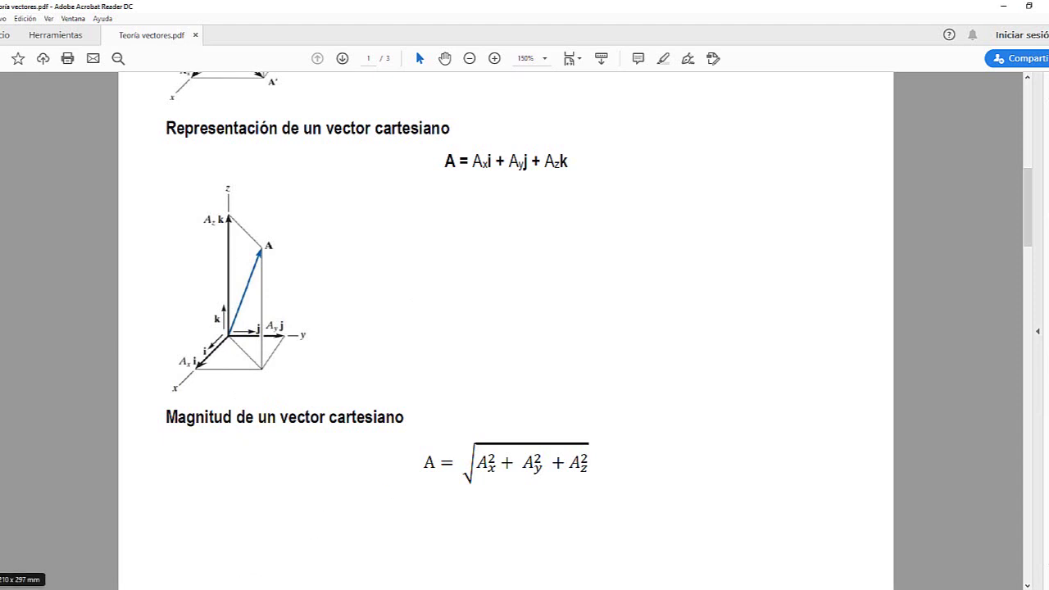
{"action": "left_click", "coordinate": [226, 589]}
{"action": "left_click", "coordinate": [226, 589]}
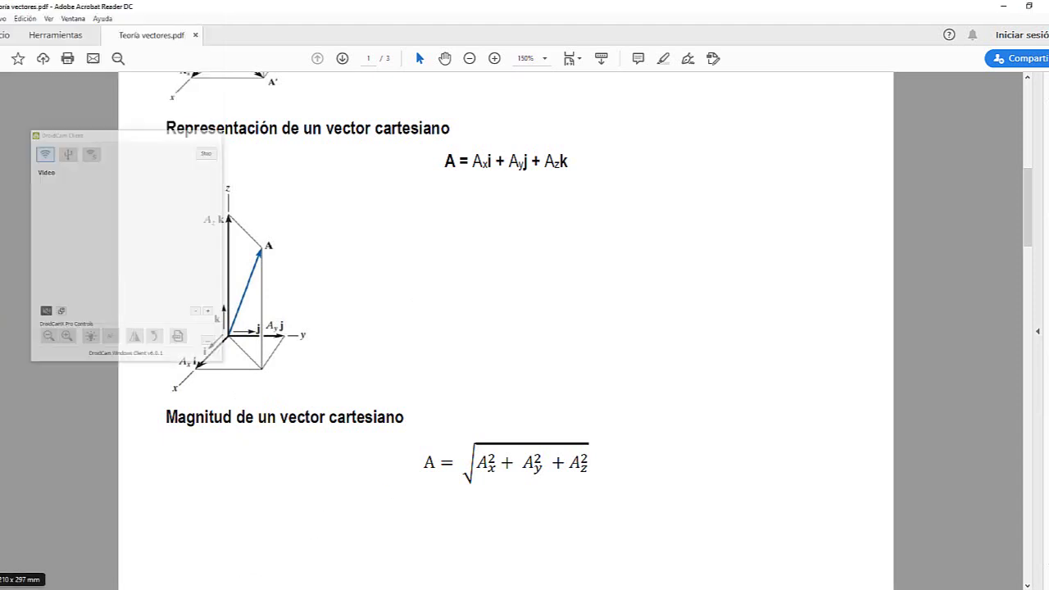
{"action": "mouse_move", "coordinate": [187, 589]}
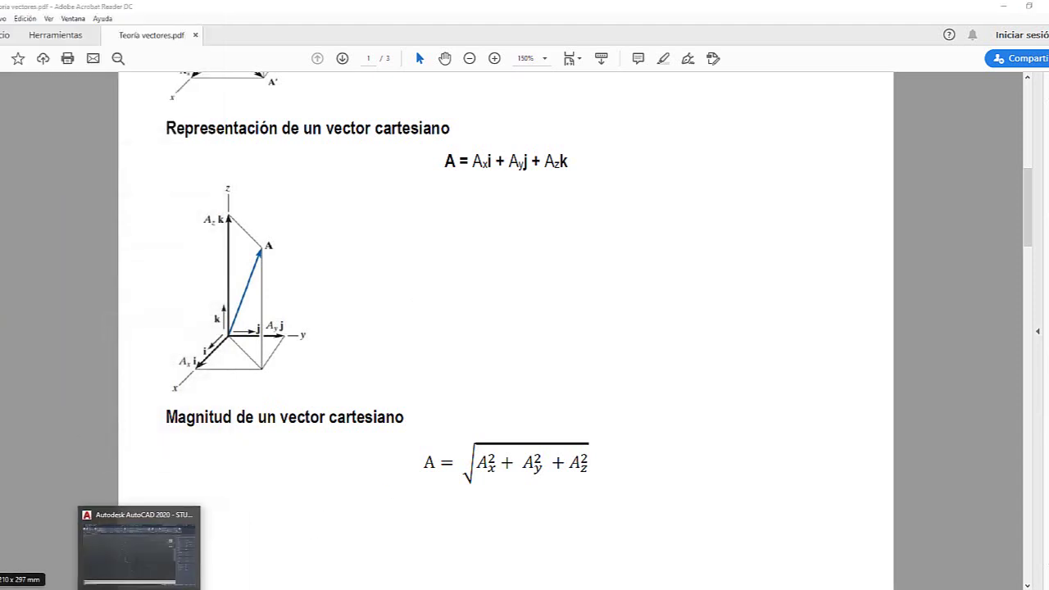
{"action": "left_click", "coordinate": [138, 553]}
{"action": "left_click", "coordinate": [110, 567]}
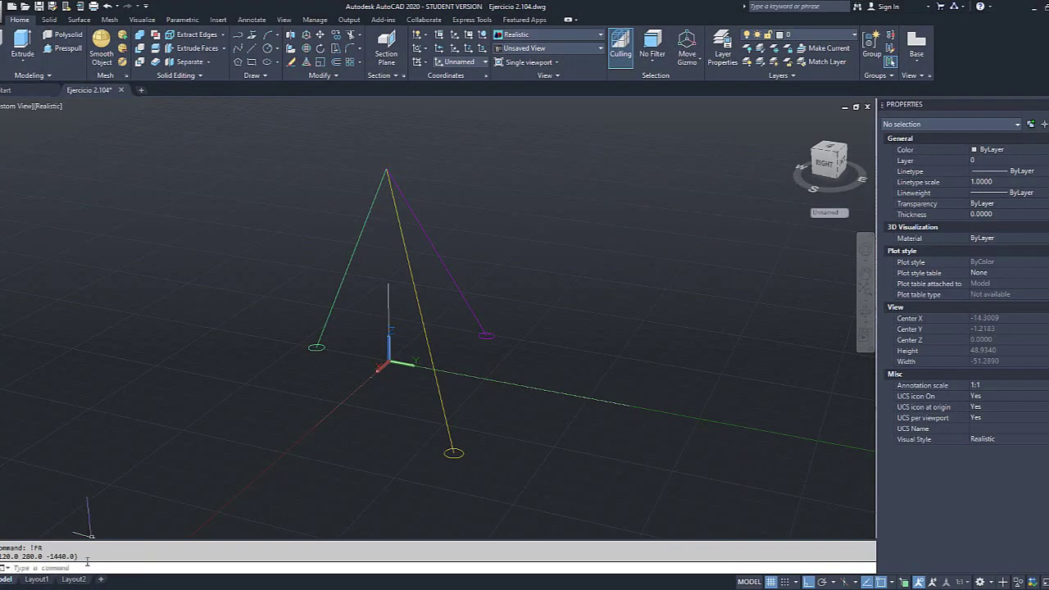
- Switch to Teoría vectores.pdf in Acrobat Reader and review the dot-product components, direction cosine formulas and AutoCAD solution procedure
{"action": "left_click", "coordinate": [91, 583]}
{"action": "scroll", "coordinate": [297, 459], "scroll_direction": "down", "scroll_amount": 10}
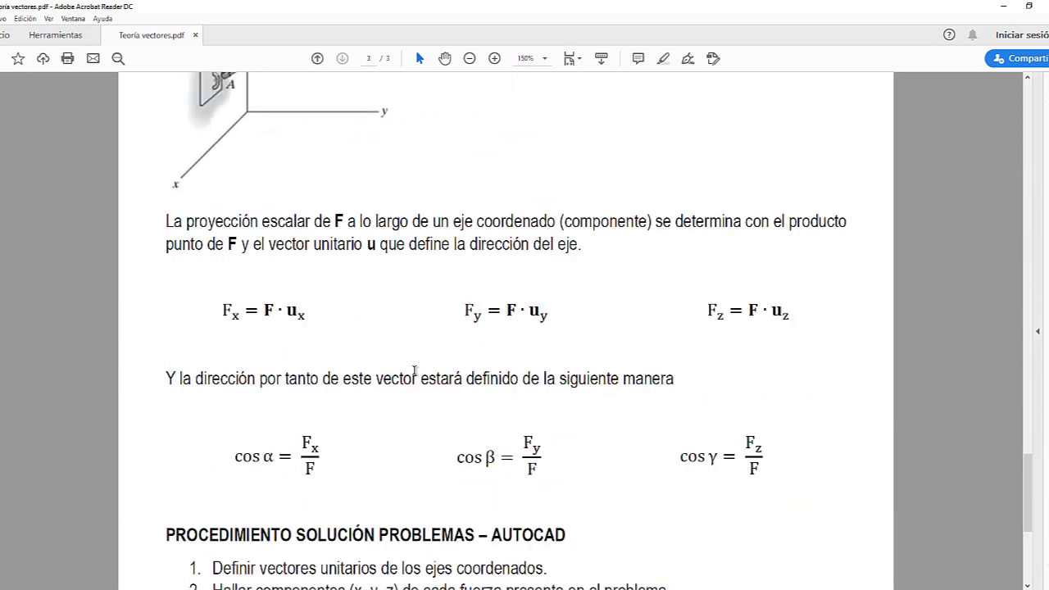
{"action": "middle_click", "coordinate": [412, 350]}
{"action": "scroll", "coordinate": [412, 351], "scroll_direction": "down", "scroll_amount": 5}
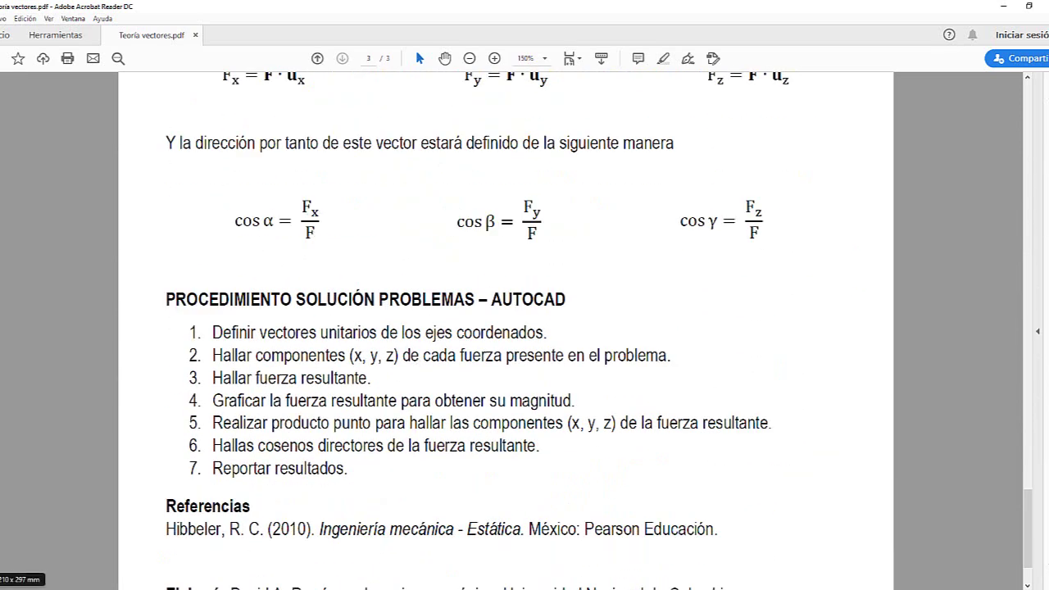
- Switch between AutoCAD and Teoría vectores.pdf to check the solution procedure for the resultant's components, and return to AutoCAD
{"action": "left_click", "coordinate": [72, 585]}
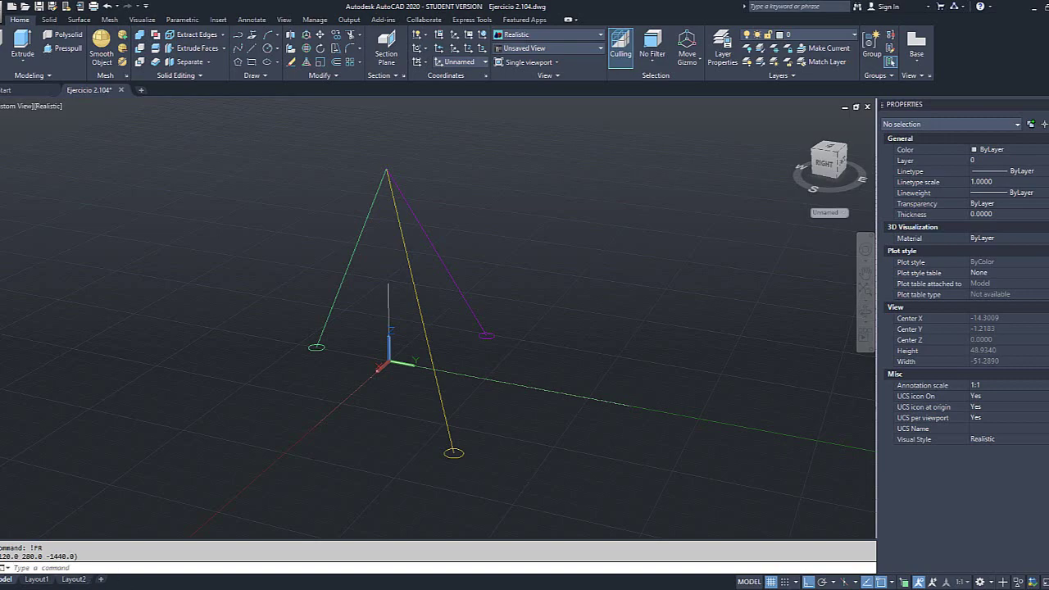
{"action": "left_click", "coordinate": [75, 587]}
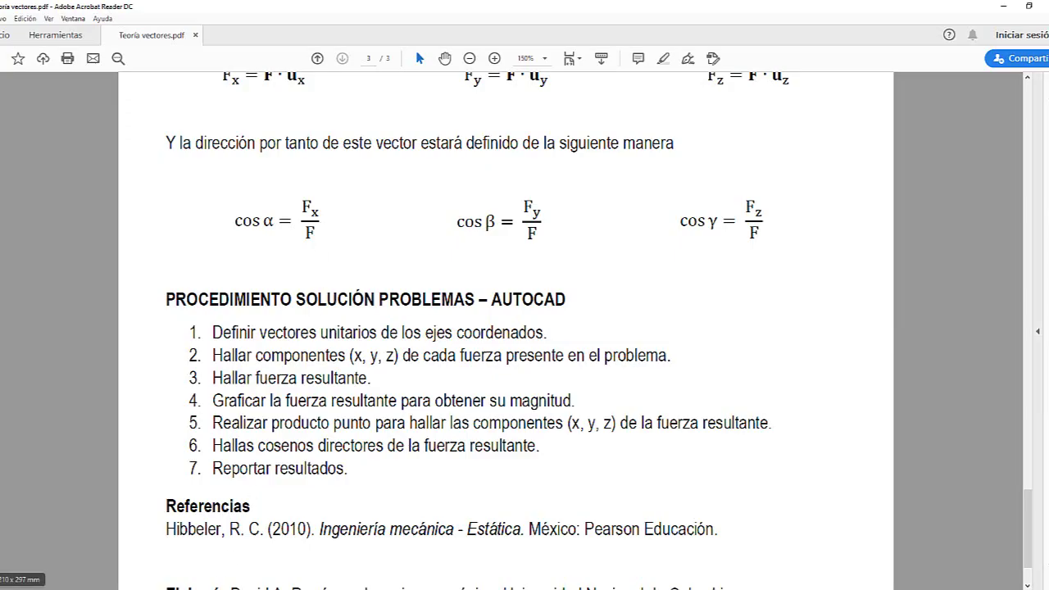
{"action": "left_click", "coordinate": [54, 588]}
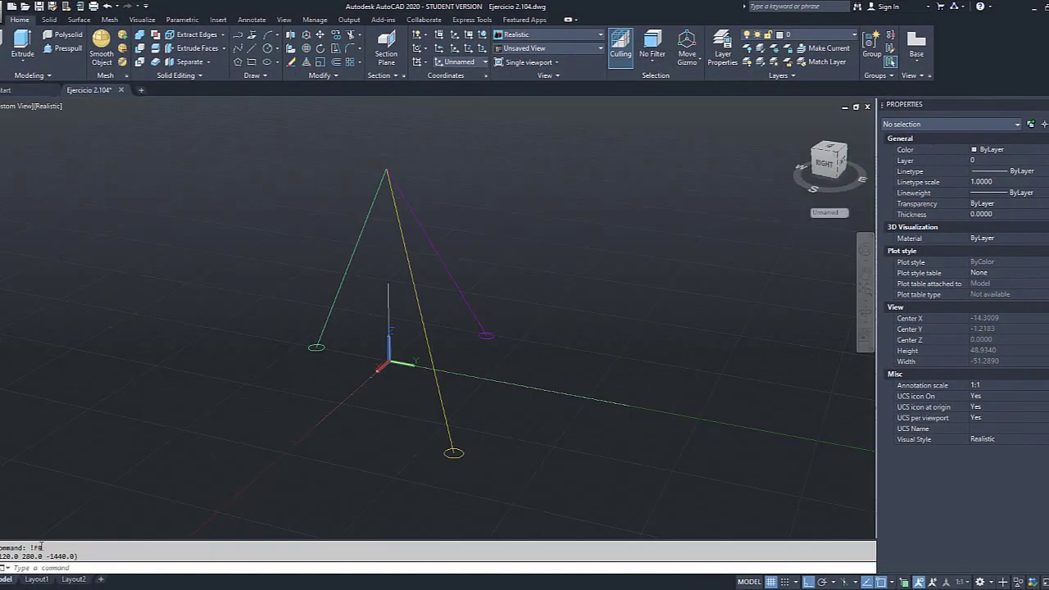
{"action": "left_click", "coordinate": [51, 567]}
{"action": "key", "text": "alt+Tab"}
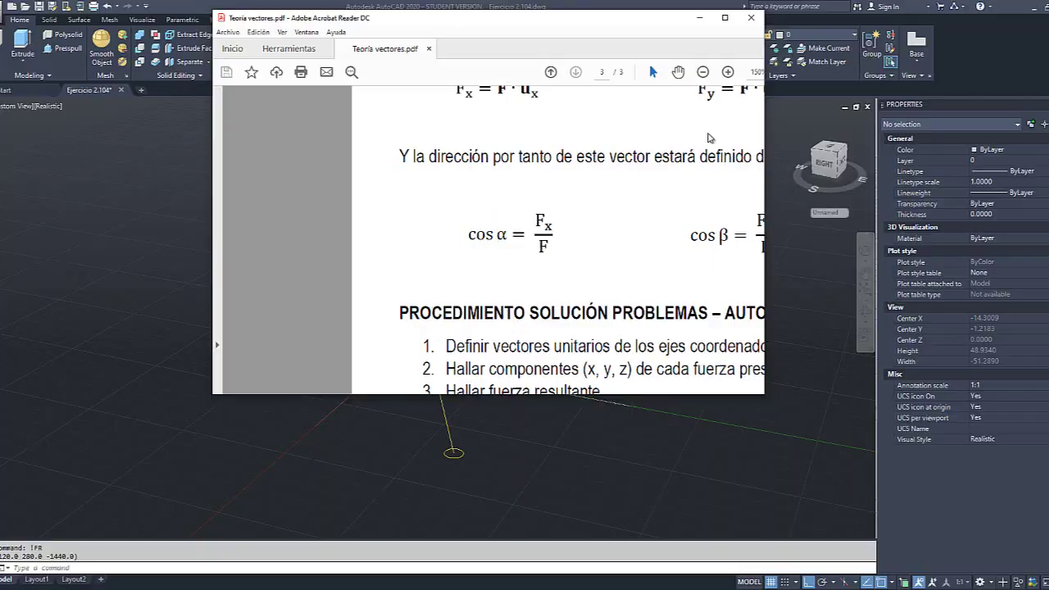
{"action": "key", "text": "alt+Tab"}
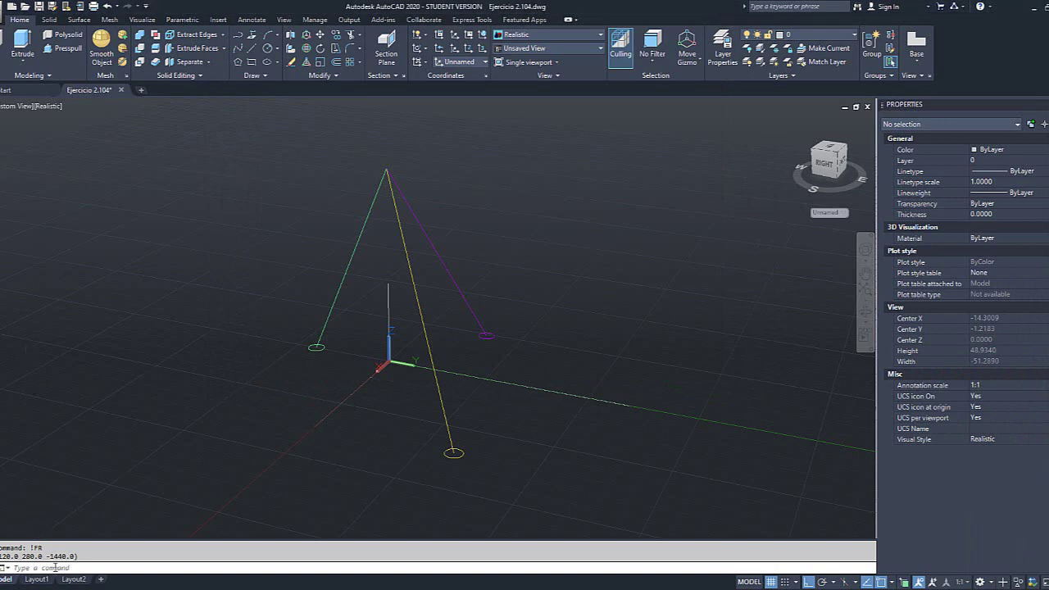
- Start the CAL command and enter the dot-product expression FRX=FR*X for the resultant's X component
{"action": "left_click", "coordinate": [55, 567]}
{"action": "type", "text": "CAQL"}
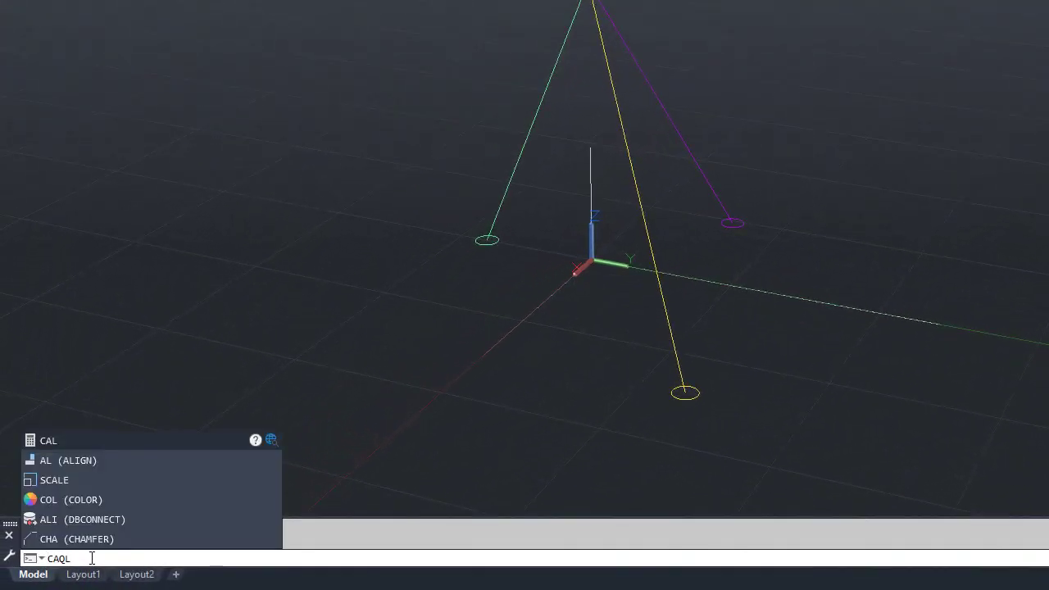
{"action": "key", "text": "BackSpace"}
{"action": "key", "text": "BackSpace"}
{"action": "key", "text": "Return"}
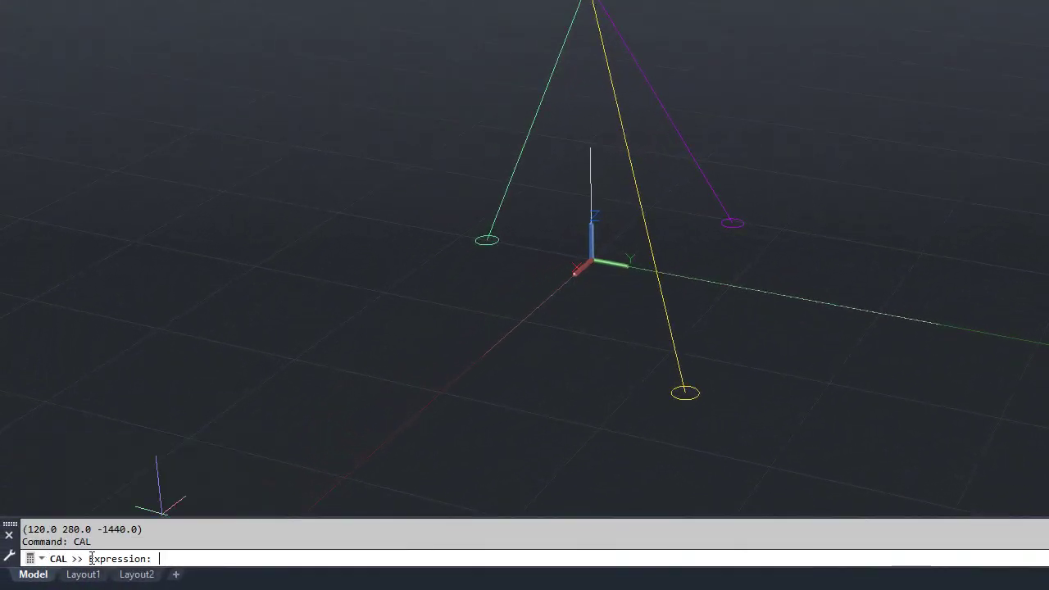
{"action": "type", "text": "FRX=FR*X"}
- Check vector FR and unit vector X in the command history, and evaluate the pending FRX=FR*X expression
{"action": "double_click", "coordinate": [193, 559]}
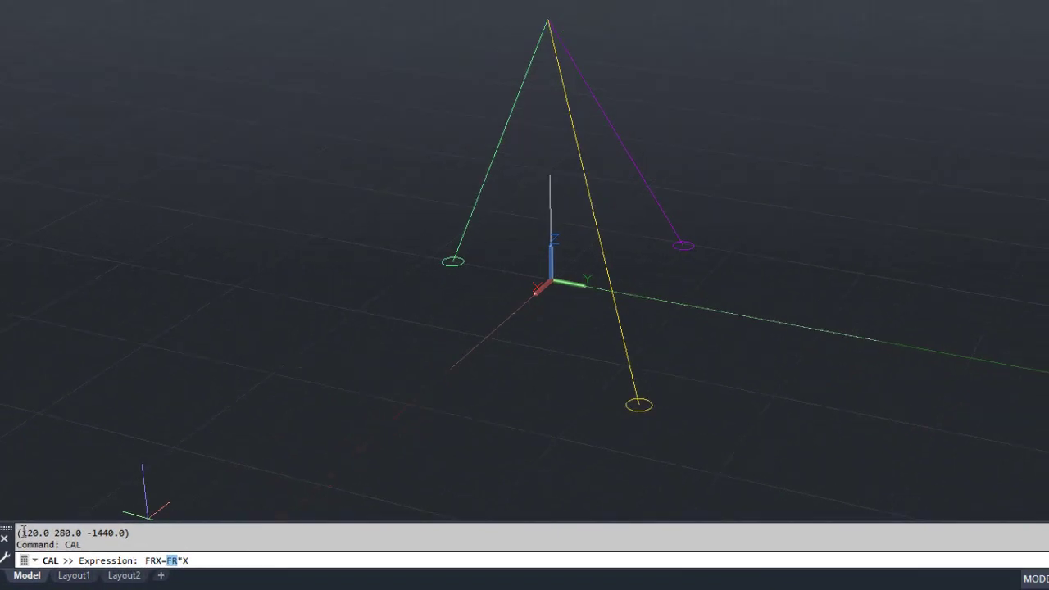
{"action": "key", "text": "F2"}
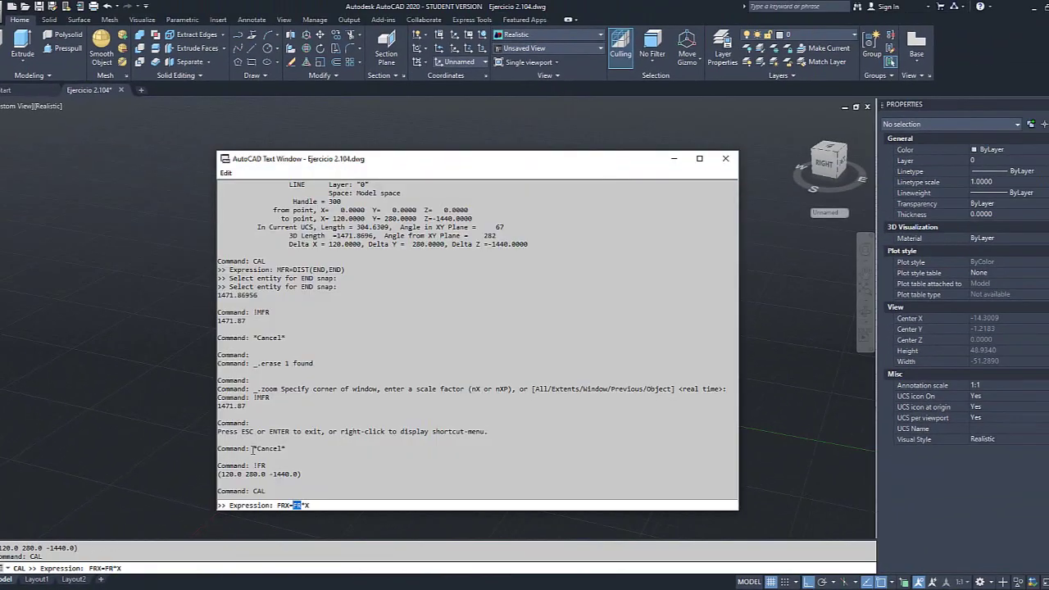
{"action": "left_click_drag", "start_coordinate": [304, 473], "coordinate": [218, 474]}
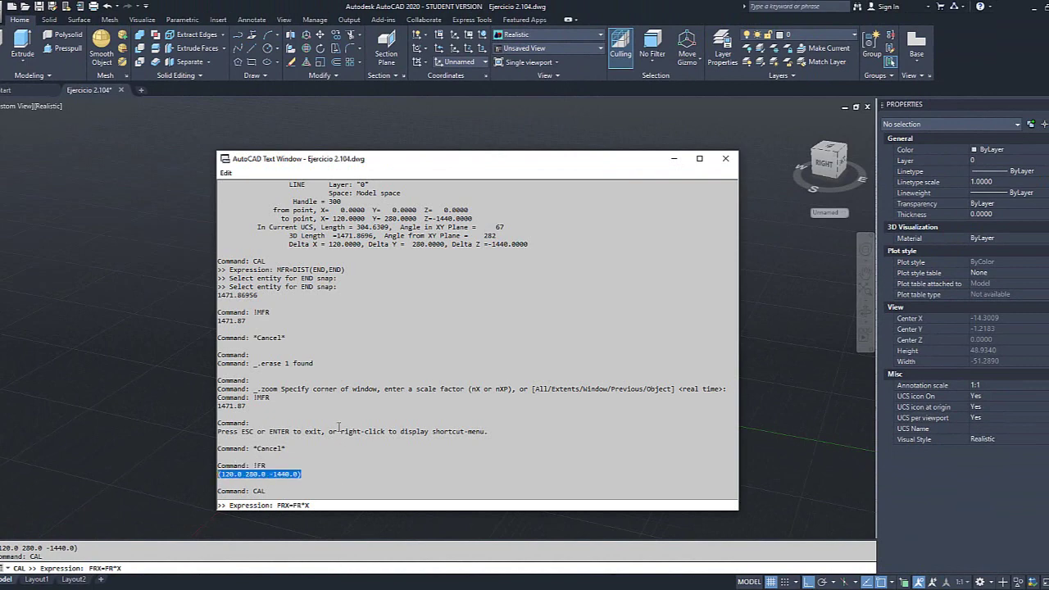
{"action": "scroll", "coordinate": [338, 426], "scroll_direction": "up", "scroll_amount": 13}
{"action": "scroll", "coordinate": [338, 426], "scroll_direction": "up", "scroll_amount": 15}
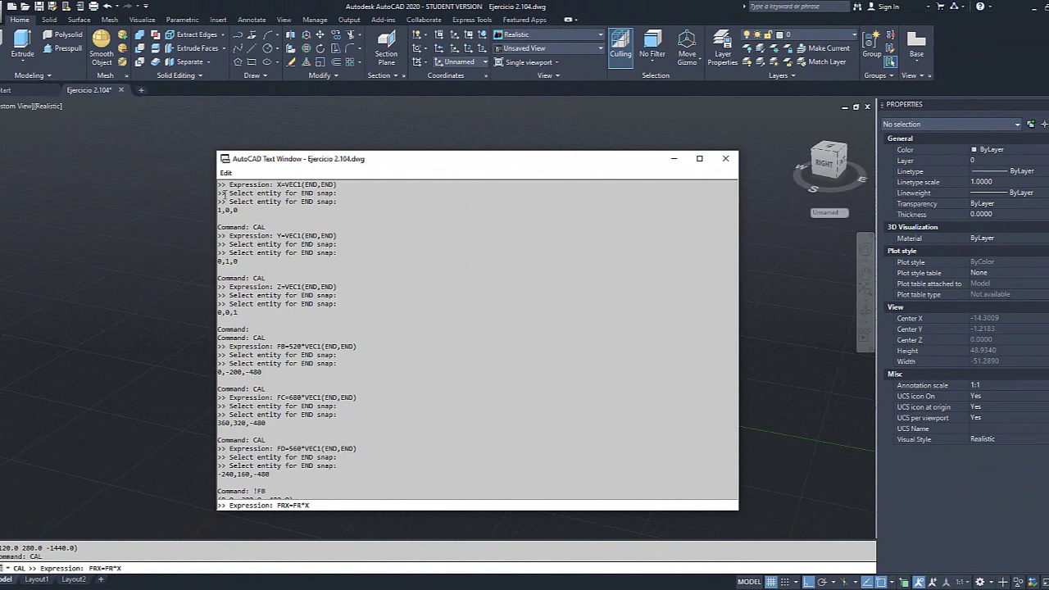
{"action": "scroll", "coordinate": [241, 241], "scroll_direction": "up", "scroll_amount": 2}
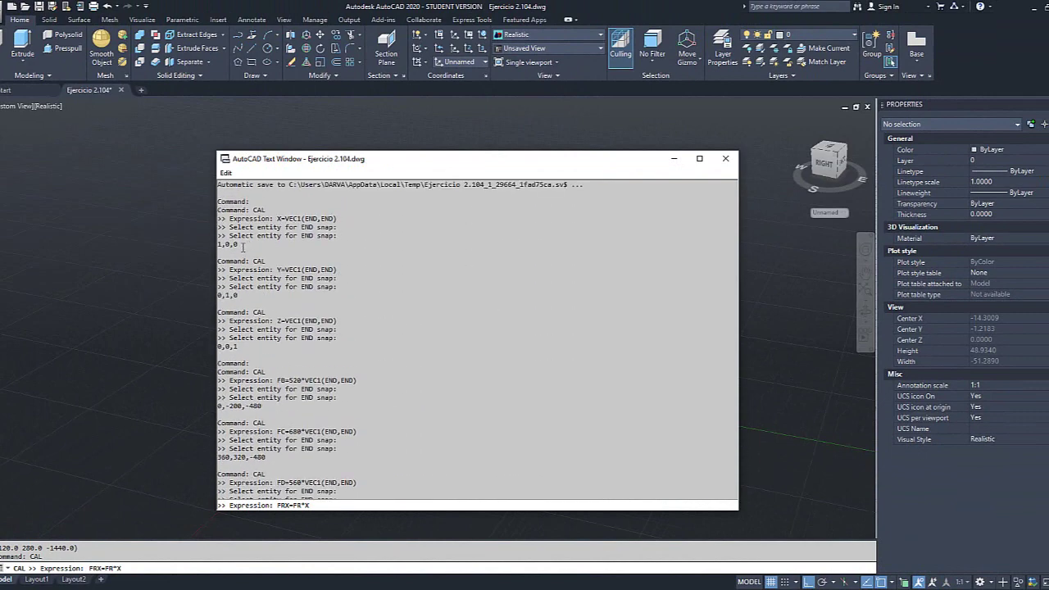
{"action": "left_click_drag", "start_coordinate": [246, 244], "coordinate": [213, 244]}
{"action": "left_click", "coordinate": [725, 159]}
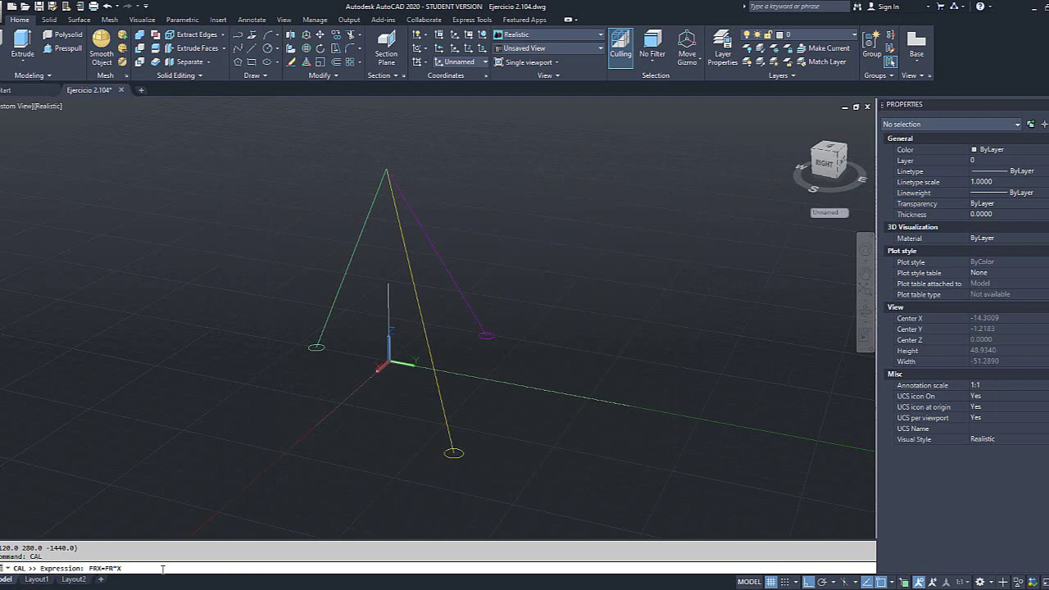
{"action": "key", "text": "Return"}
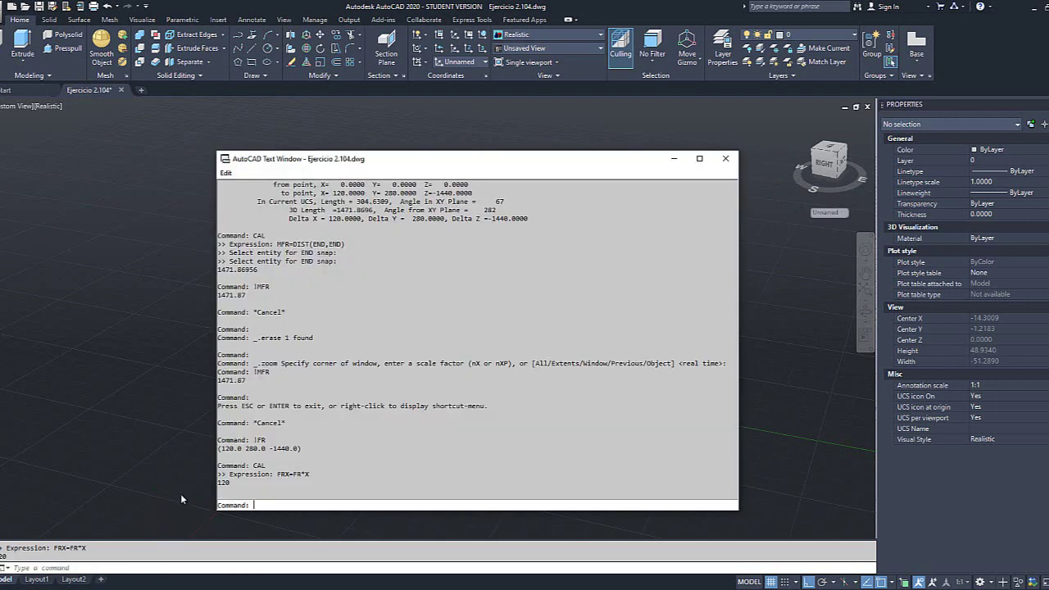
- Compare FRX with FR's first component in the command history, and compute FRY=FR*Y with CAL by reusing the copied expression
{"action": "key", "text": "F2"}
{"action": "left_click_drag", "start_coordinate": [242, 449], "coordinate": [217, 449]}
{"action": "left_click_drag", "start_coordinate": [311, 479], "coordinate": [306, 474]}
{"action": "left_click", "coordinate": [237, 482]}
{"action": "left_click_drag", "start_coordinate": [309, 476], "coordinate": [277, 475]}
{"action": "key", "text": "ctrl+c"}
{"action": "type", "text": "cal"}
{"action": "key", "text": "Return"}
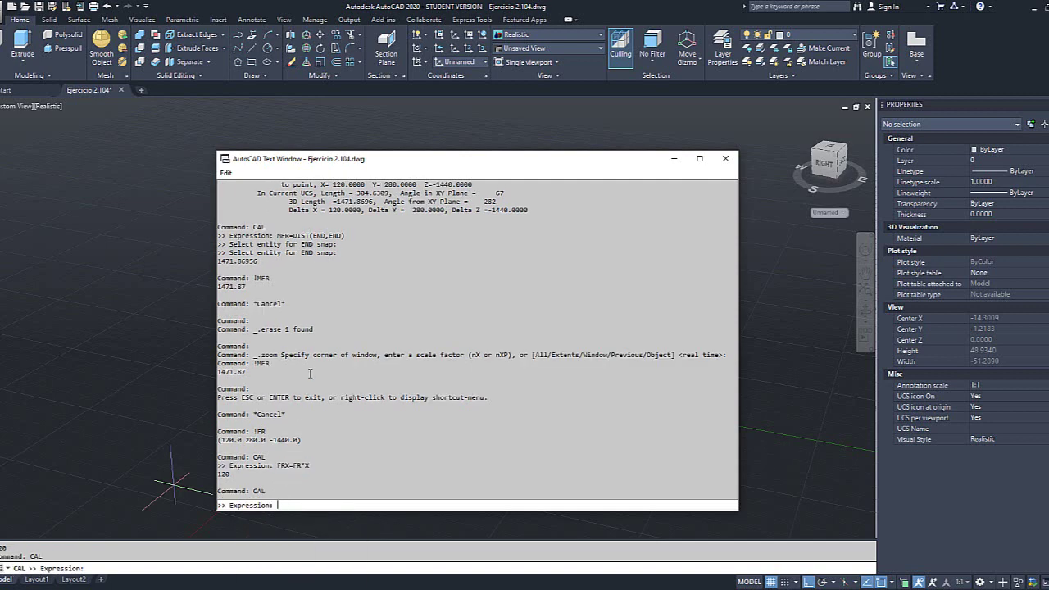
{"action": "key", "text": "ctrl+v"}
{"action": "key", "text": "BackSpace"}
{"action": "type", "text": "Y"}
{"action": "key", "text": "Return"}
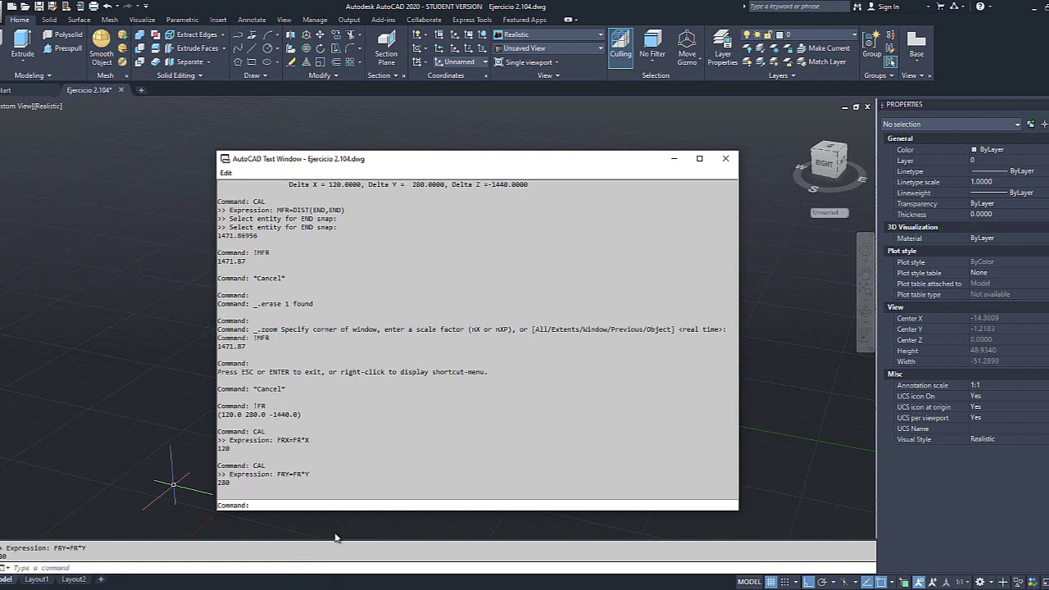
{"action": "left_click_drag", "start_coordinate": [267, 414], "coordinate": [245, 415]}
{"action": "left_click_drag", "start_coordinate": [233, 483], "coordinate": [218, 482]}
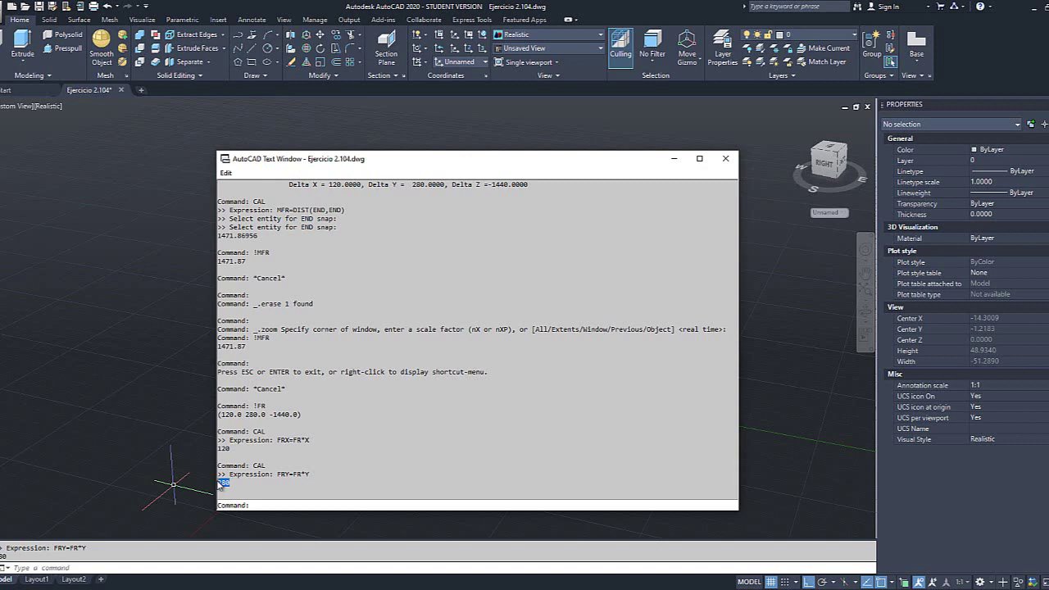
{"action": "key", "text": "ctrl+v"}
{"action": "left_click", "coordinate": [267, 506]}
{"action": "key", "text": "BackSpace"}
{"action": "key", "text": "BackSpace"}
{"action": "key", "text": "Delete"}
{"action": "key", "text": "Delete"}
{"action": "key", "text": "Delete"}
{"action": "key", "text": "BackSpace"}
{"action": "key", "text": "BackSpace"}
{"action": "key", "text": "BackSpace"}
- Compute the resultant's Z component with CAL using the expression FRZ=FR*Z
{"action": "type", "text": "CAL"}
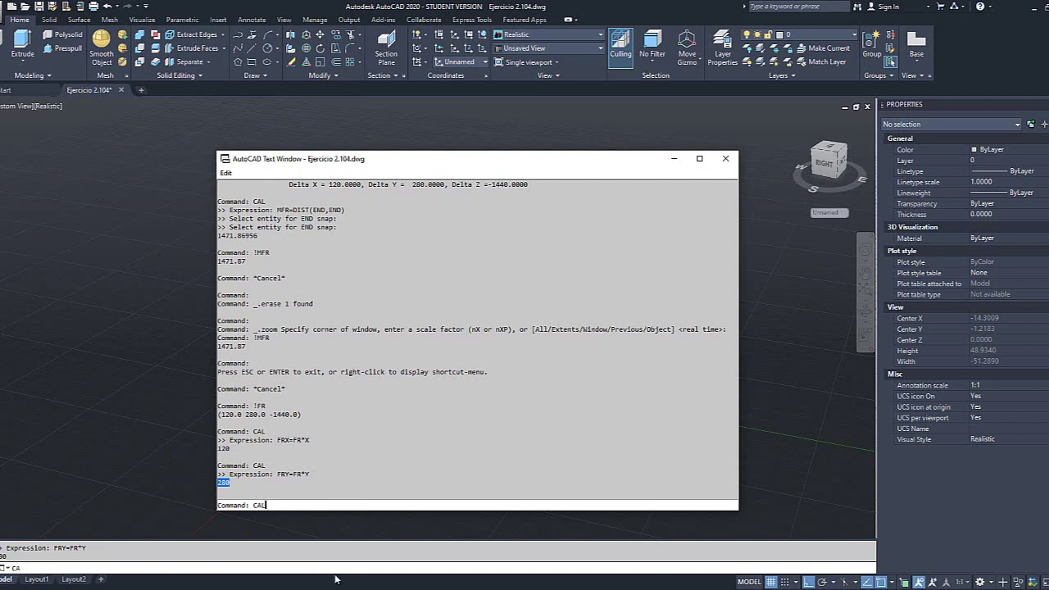
{"action": "key", "text": "Return"}
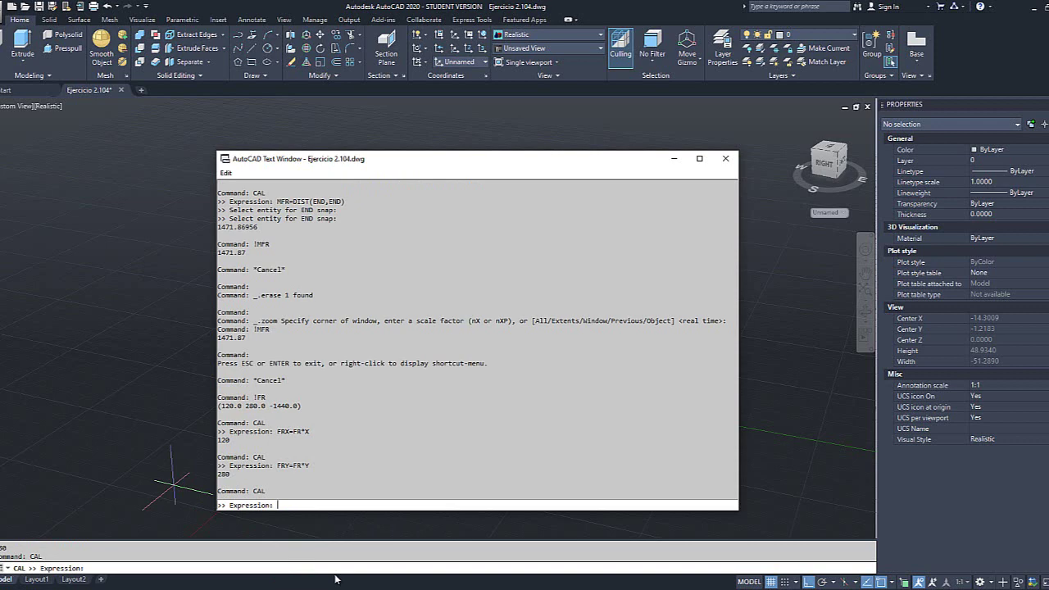
{"action": "key", "text": "ctrl+v"}
{"action": "key", "text": "Right"}
{"action": "key", "text": "Right"}
{"action": "key", "text": "Right"}
{"action": "key", "text": "Right"}
{"action": "key", "text": "Return"}
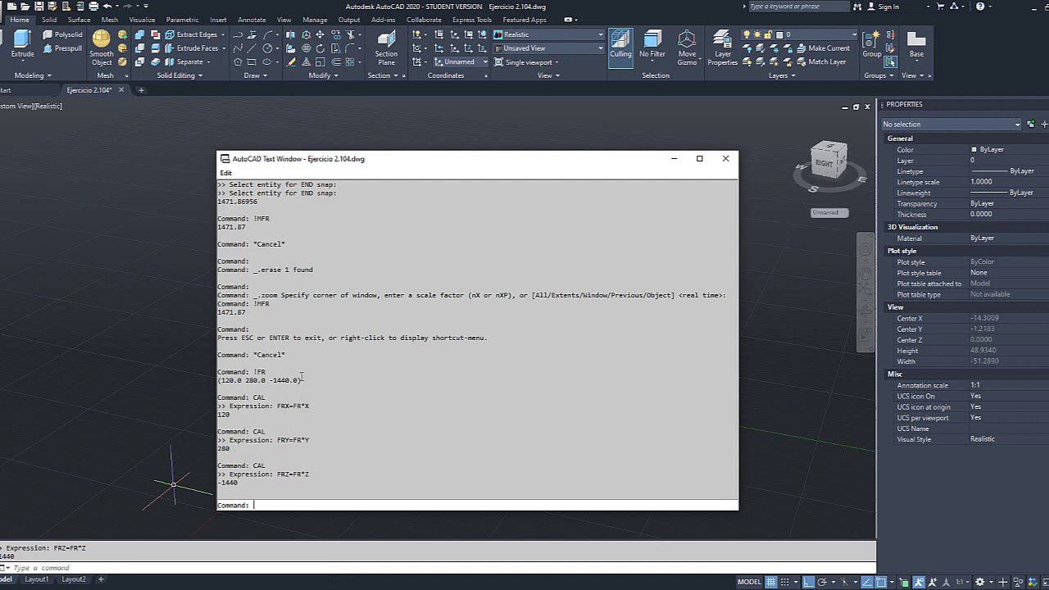
- Review the command history, comparing vector FR and magnitude MFR with the FRX, FRY and FRZ dot-product results
{"action": "left_click_drag", "start_coordinate": [267, 371], "coordinate": [253, 372]}
{"action": "left_click", "coordinate": [268, 375]}
{"action": "left_click_drag", "start_coordinate": [302, 380], "coordinate": [217, 379]}
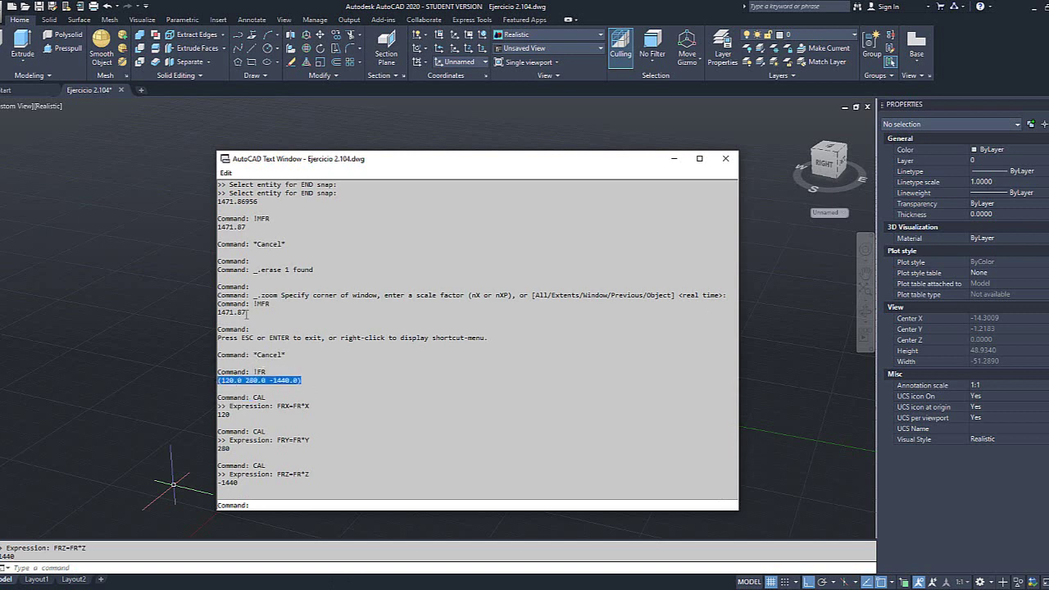
{"action": "left_click_drag", "start_coordinate": [246, 312], "coordinate": [218, 314]}
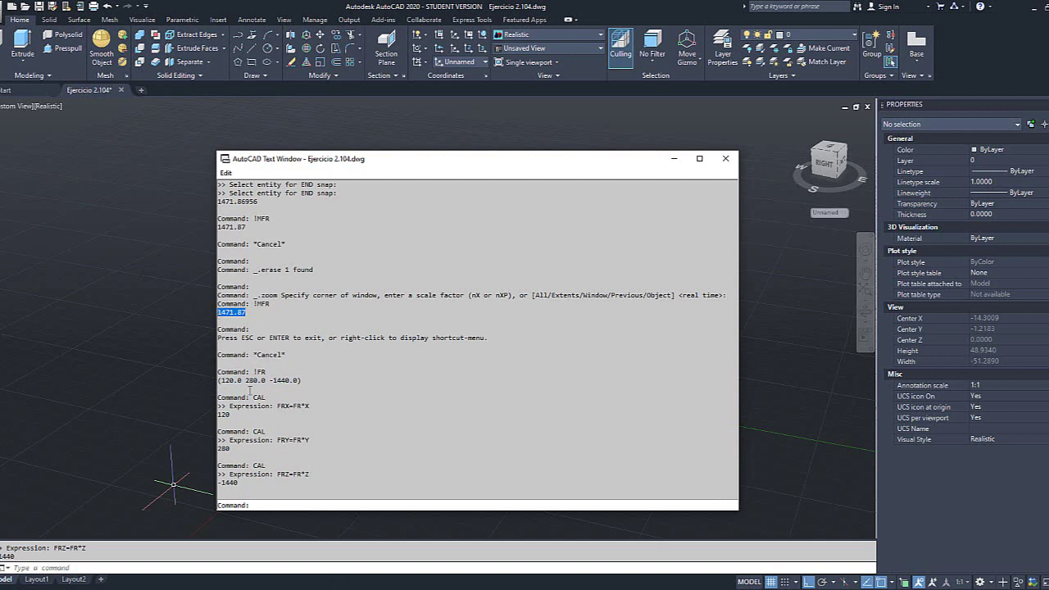
{"action": "left_click_drag", "start_coordinate": [230, 416], "coordinate": [217, 483]}
{"action": "left_click", "coordinate": [230, 449]}
{"action": "left_click", "coordinate": [302, 380]}
{"action": "left_click_drag", "start_coordinate": [302, 380], "coordinate": [217, 380]}
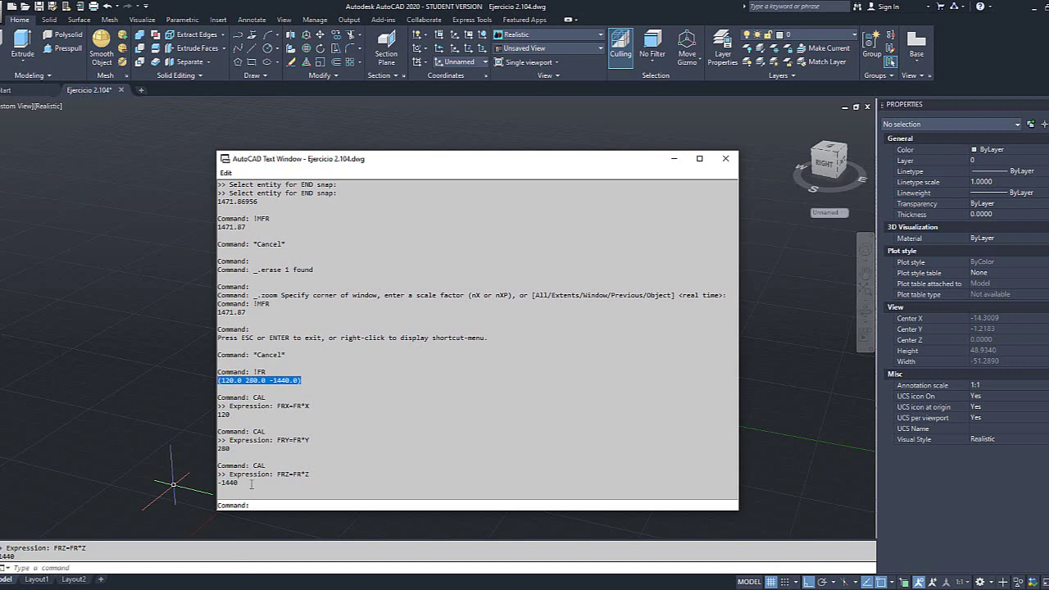
{"action": "left_click_drag", "start_coordinate": [251, 484], "coordinate": [288, 484]}
{"action": "left_click", "coordinate": [269, 481]}
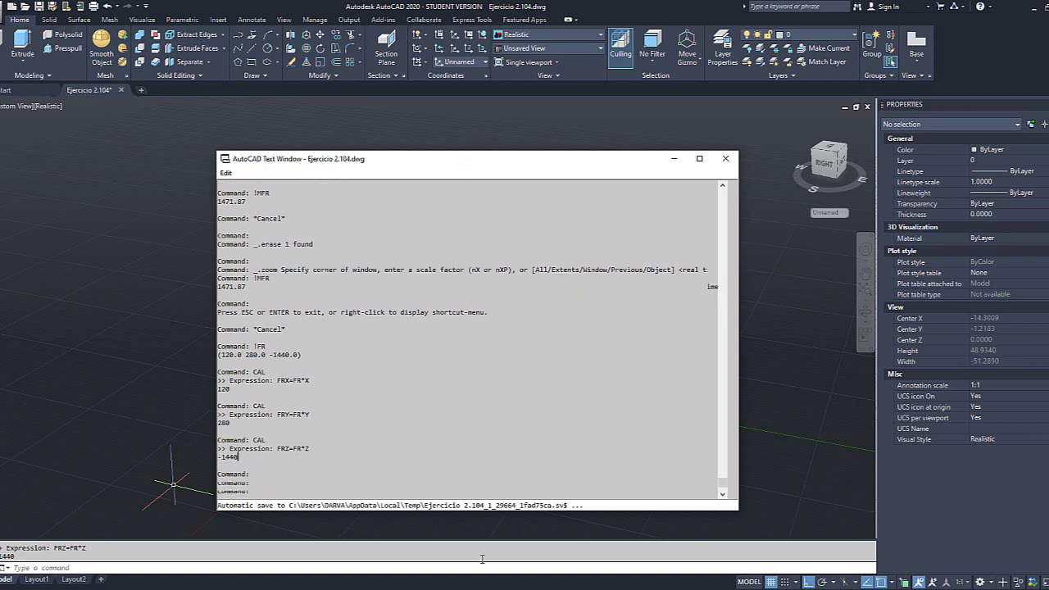
{"action": "key", "text": "F2"}
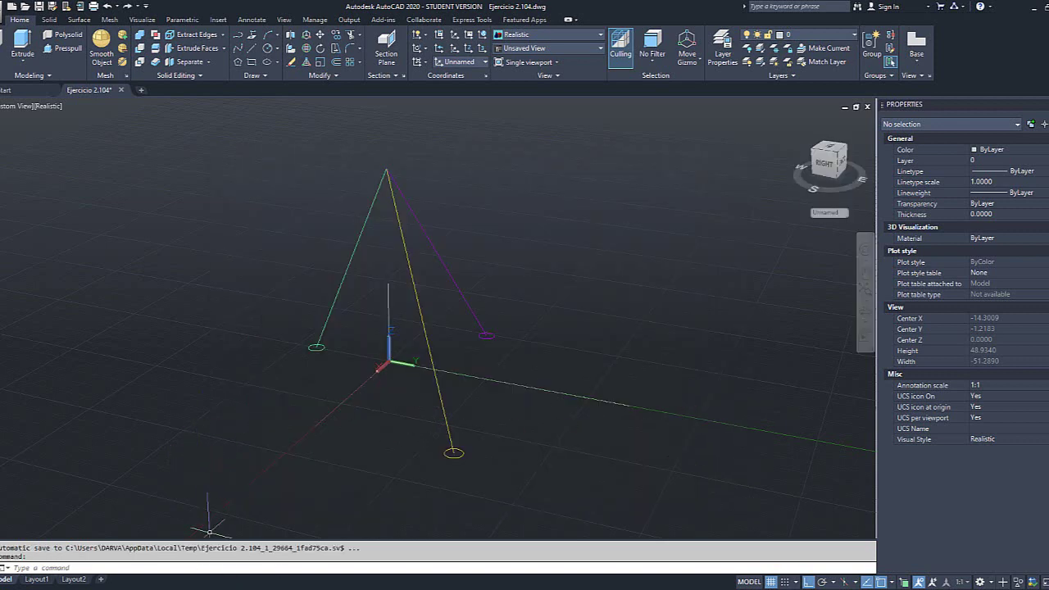
{"action": "left_click", "coordinate": [151, 567]}
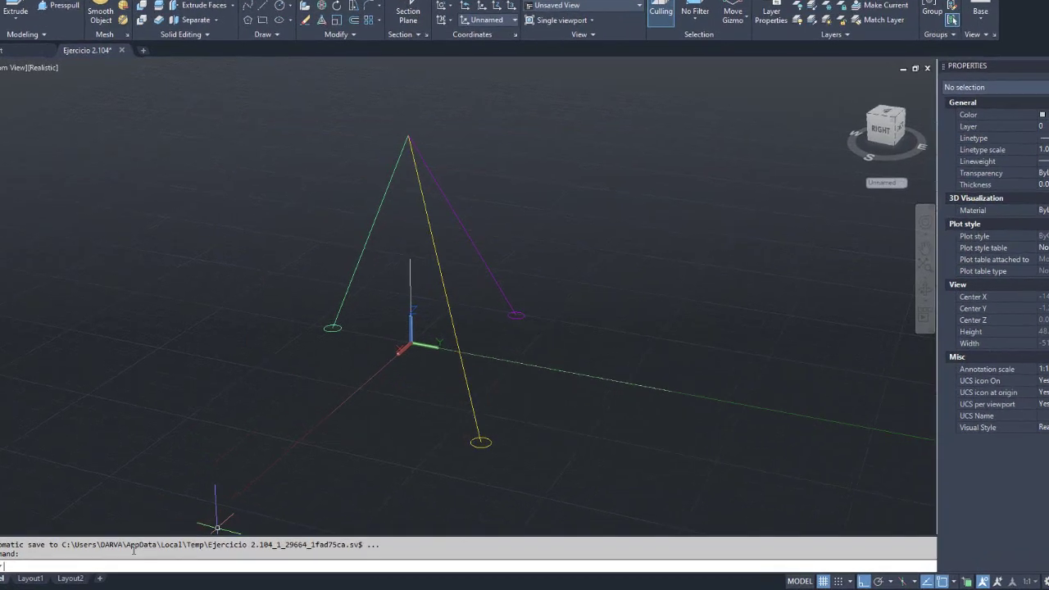
{"action": "key", "text": "F2"}
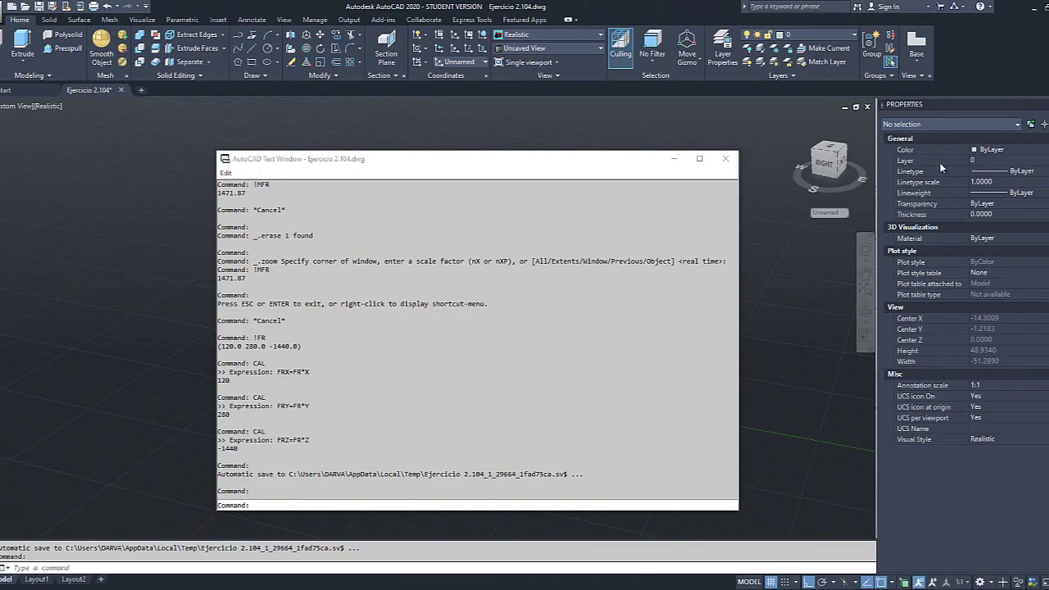
- Switch to Teoría vectores.pdf in Acrobat Reader and examine the direction cosine formula for angle α
{"action": "key", "text": "alt+Tab"}
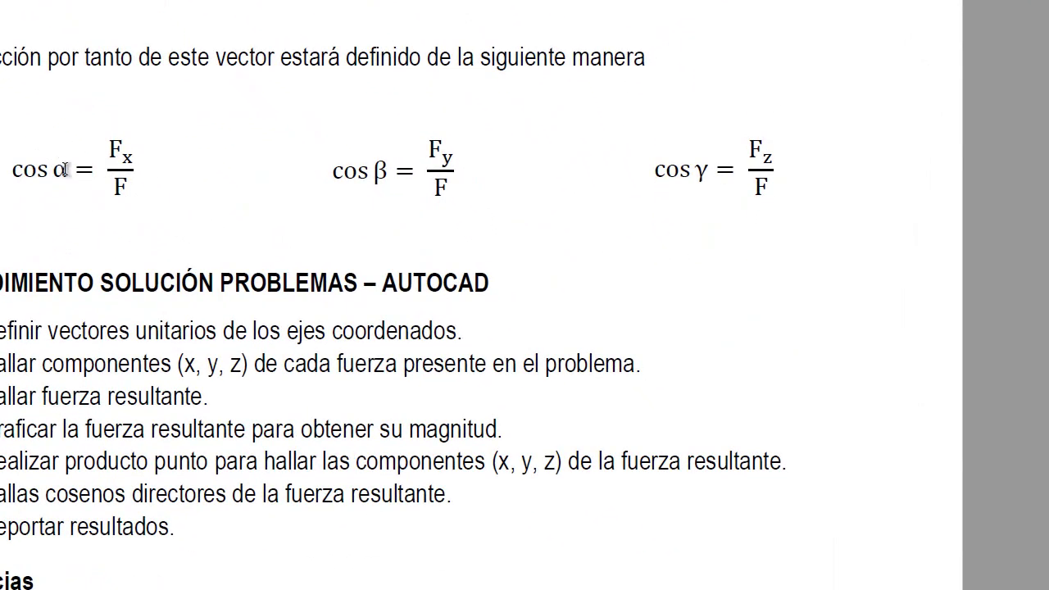
{"action": "double_click", "coordinate": [66, 170]}
{"action": "left_click", "coordinate": [111, 240]}
{"action": "left_click_drag", "start_coordinate": [74, 171], "coordinate": [128, 191]}
{"action": "left_click", "coordinate": [144, 247]}
{"action": "left_click", "coordinate": [122, 152]}
{"action": "left_click_drag", "start_coordinate": [111, 175], "coordinate": [131, 193]}
{"action": "left_click", "coordinate": [146, 277]}
{"action": "left_click_drag", "start_coordinate": [110, 147], "coordinate": [119, 195]}
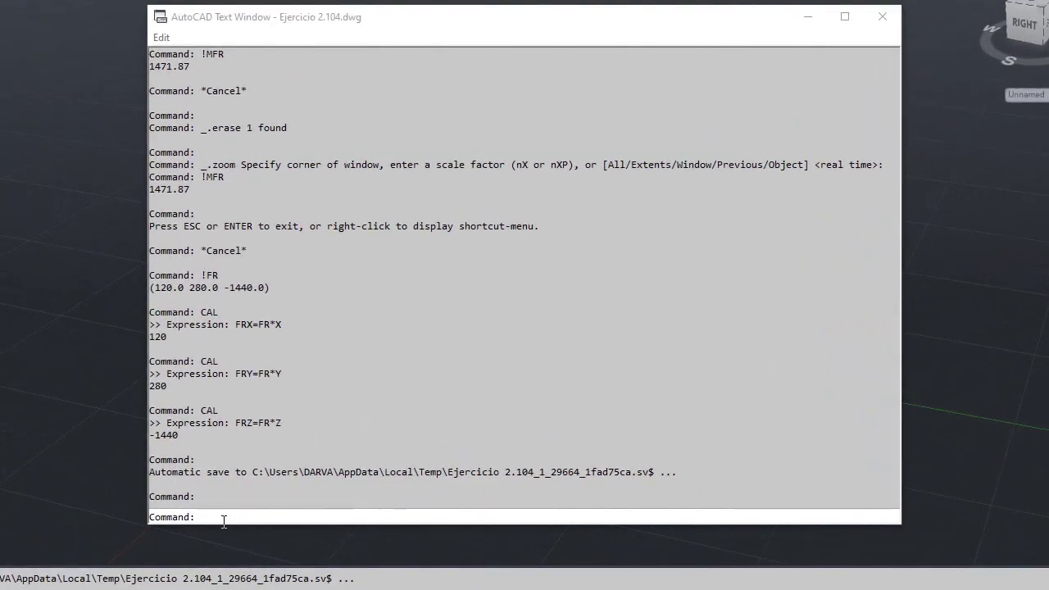
- Return to AutoCAD, start CAL in the text window and enter the expression ALPHA=ACOS(FRX/MFR)
{"action": "type", "text": "AL"}
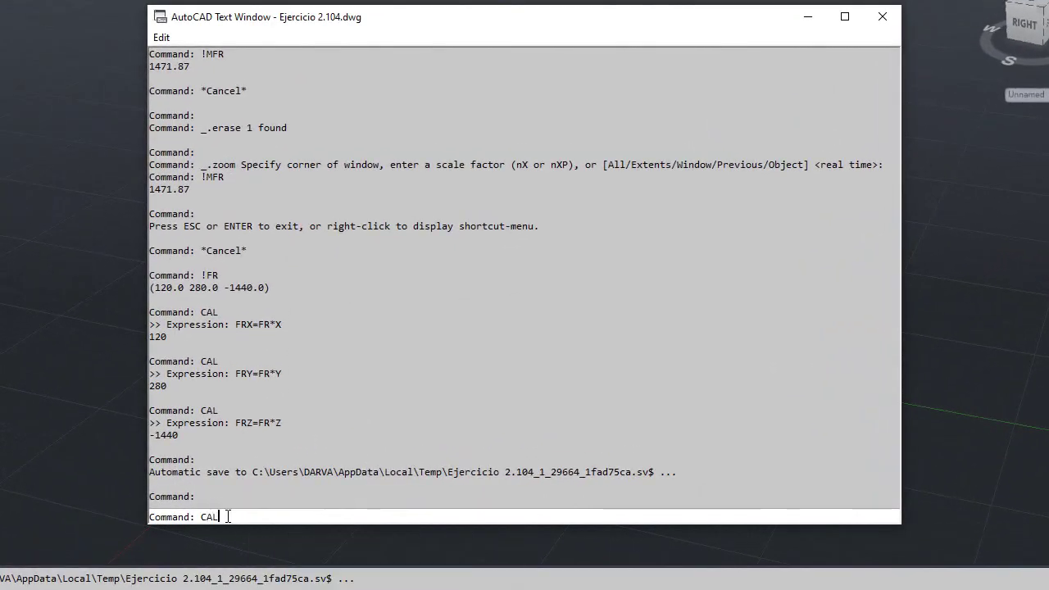
{"action": "key", "text": "Return"}
{"action": "type", "text": "HA"}
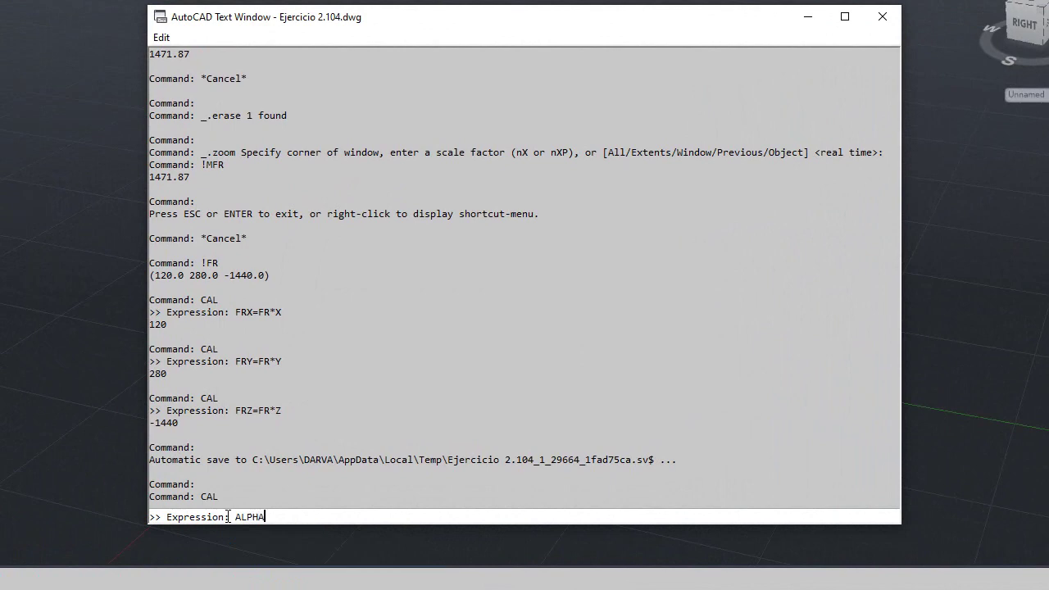
{"action": "type", "text": "=ASEN"}
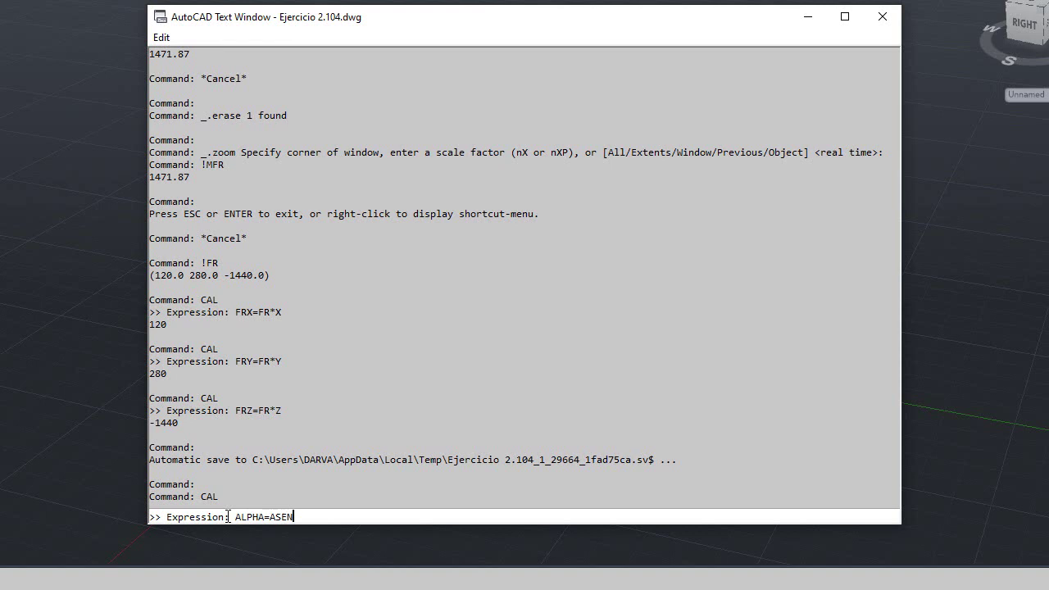
{"action": "key", "text": "BackSpace"}
{"action": "key", "text": "BackSpace"}
{"action": "key", "text": "BackSpace"}
{"action": "type", "text": "COS()"}
{"action": "key", "text": "Left"}
{"action": "type", "text": "FRX/MFR"}
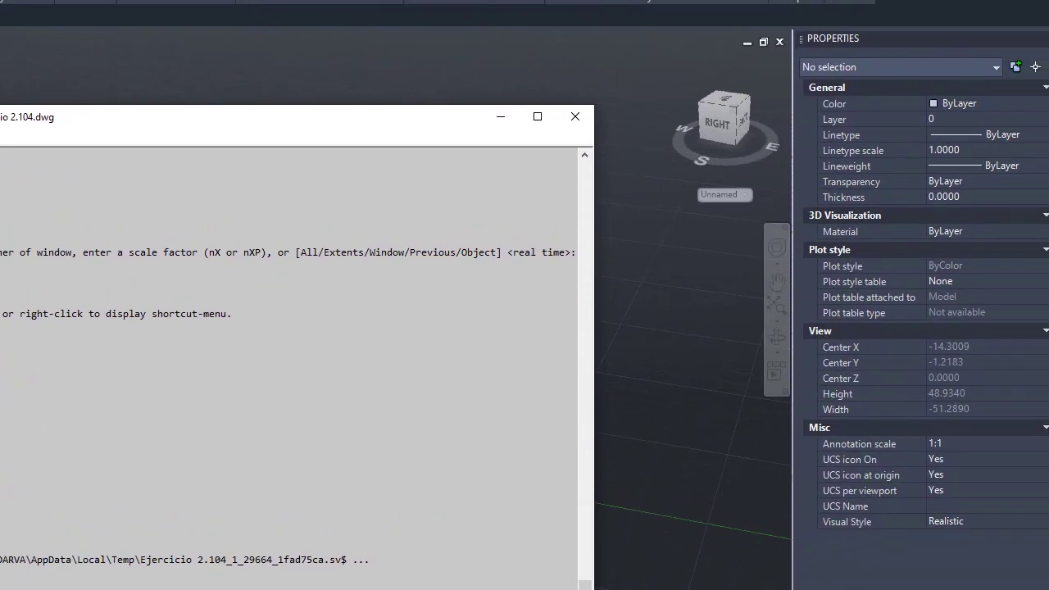
- Place the Teoría vectores.pdf window beside the AutoCAD text window and examine the Fx and F terms of the cos α formula
{"action": "left_click_drag", "start_coordinate": [1025, 27], "coordinate": [880, 36]}
{"action": "scroll", "coordinate": [910, 500], "scroll_direction": "down", "scroll_amount": 2}
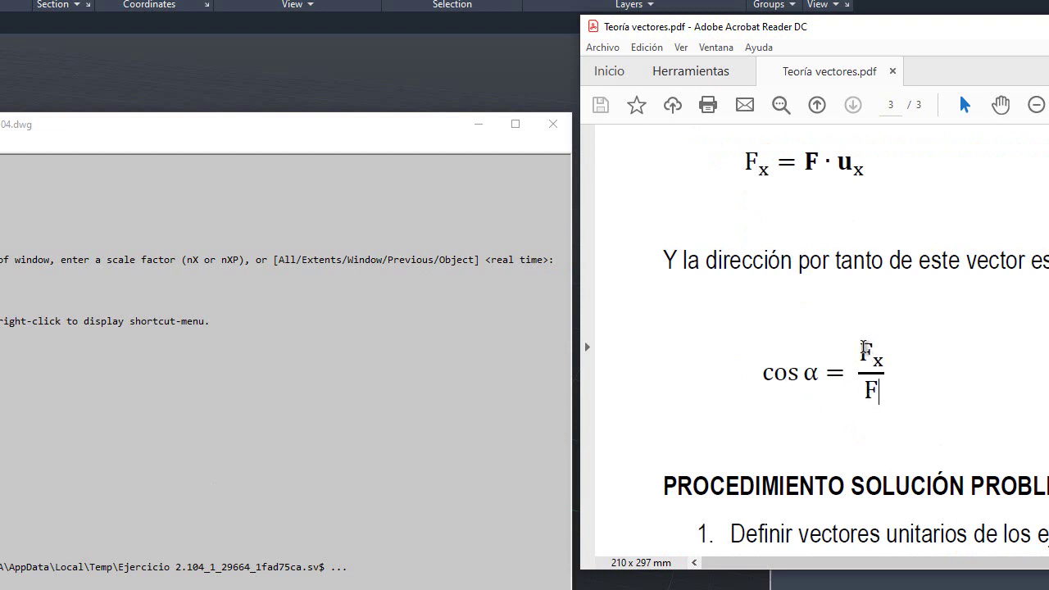
{"action": "left_click_drag", "start_coordinate": [862, 349], "coordinate": [880, 360]}
{"action": "double_click", "coordinate": [874, 389]}
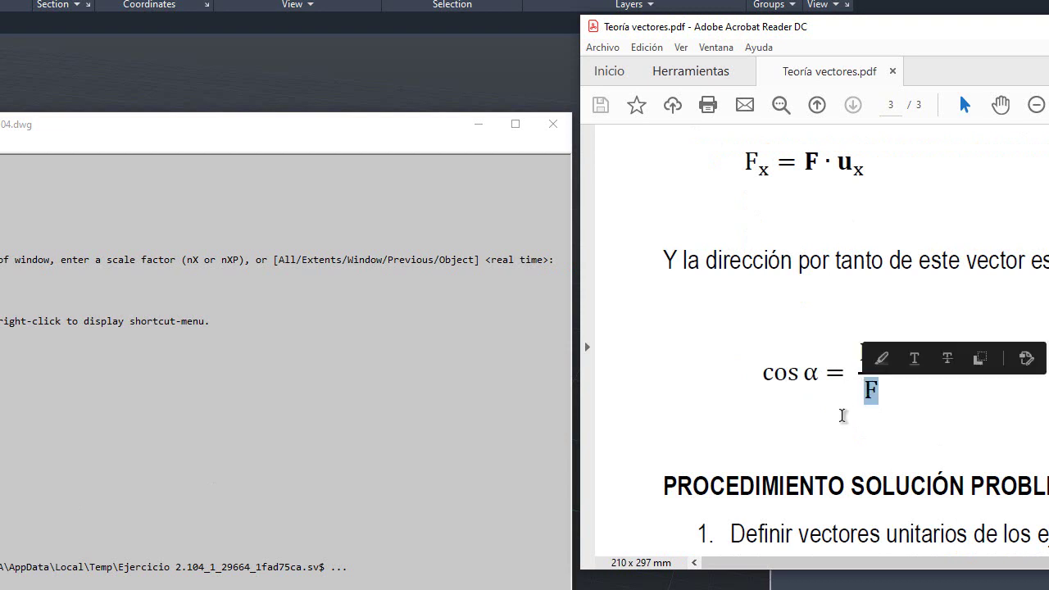
{"action": "left_click", "coordinate": [878, 389]}
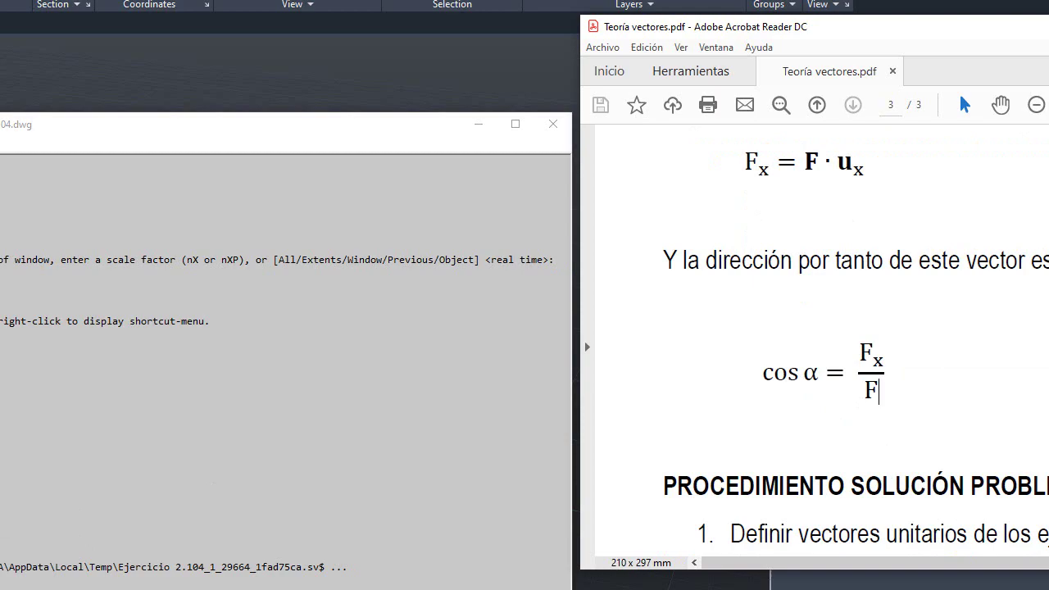
{"action": "left_click", "coordinate": [111, 554]}
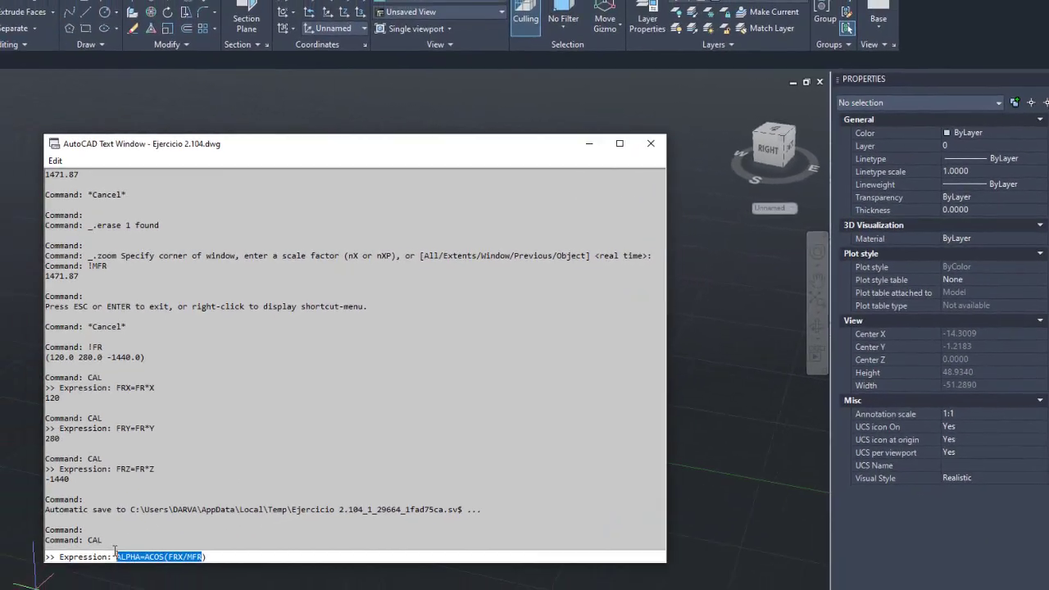
{"action": "key", "text": "F2"}
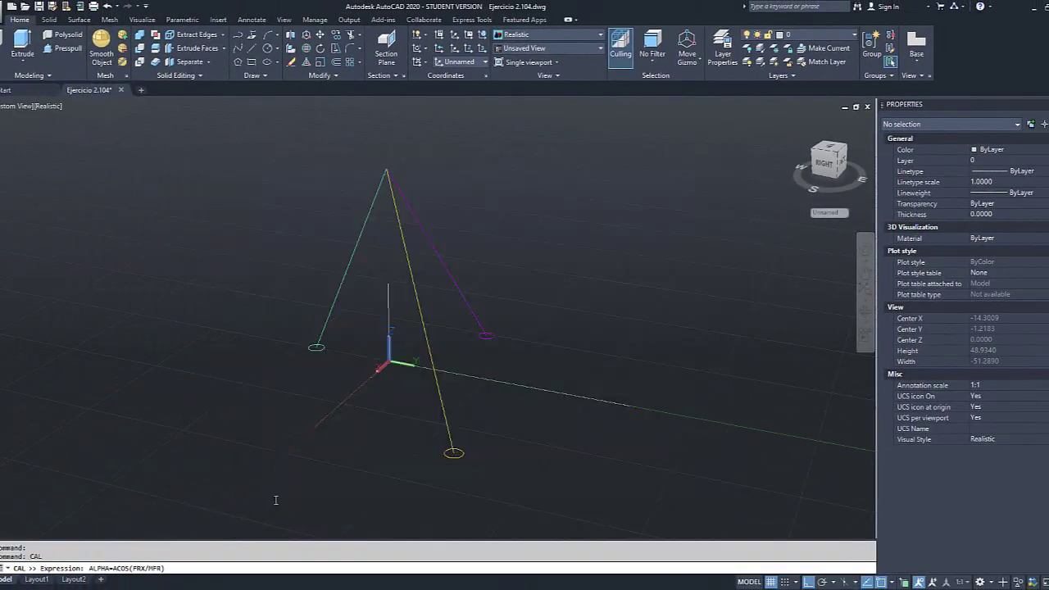
{"action": "key", "text": "ctrl+c"}
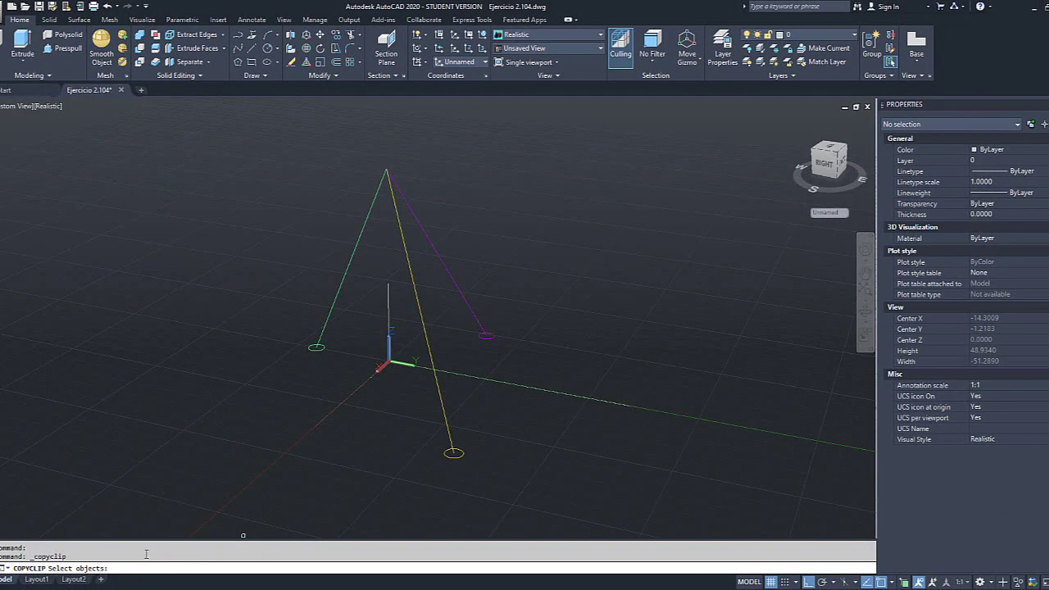
{"action": "key", "text": "Escape"}
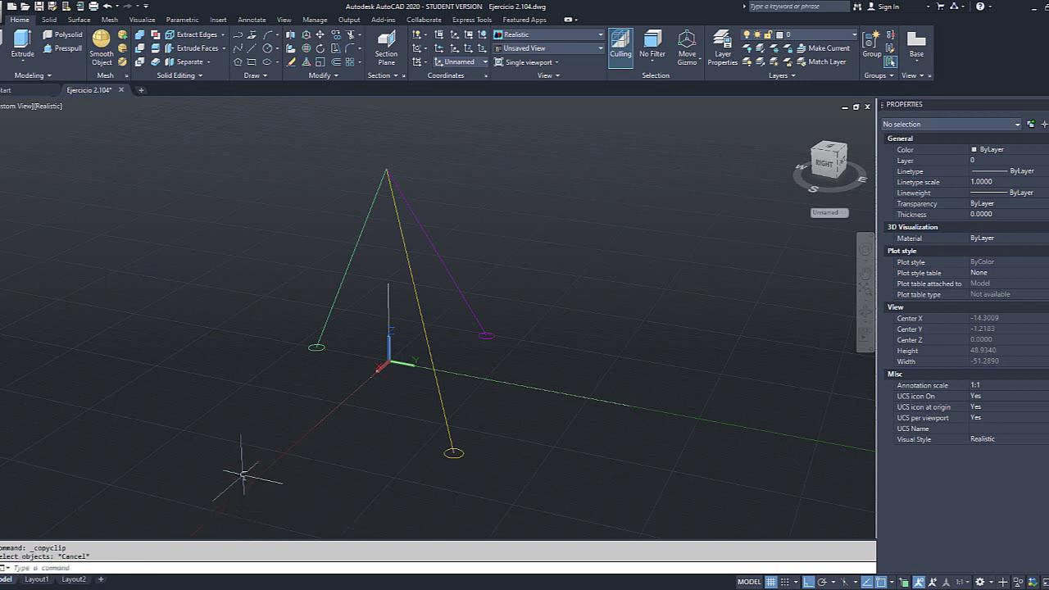
{"action": "left_click", "coordinate": [122, 565]}
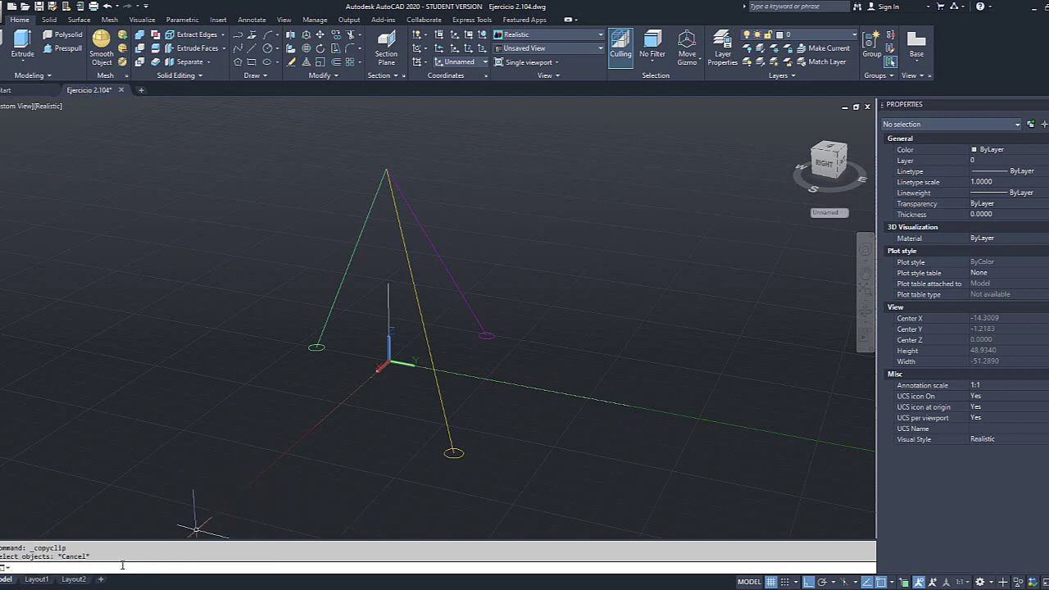
- Copy the expression ALPHA=ACOS(FRX/MFR) from the command history and query the stored variable ALPHA
{"action": "key", "text": "ctrl+F2"}
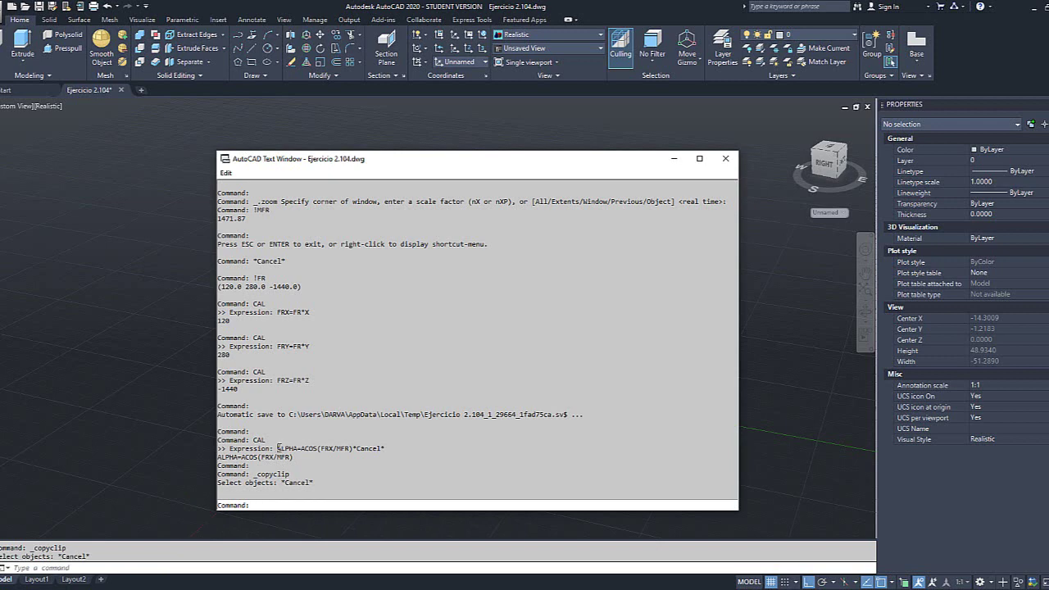
{"action": "left_click_drag", "start_coordinate": [279, 449], "coordinate": [353, 448]}
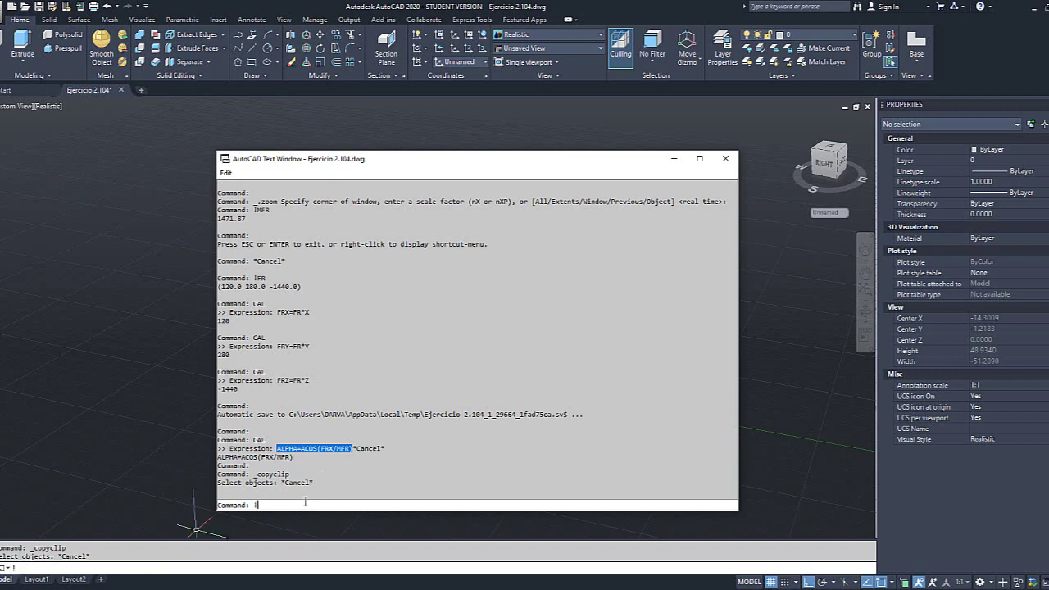
{"action": "type", "text": "!ALPHA"}
{"action": "key", "text": "Return"}
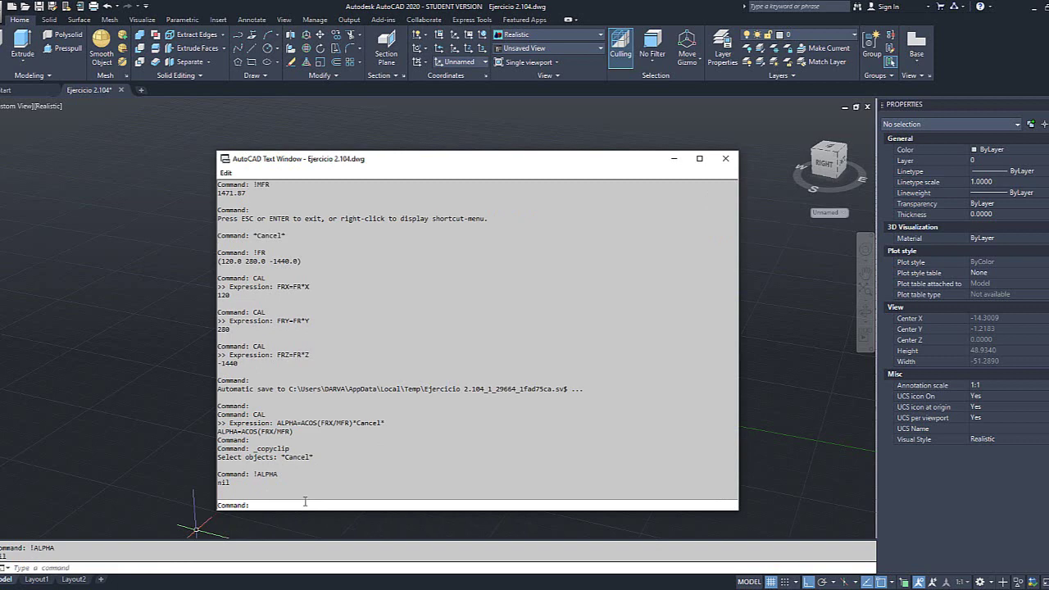
- Evaluate the pasted expression ALPHA=ACOS(FRX/MFR) with CAL
{"action": "type", "text": "CAL"}
{"action": "key", "text": "Return"}
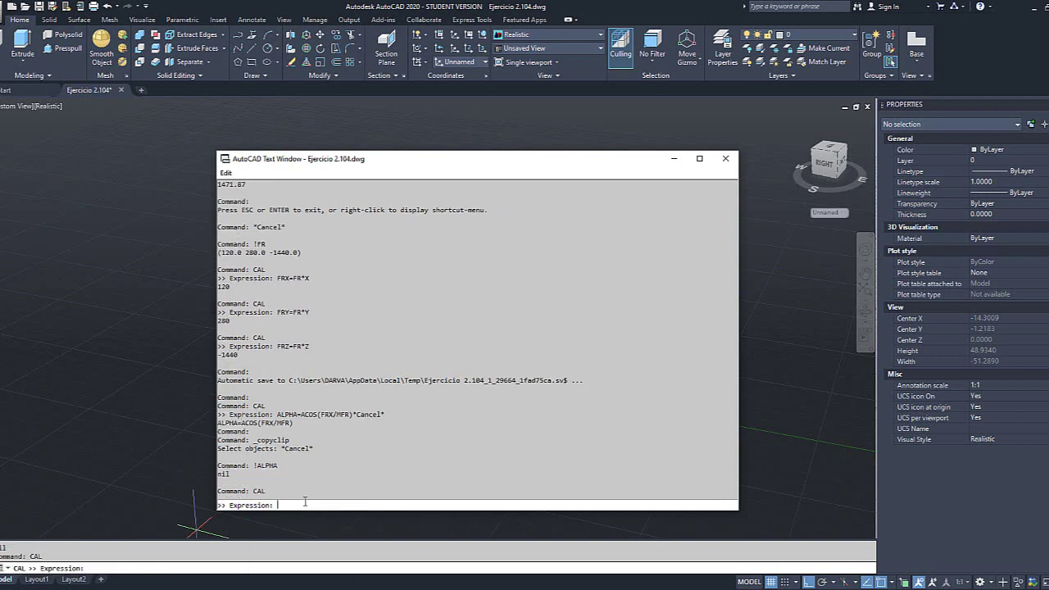
{"action": "key", "text": "ctrl+v"}
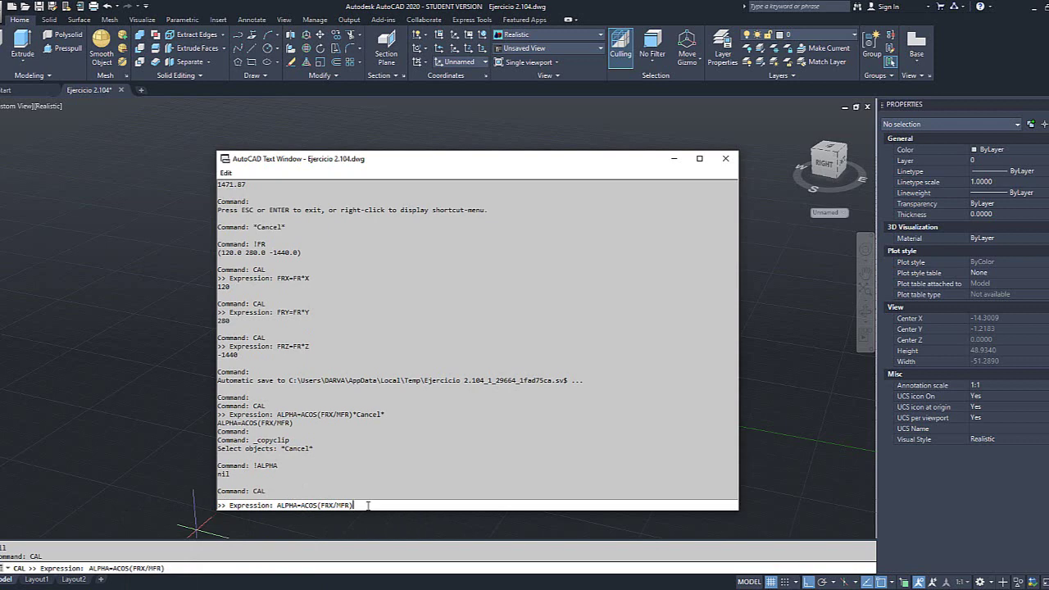
{"action": "key", "text": "Return"}
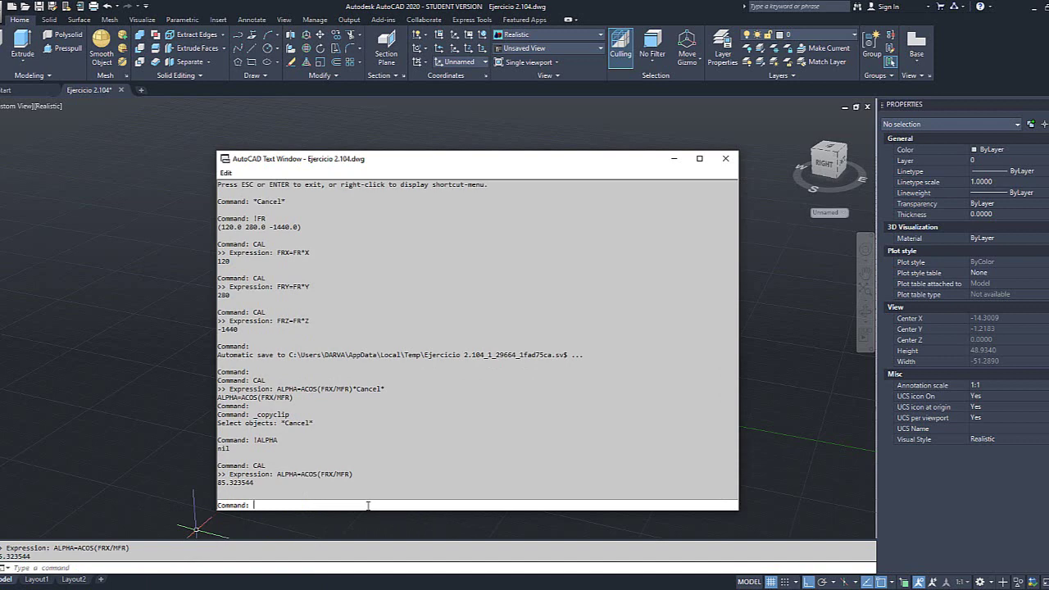
- Switch to Teoría vectores.pdf in Acrobat Reader and examine the three direction cosine formulas and the Cartesian vector direction diagram
{"action": "key", "text": "alt+Tab"}
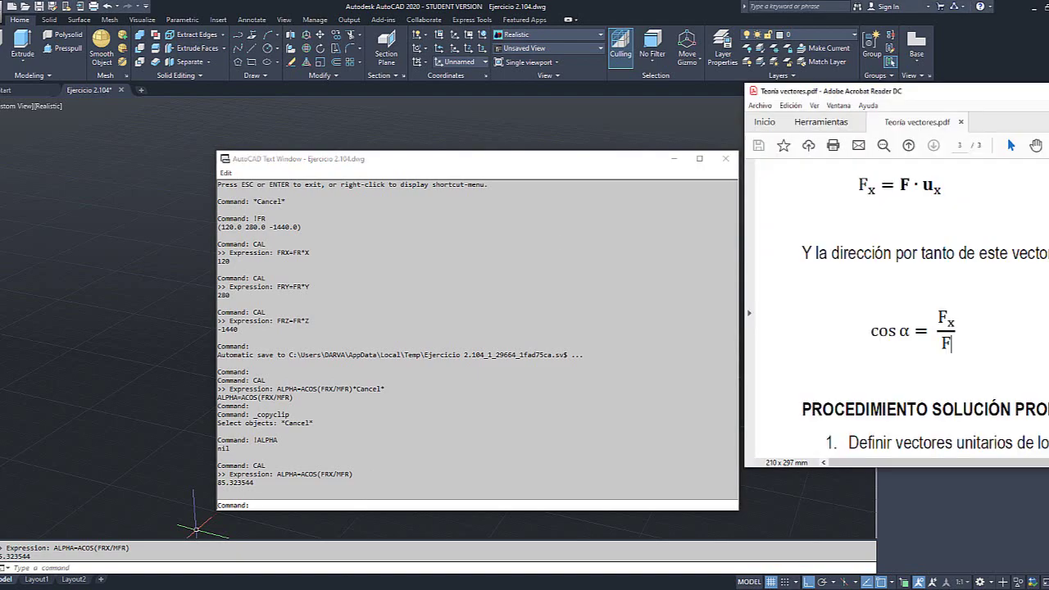
{"action": "left_click_drag", "start_coordinate": [906, 91], "coordinate": [286, 2]}
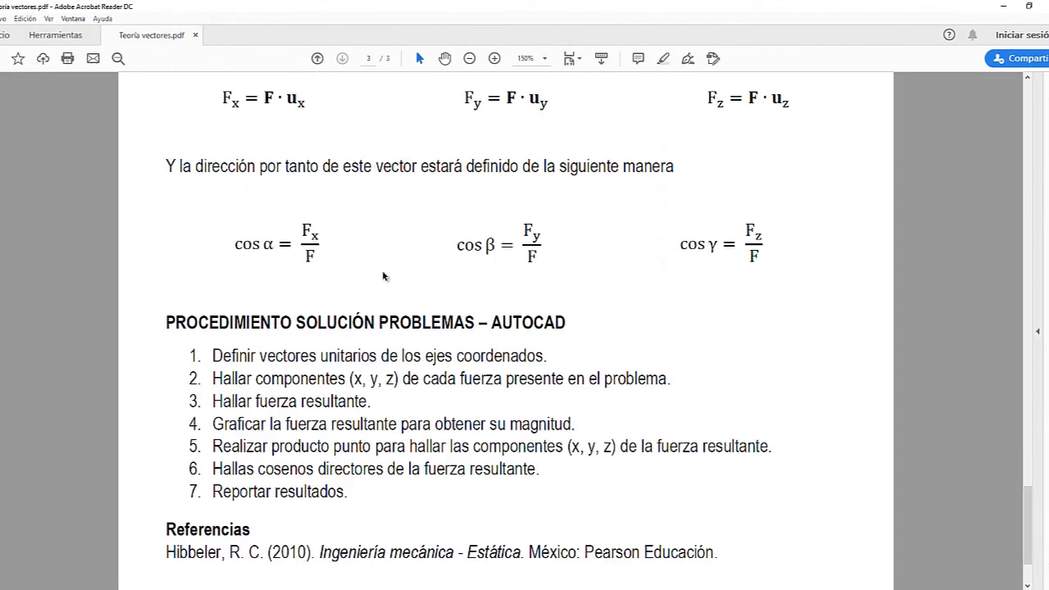
{"action": "left_click", "coordinate": [399, 305]}
{"action": "scroll", "coordinate": [399, 305], "scroll_direction": "up", "scroll_amount": 10}
{"action": "scroll", "coordinate": [399, 305], "scroll_direction": "up", "scroll_amount": 10}
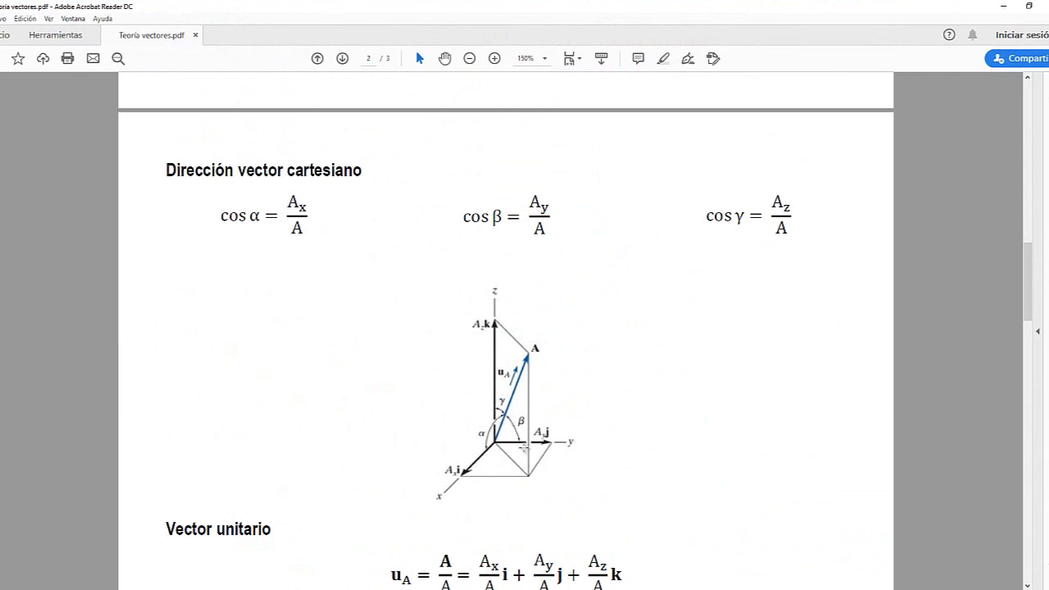
{"action": "scroll", "coordinate": [496, 452], "scroll_direction": "down", "scroll_amount": 5}
{"action": "scroll", "coordinate": [490, 304], "scroll_direction": "up", "scroll_amount": 3}
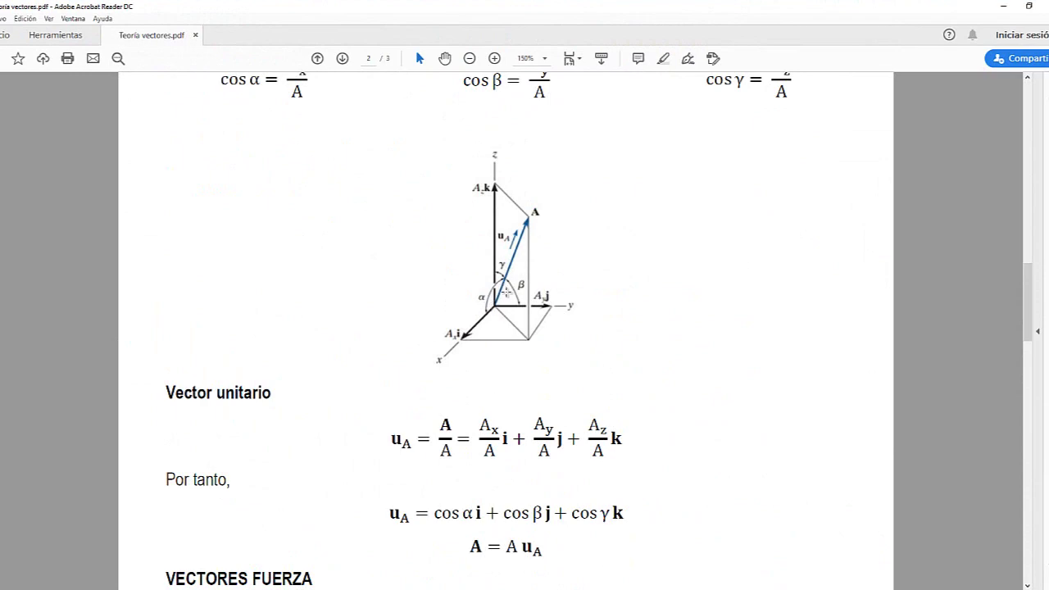
{"action": "scroll", "coordinate": [510, 294], "scroll_direction": "down", "scroll_amount": 15}
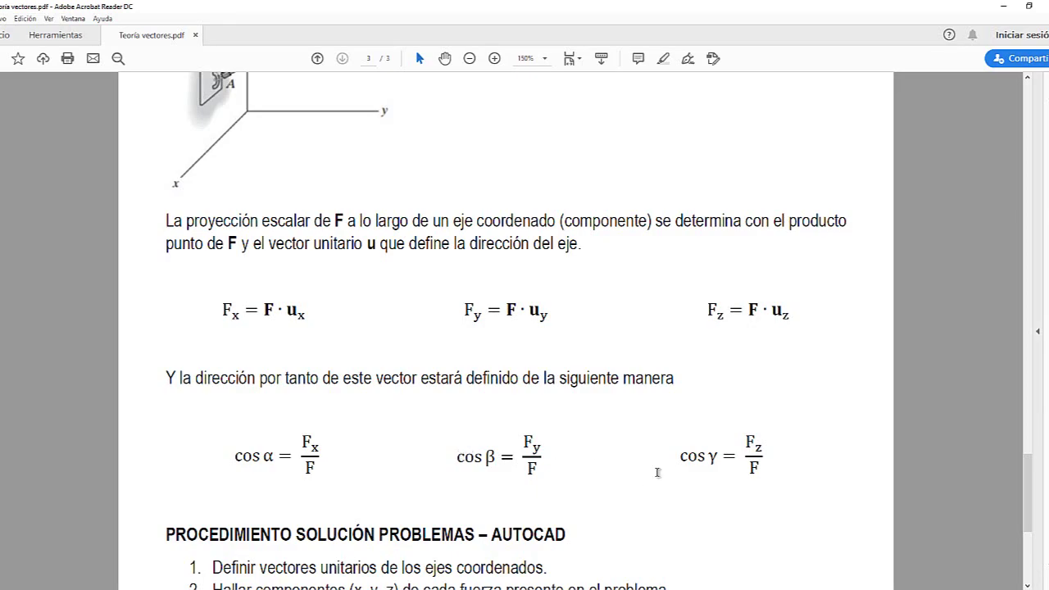
{"action": "left_click", "coordinate": [1002, 8]}
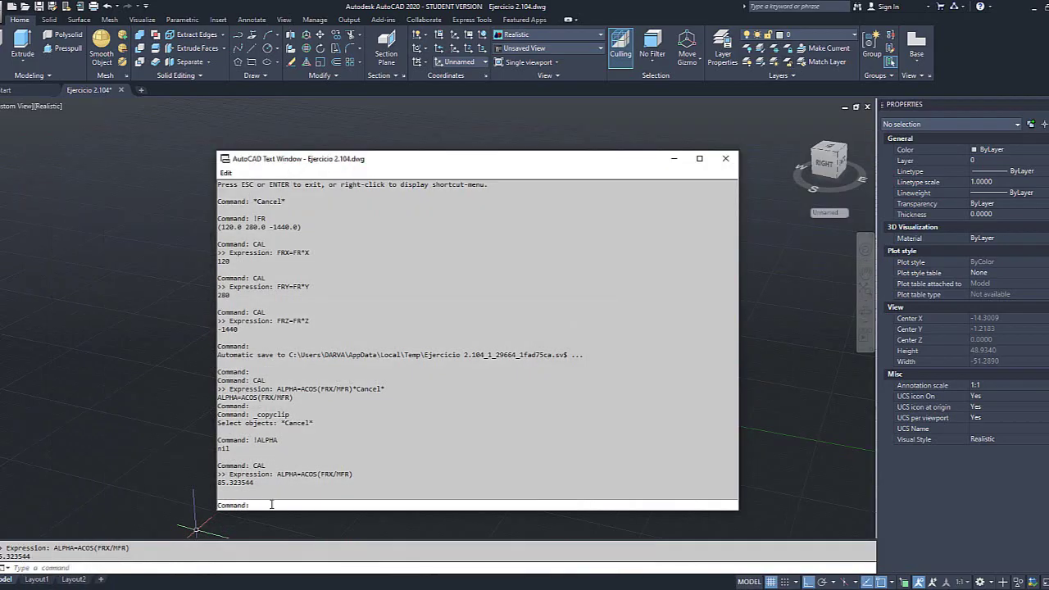
- Return to AutoCAD and evaluate BETA=ACOS(FRY/MFR) with CAL, checking the cos β formula in Teoría vectores.pdf
{"action": "type", "text": "CAL"}
{"action": "key", "text": "Return"}
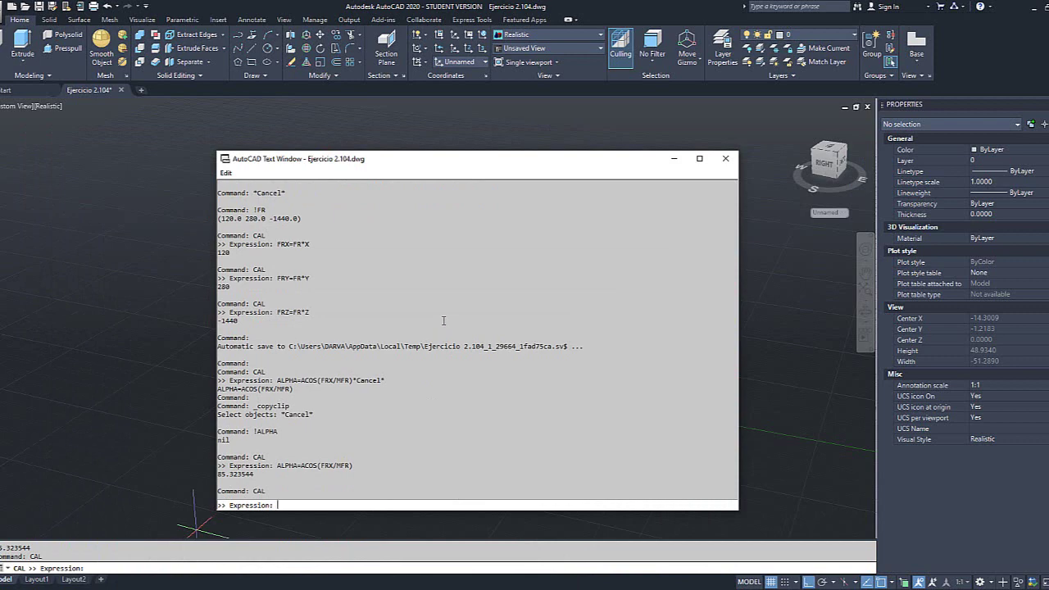
{"action": "key", "text": "ctrl+v"}
{"action": "left_click_drag", "start_coordinate": [297, 506], "coordinate": [277, 504]}
{"action": "type", "text": "BETA"}
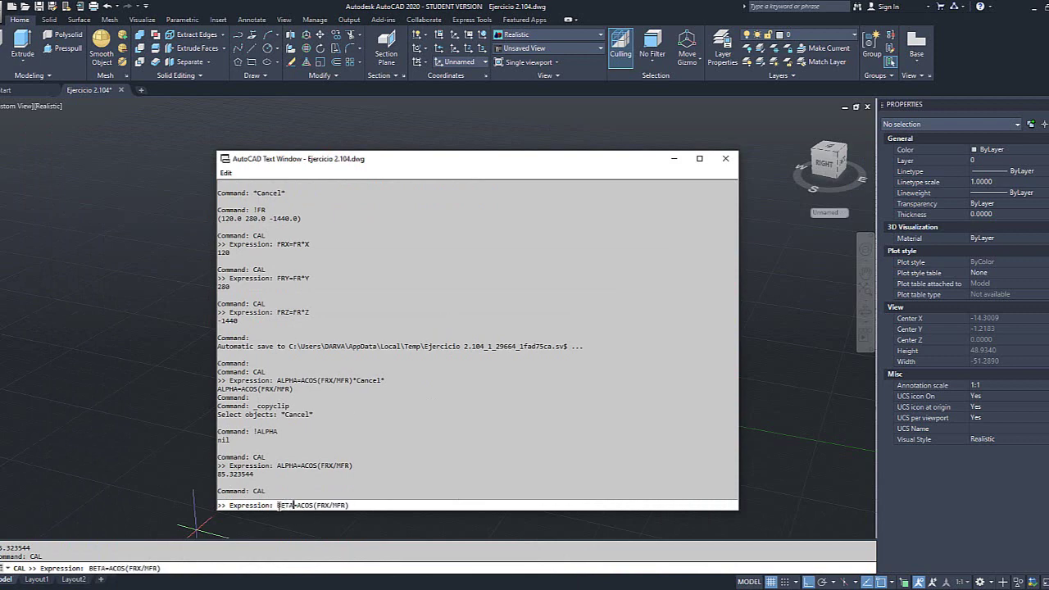
{"action": "left_click", "coordinate": [329, 506]}
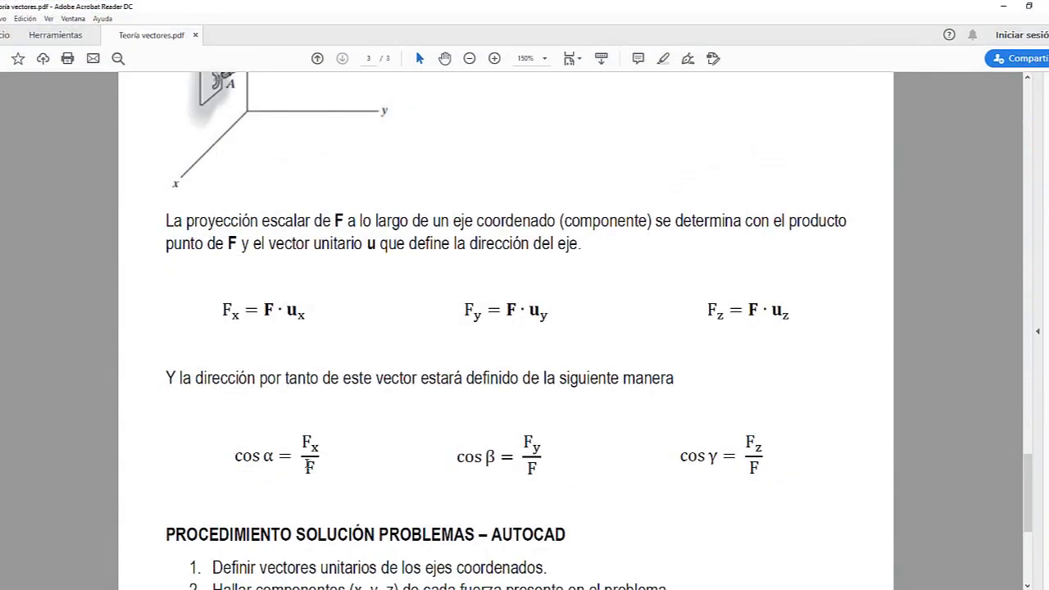
{"action": "left_click_drag", "start_coordinate": [308, 465], "coordinate": [547, 471]}
{"action": "left_click", "coordinate": [549, 474]}
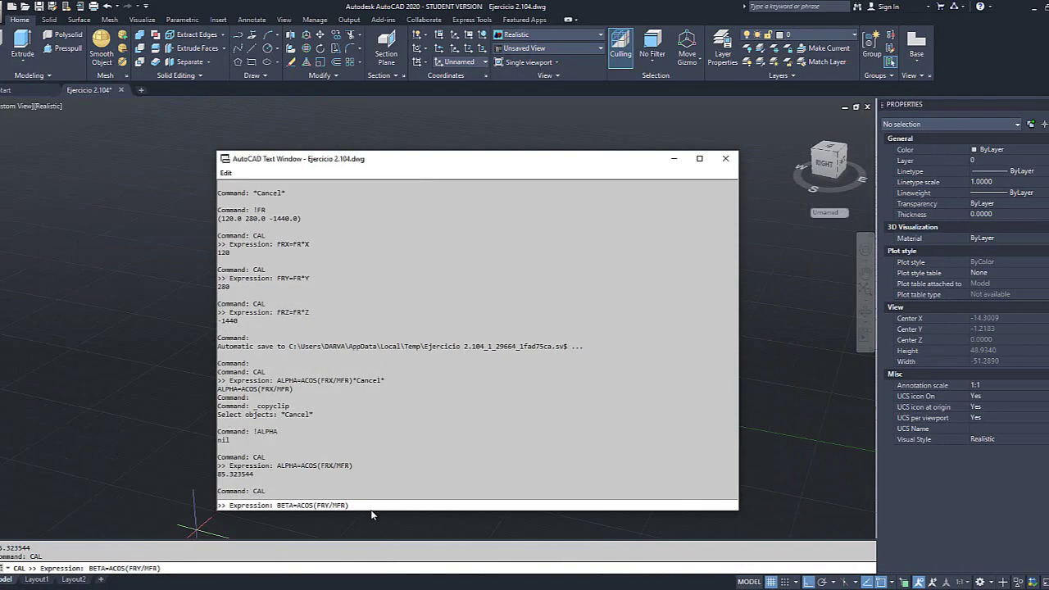
{"action": "key", "text": "Return"}
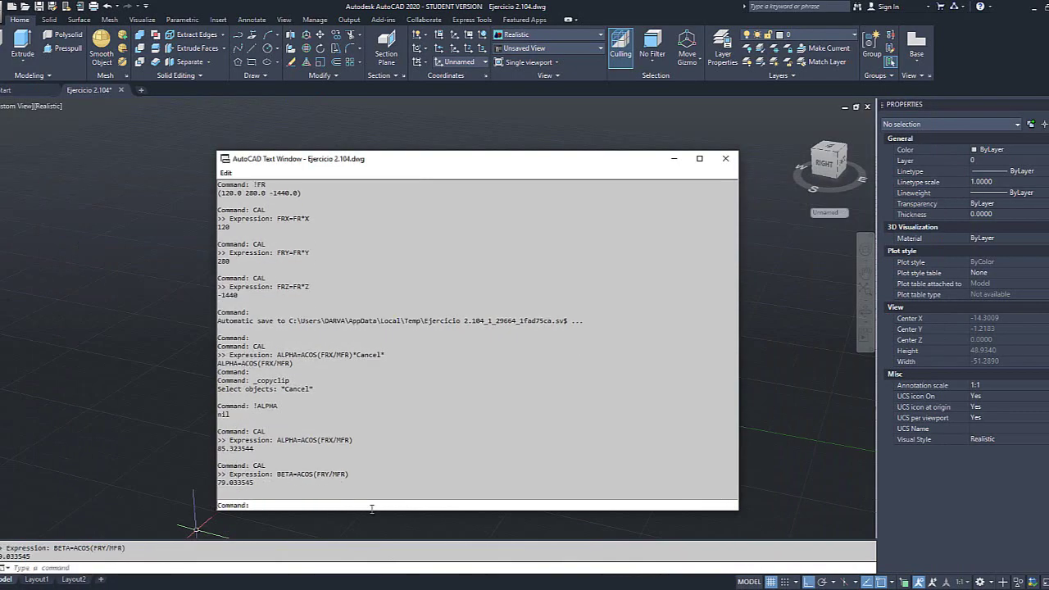
- Evaluate GAMMA=ACOS(FRZ/MFR) with CAL by adapting the copied ALPHA expression
{"action": "type", "text": "CAL"}
{"action": "key", "text": "Return"}
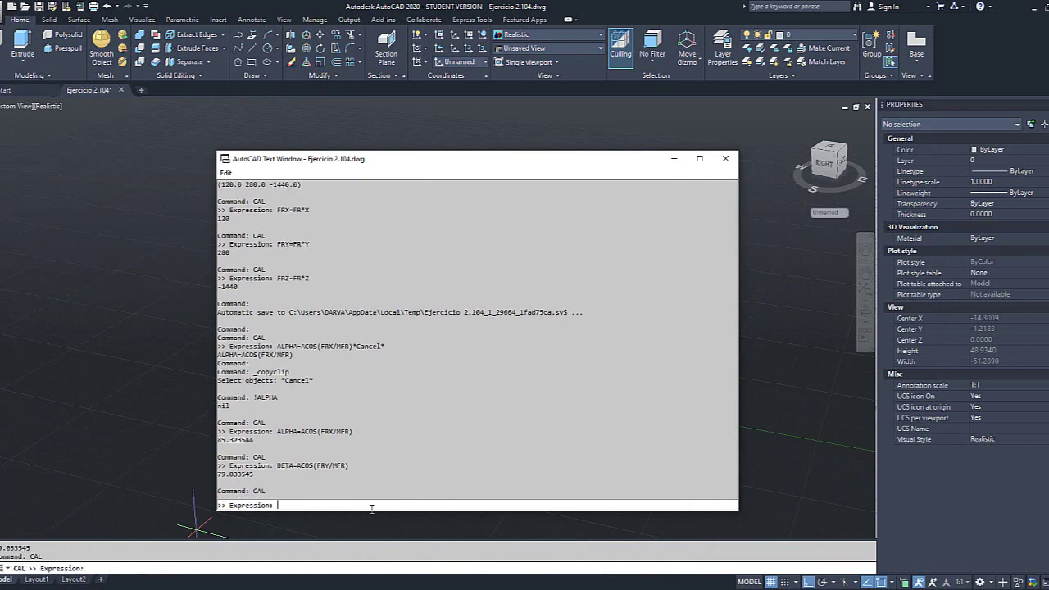
{"action": "type", "text": "GAMMA"}
{"action": "key", "text": "ctrl+v"}
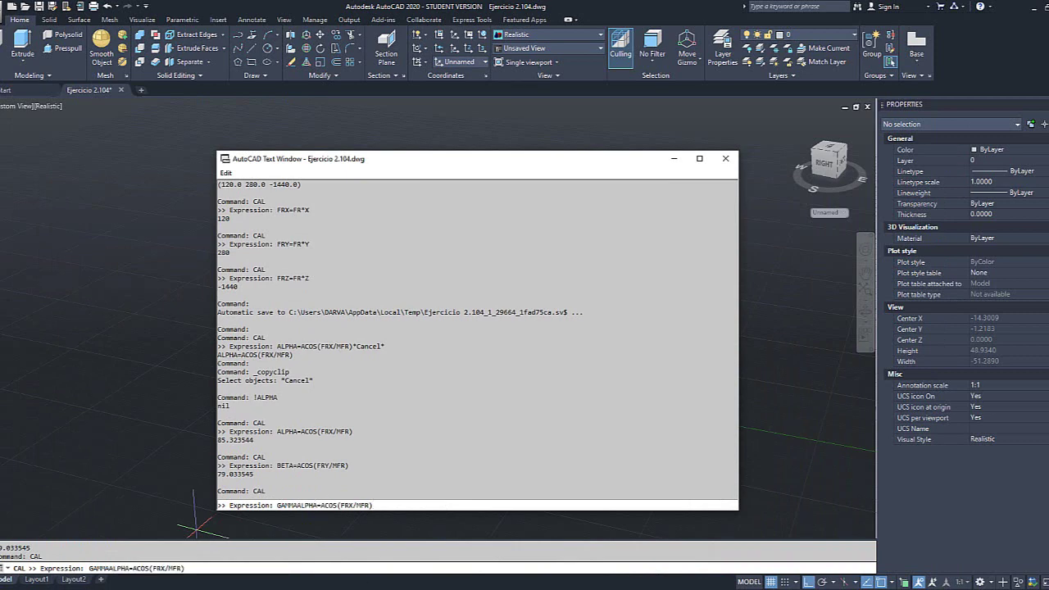
{"action": "left_click", "coordinate": [310, 506]}
{"action": "key", "text": "Delete"}
{"action": "key", "text": "Delete"}
{"action": "key", "text": "BackSpace"}
{"action": "key", "text": "BackSpace"}
{"action": "key", "text": "BackSpace"}
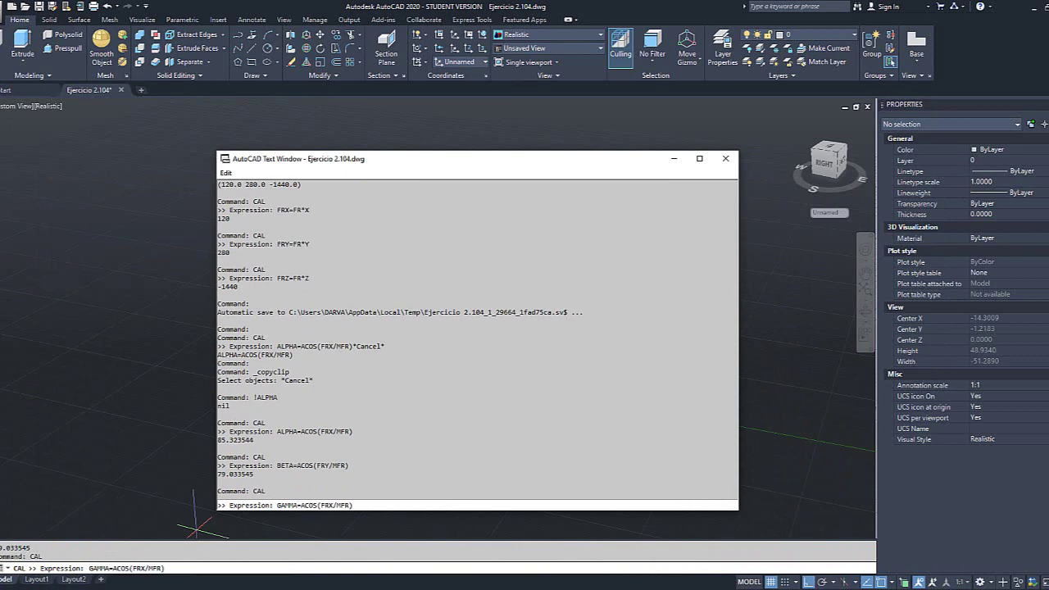
{"action": "double_click", "coordinate": [334, 505]}
{"action": "key", "text": "BackSpace"}
{"action": "type", "text": "Z"}
{"action": "key", "text": "Return"}
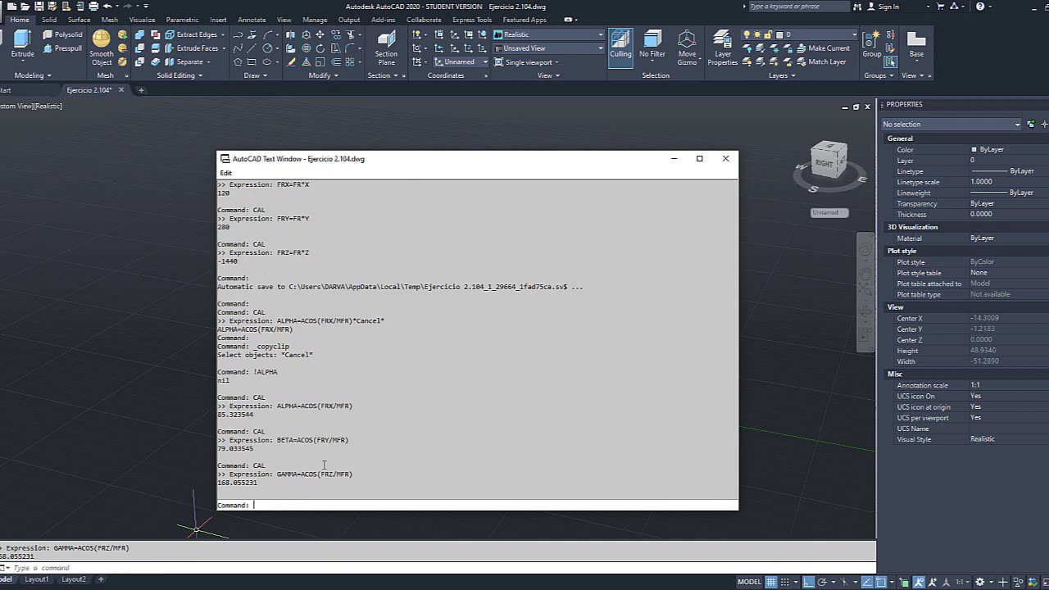
- Switch to Teoría vectores.pdf and examine how α, β and γ are measured from the axes in the Cartesian vector diagram
{"action": "left_click", "coordinate": [210, 588]}
{"action": "scroll", "coordinate": [469, 368], "scroll_direction": "up", "scroll_amount": 15}
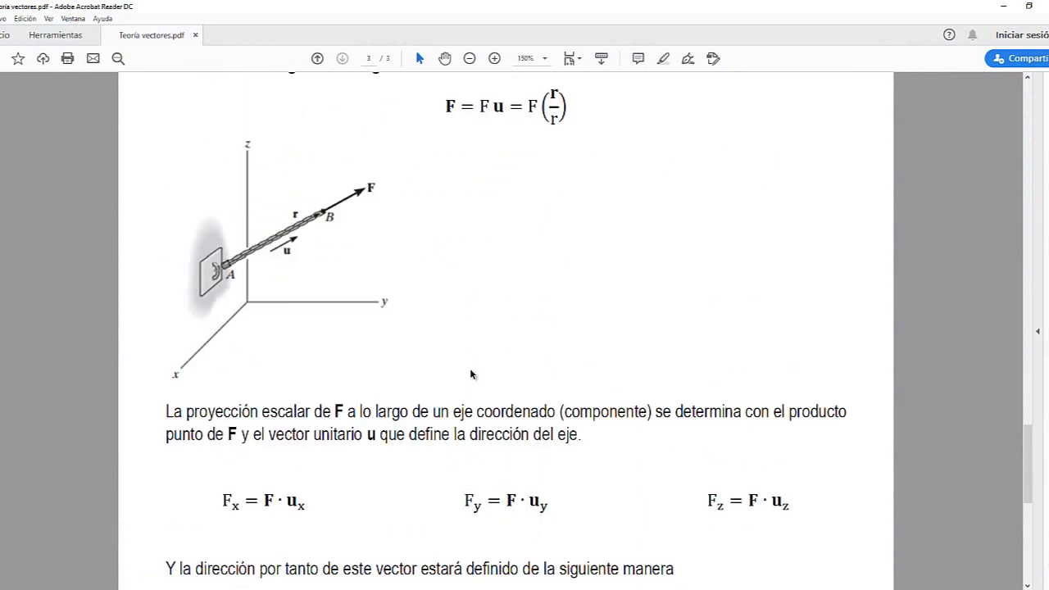
{"action": "scroll", "coordinate": [471, 376], "scroll_direction": "up", "scroll_amount": 14}
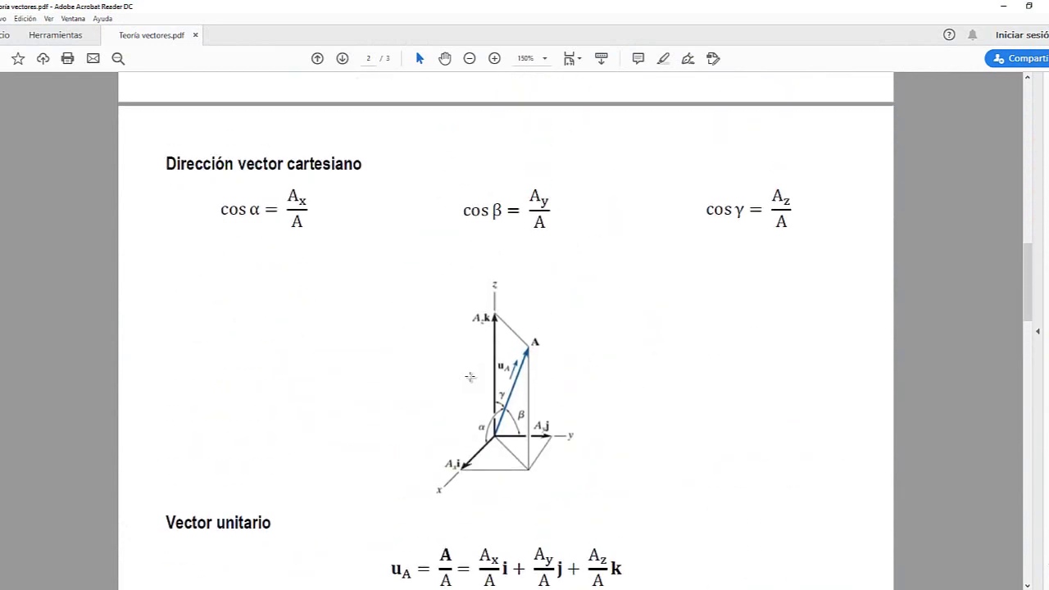
{"action": "scroll", "coordinate": [501, 432], "scroll_direction": "down", "scroll_amount": 3}
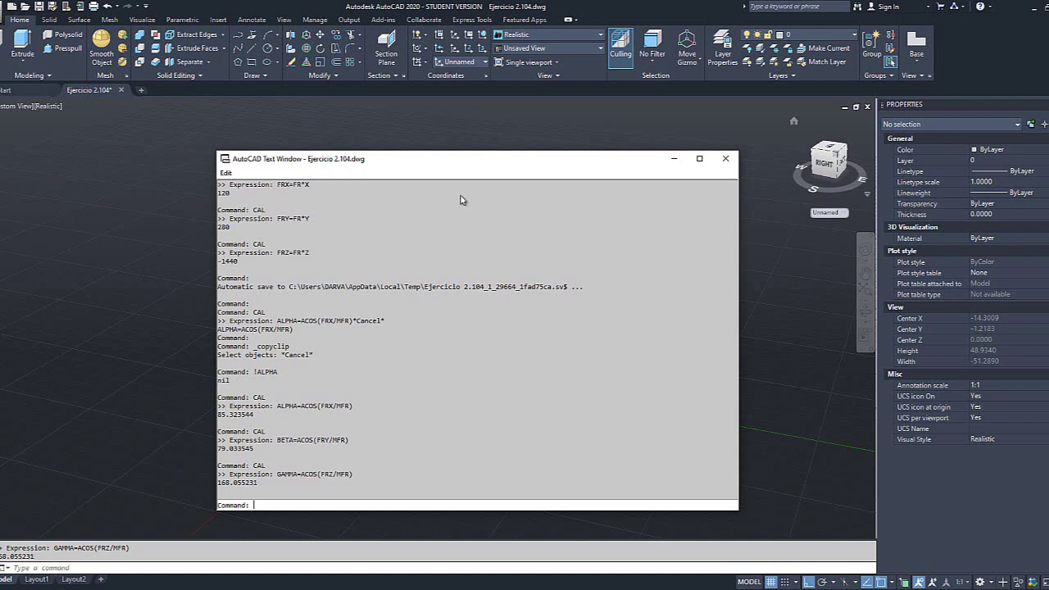
{"action": "key", "text": "F2"}
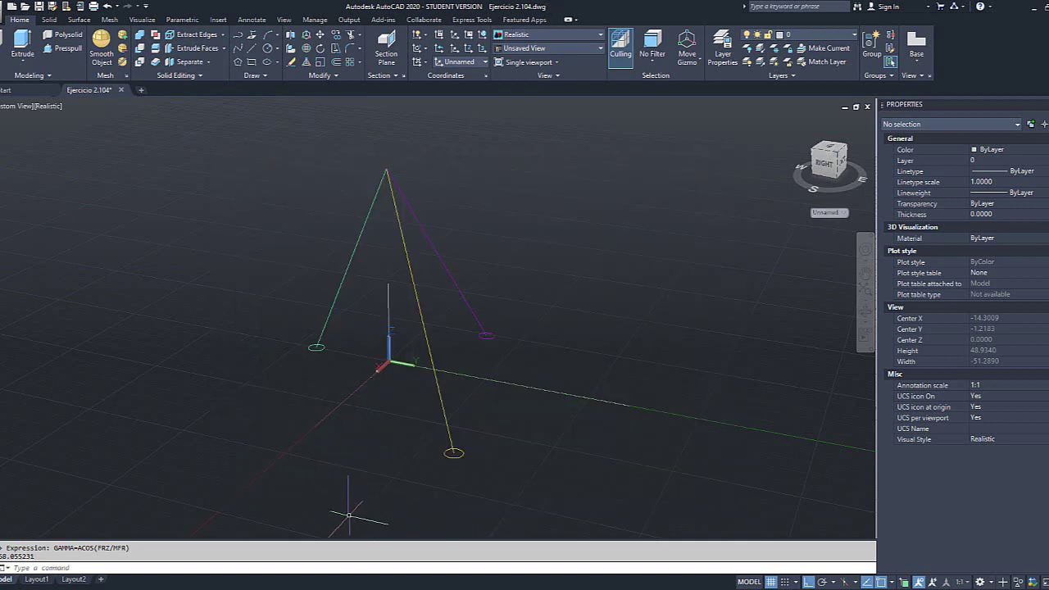
{"action": "left_click", "coordinate": [333, 569]}
{"action": "type", "text": "L"}
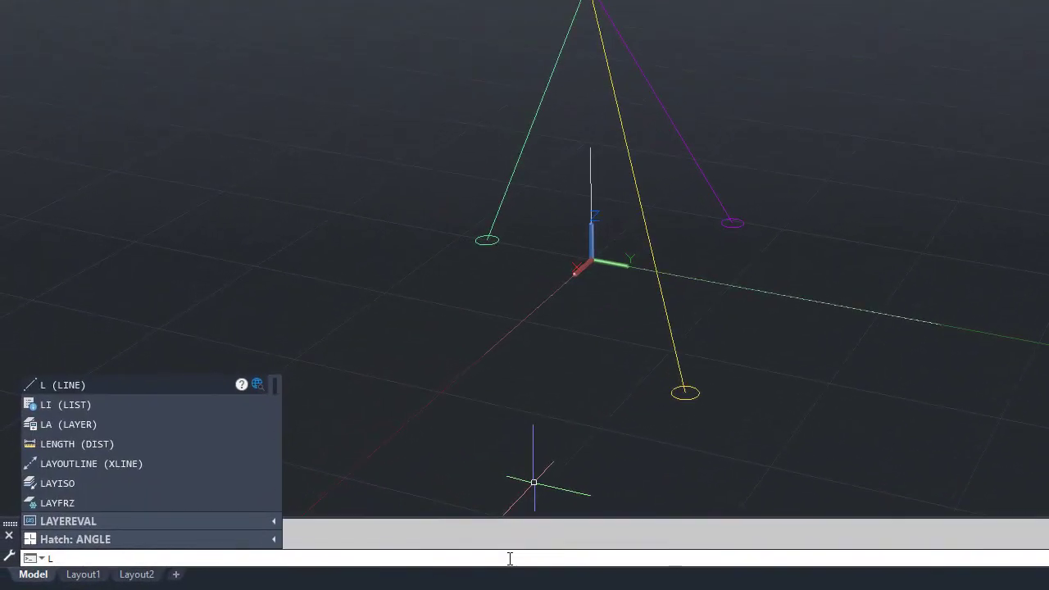
{"action": "key", "text": "Return"}
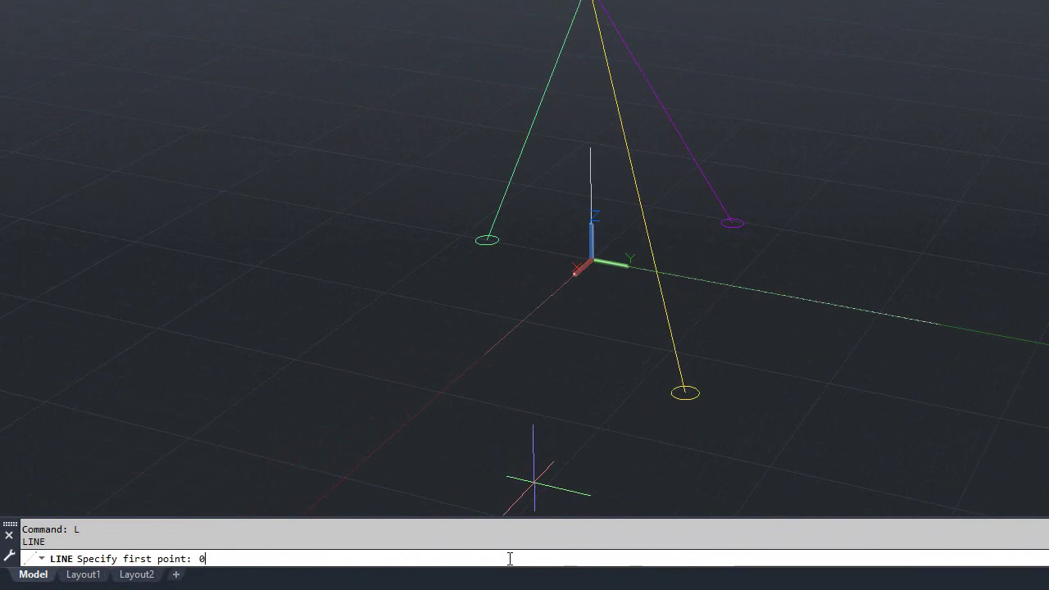
{"action": "key", "text": "Return"}
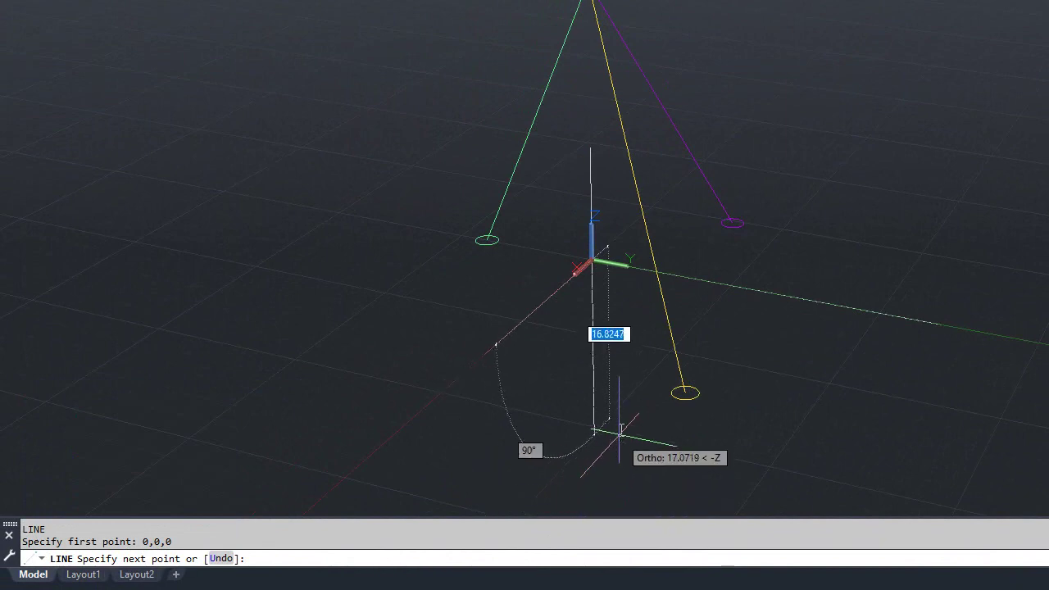
{"action": "type", "text": "CAL"}
{"action": "key", "text": "BackSpace"}
{"action": "key", "text": "BackSpace"}
{"action": "key", "text": "BackSpace"}
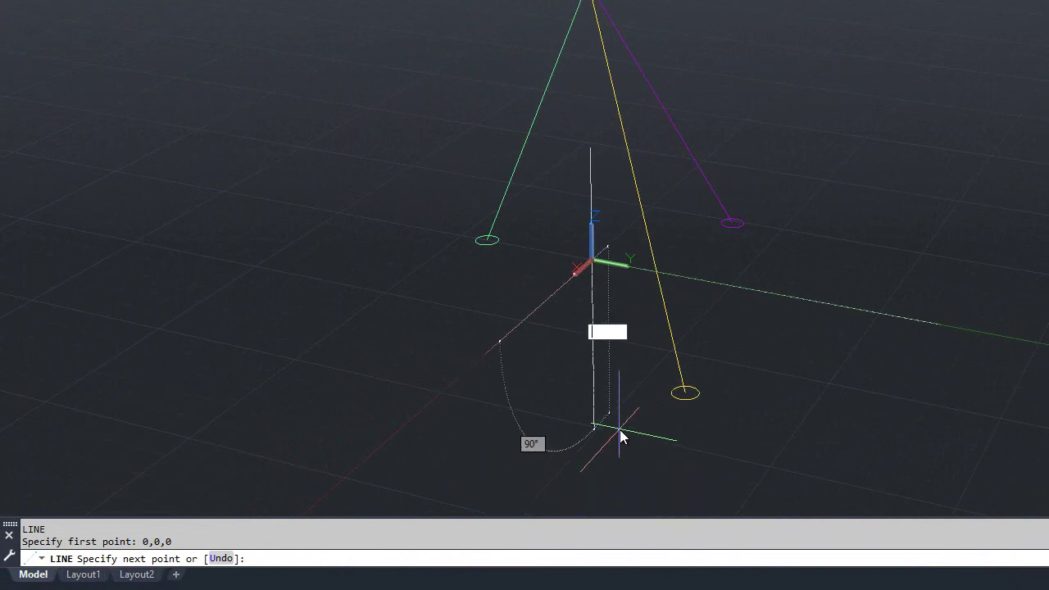
{"action": "type", "text": "'"}
{"action": "key", "text": "Return"}
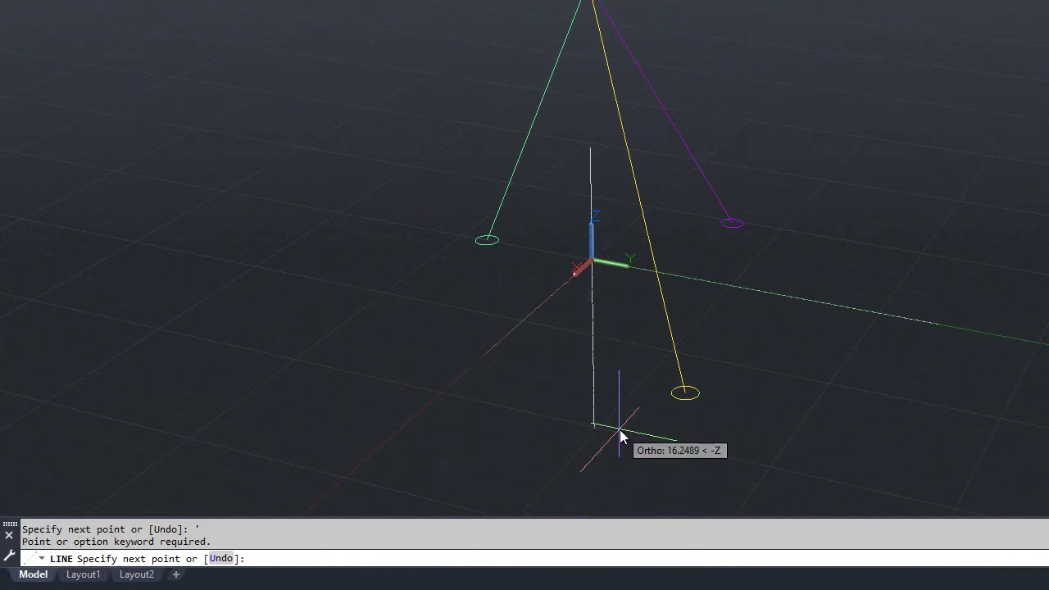
{"action": "key", "text": "Escape"}
{"action": "key", "text": "Escape"}
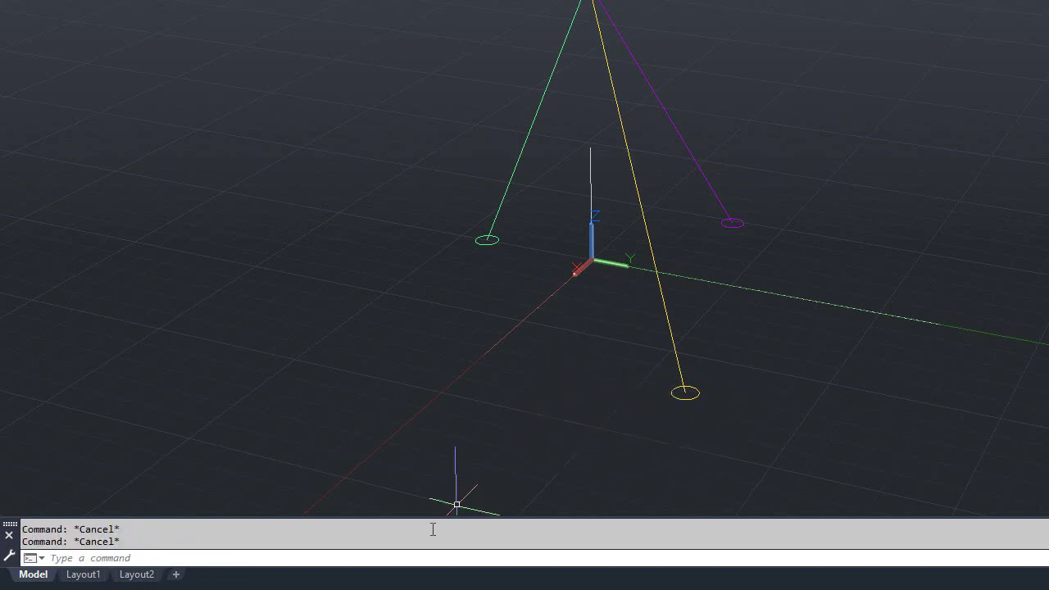
- Draw a line from 0,0,0 to the endpoint given by the vector FR, using the transparent 'CAL calculator for the second point
{"action": "type", "text": "L"}
{"action": "key", "text": "Return"}
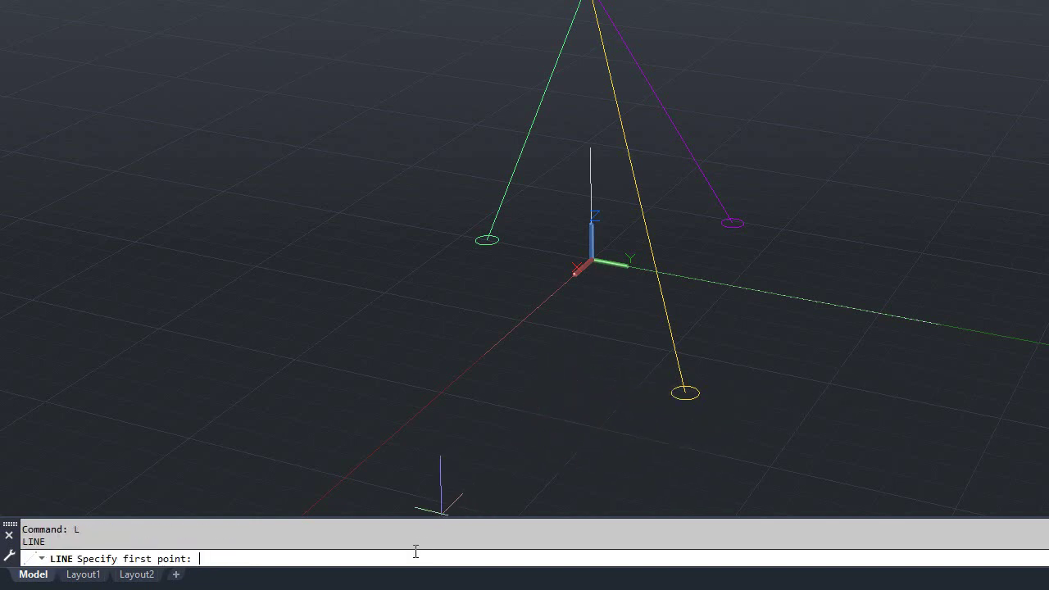
{"action": "type", "text": "0,0,0"}
{"action": "key", "text": "Return"}
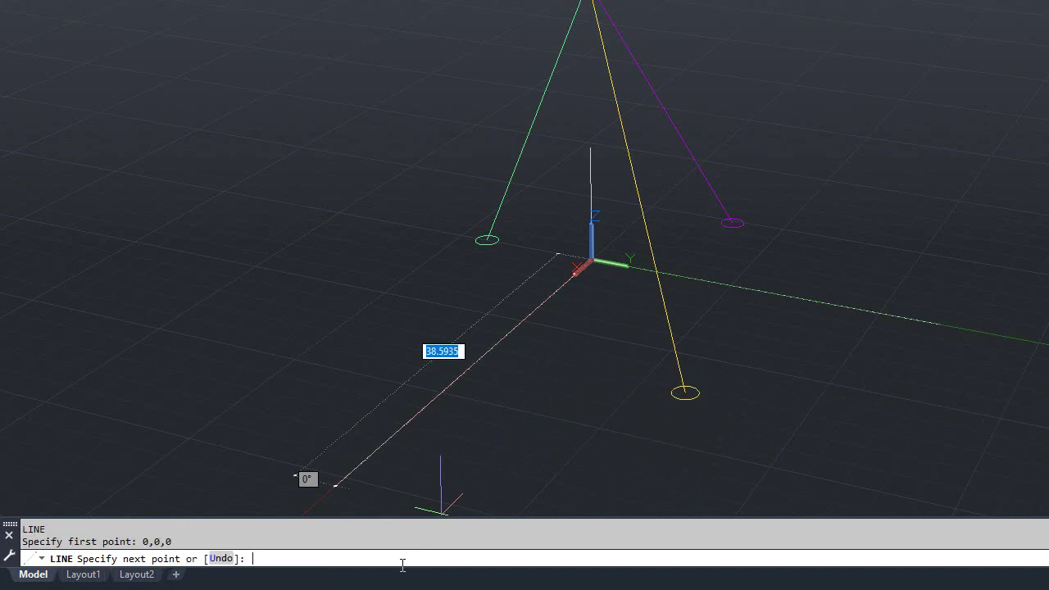
{"action": "type", "text": "'CAL"}
{"action": "key", "text": "Return"}
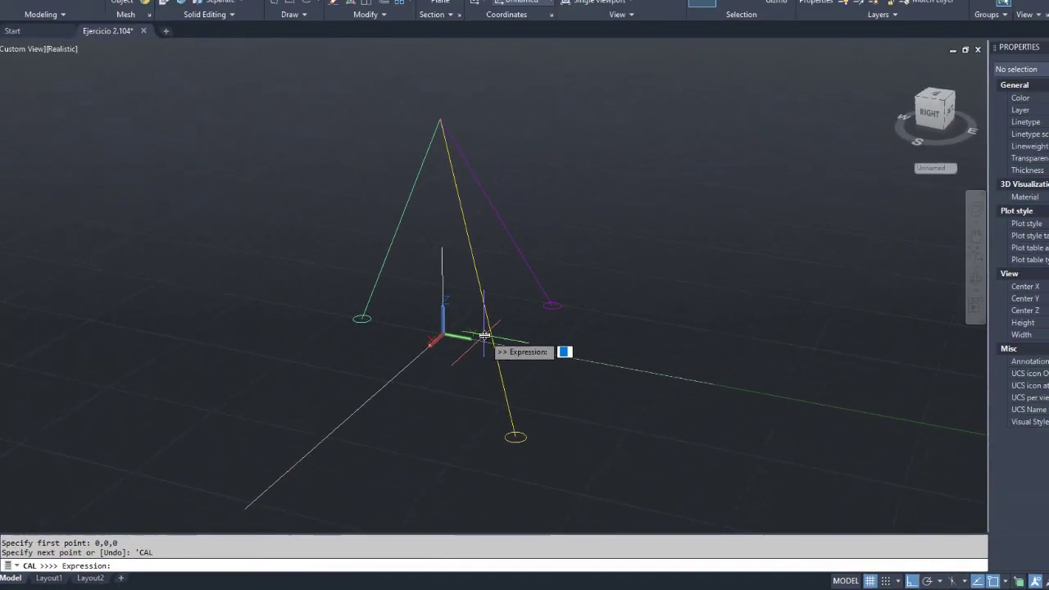
{"action": "type", "text": "FR"}
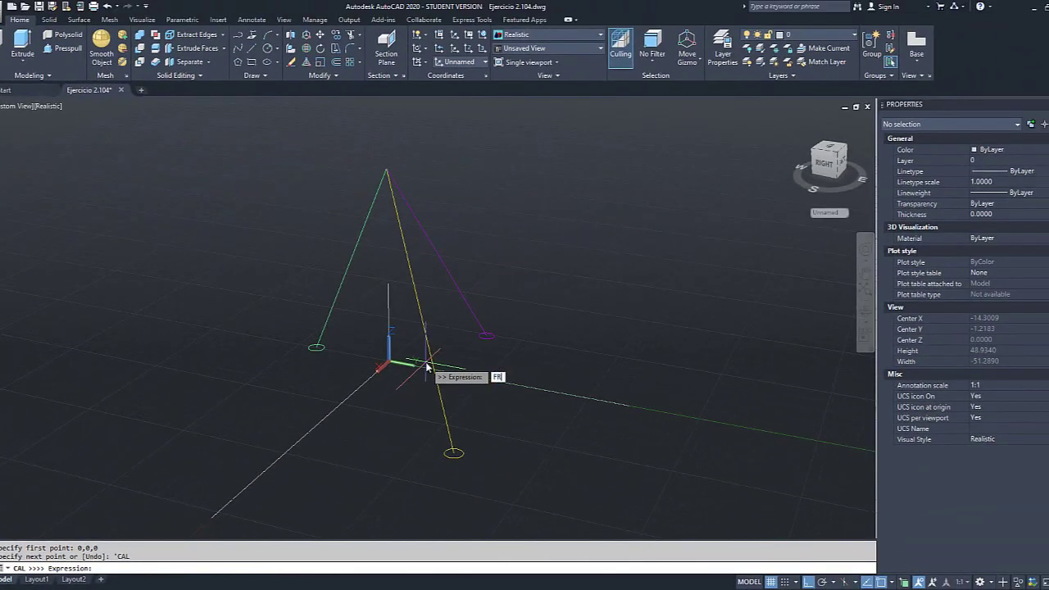
{"action": "key", "text": "Return"}
{"action": "key", "text": "Escape"}
{"action": "scroll", "coordinate": [432, 407], "scroll_direction": "down", "scroll_amount": 4}
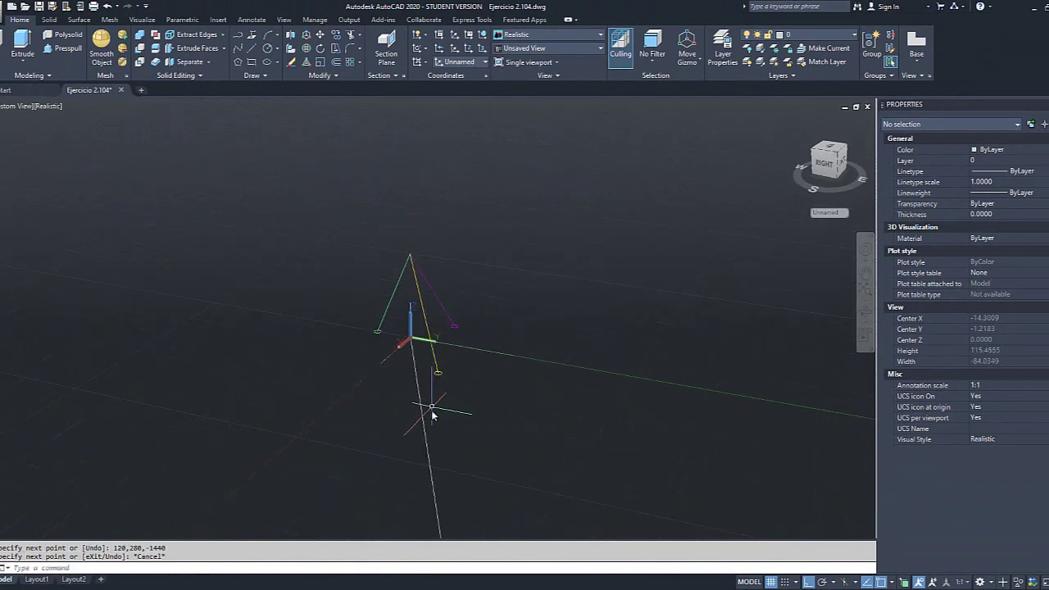
{"action": "scroll", "coordinate": [363, 410], "scroll_direction": "up", "scroll_amount": 5}
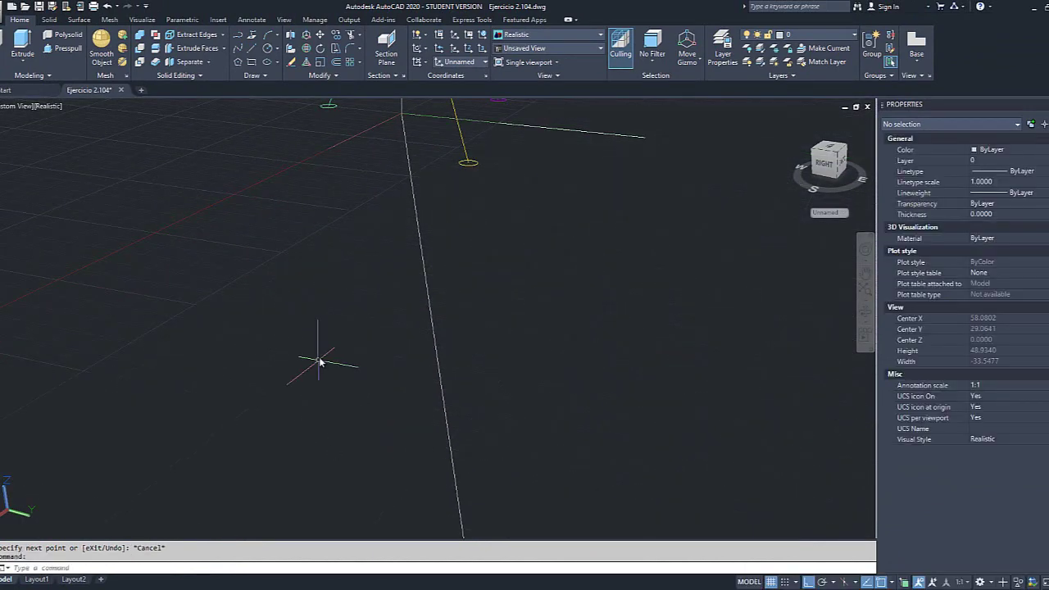
{"action": "scroll", "coordinate": [334, 402], "scroll_direction": "down", "scroll_amount": 5}
- Review the calculated ALPHA, BETA and GAMMA direction angles in the command history
{"action": "key", "text": "F2"}
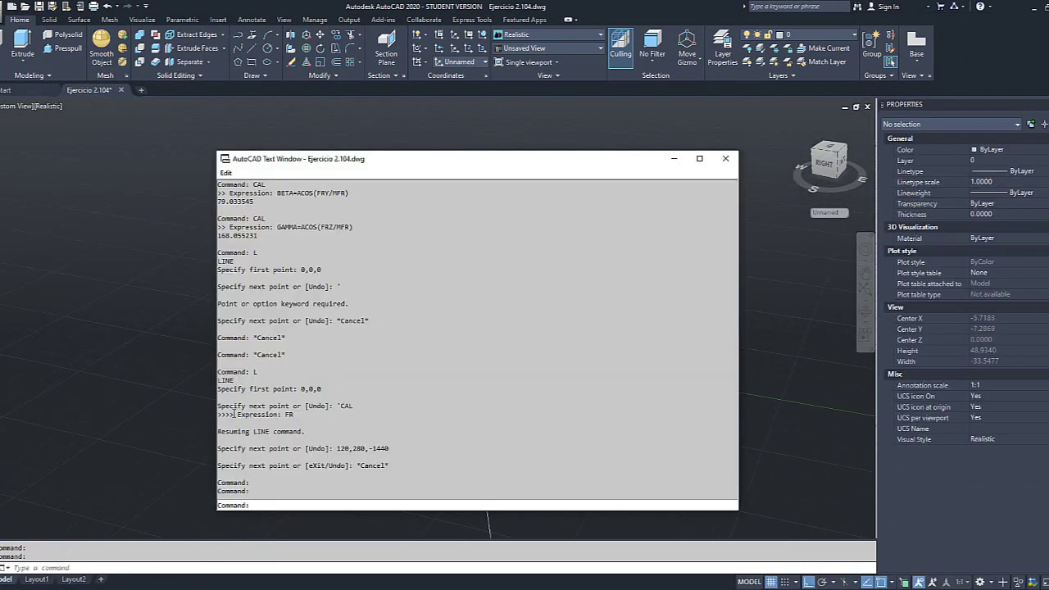
{"action": "scroll", "coordinate": [236, 361], "scroll_direction": "up", "scroll_amount": 2}
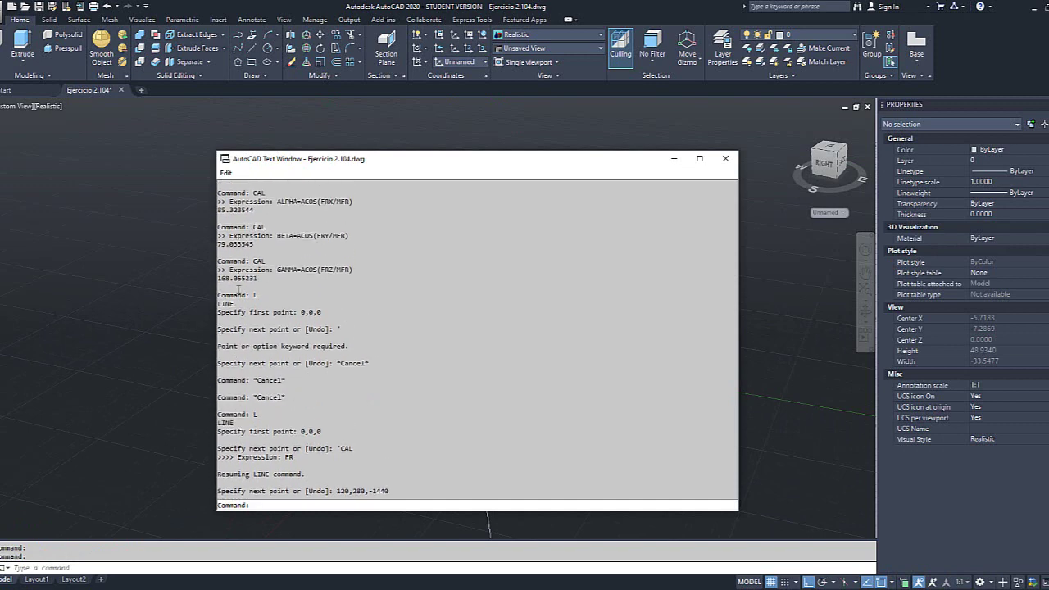
{"action": "left_click_drag", "start_coordinate": [255, 212], "coordinate": [209, 206]}
{"action": "left_click_drag", "start_coordinate": [257, 245], "coordinate": [216, 244]}
{"action": "left_click_drag", "start_coordinate": [258, 279], "coordinate": [212, 275]}
{"action": "left_click", "coordinate": [386, 5]}
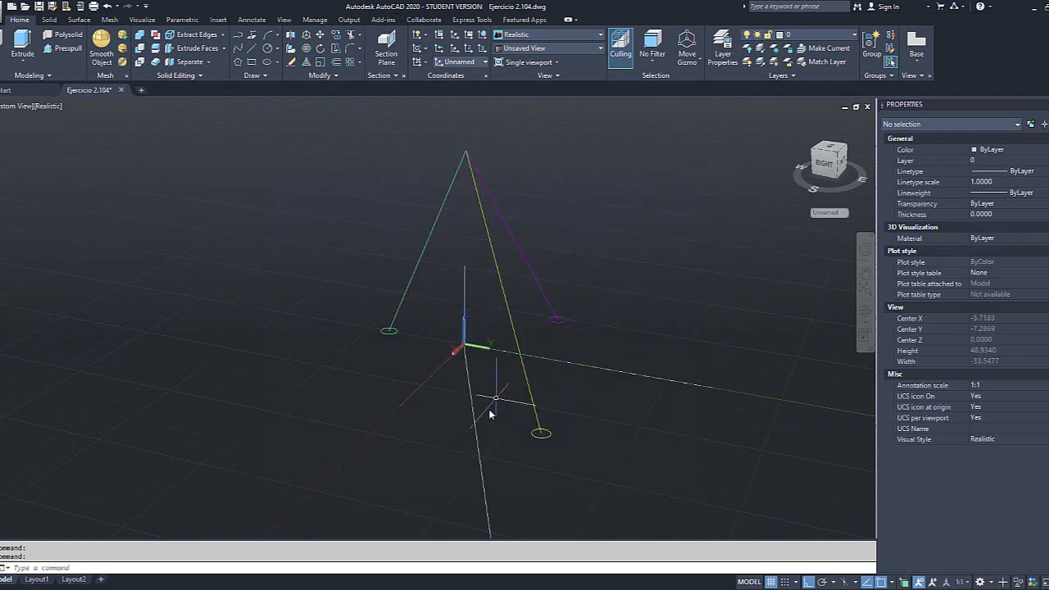
- Orbit the model to examine how the resultant line from the origin is oriented relative to the X, Y and Z axes
{"action": "mouse_move", "coordinate": [520, 432]}
{"action": "middle_mouse_down", "text": "shift"}
{"action": "mouse_move", "coordinate": [526, 372]}
{"action": "mouse_move", "coordinate": [498, 429]}
{"action": "middle_mouse_up", "text": "shift"}
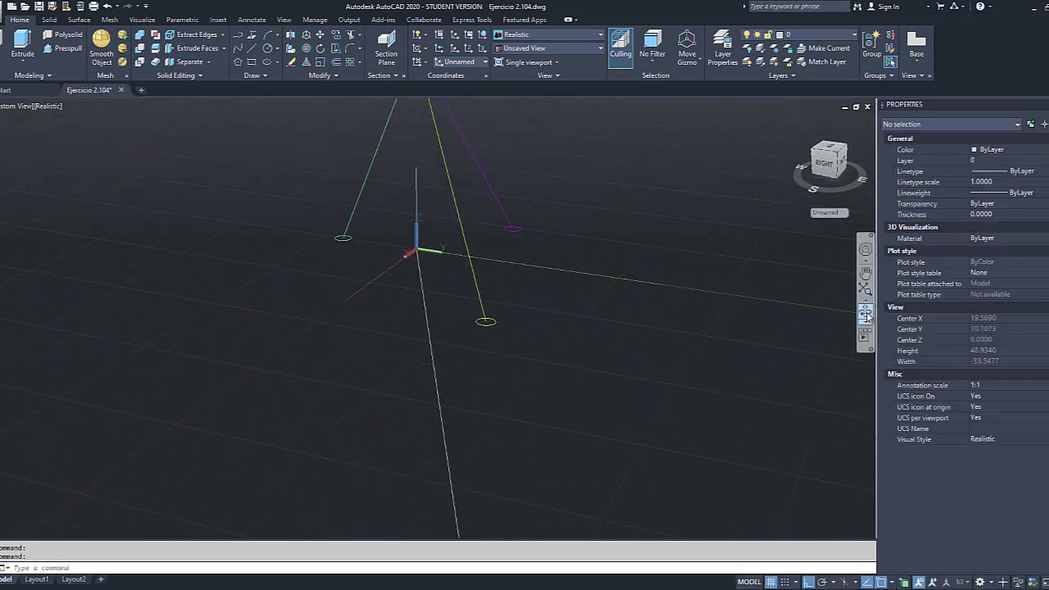
{"action": "middle_click_drag", "start_coordinate": [437, 358], "coordinate": [405, 324], "text": "shift"}
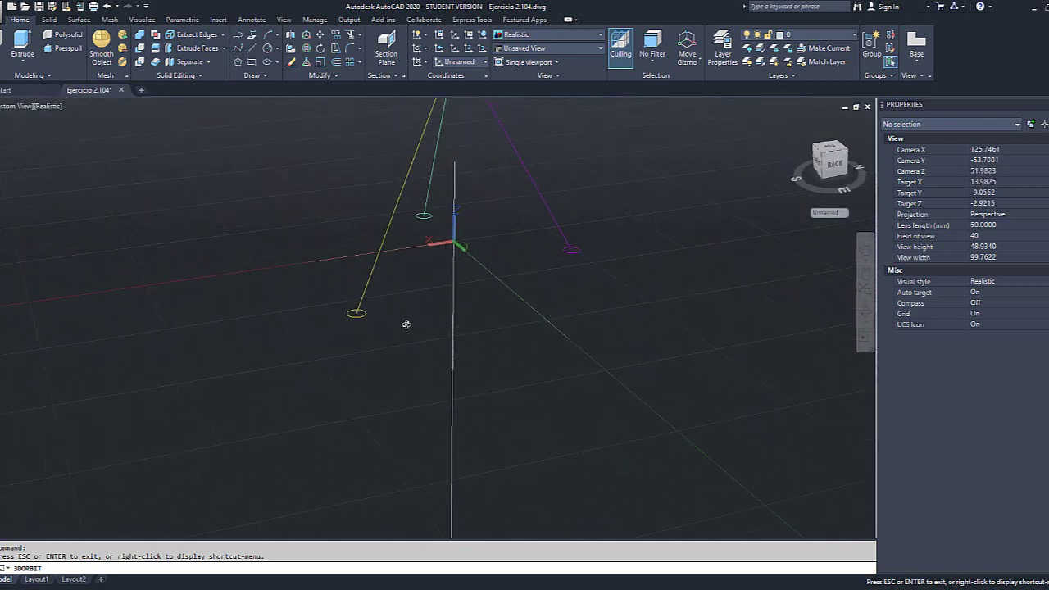
{"action": "middle_click_drag", "start_coordinate": [400, 382], "coordinate": [423, 292], "text": "shift"}
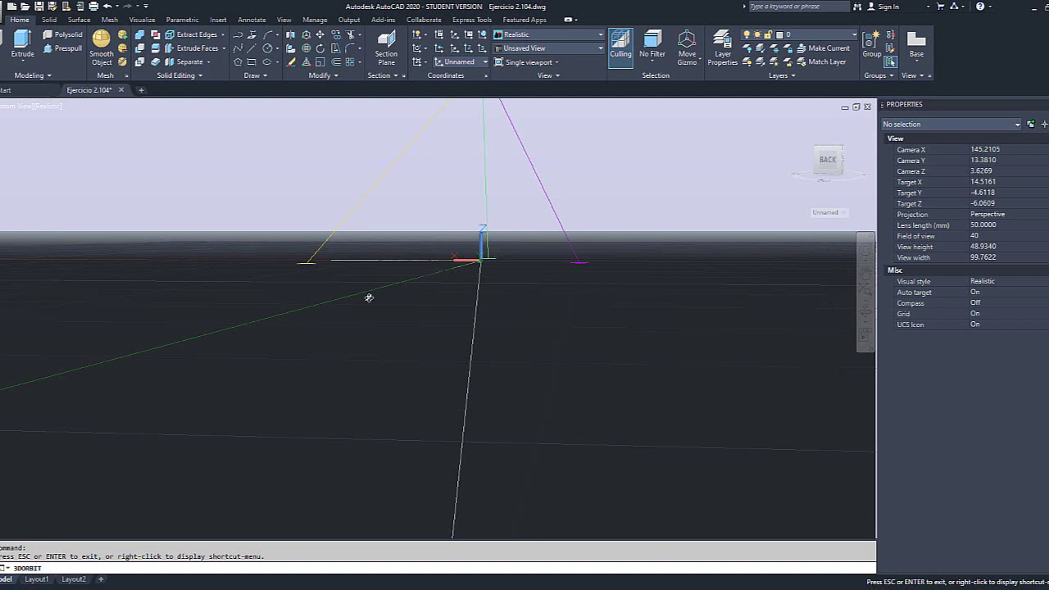
{"action": "left_click_drag", "start_coordinate": [318, 256], "coordinate": [485, 314]}
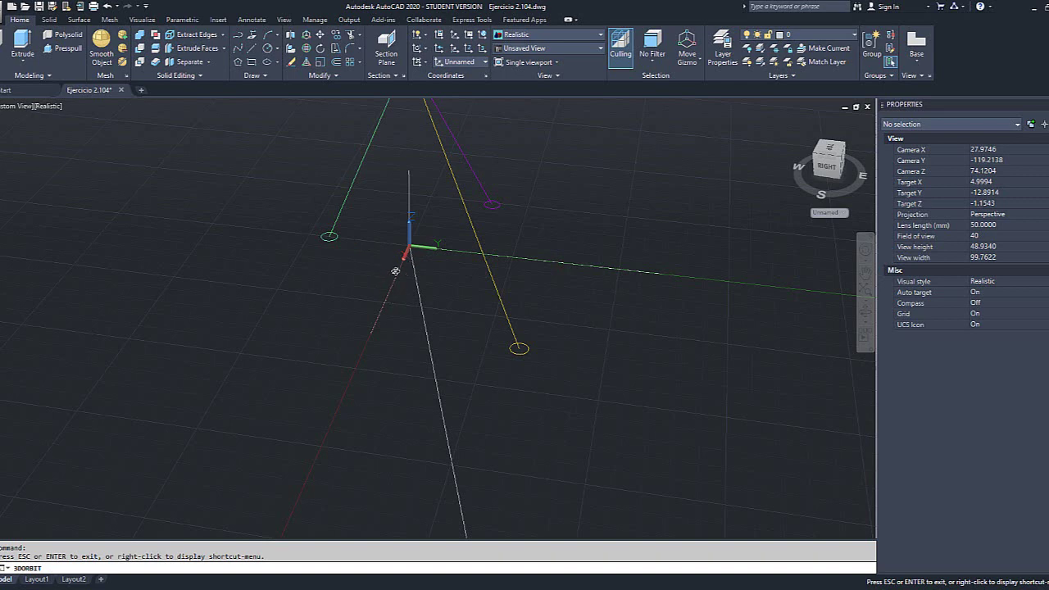
{"action": "left_click_drag", "start_coordinate": [549, 387], "coordinate": [533, 358]}
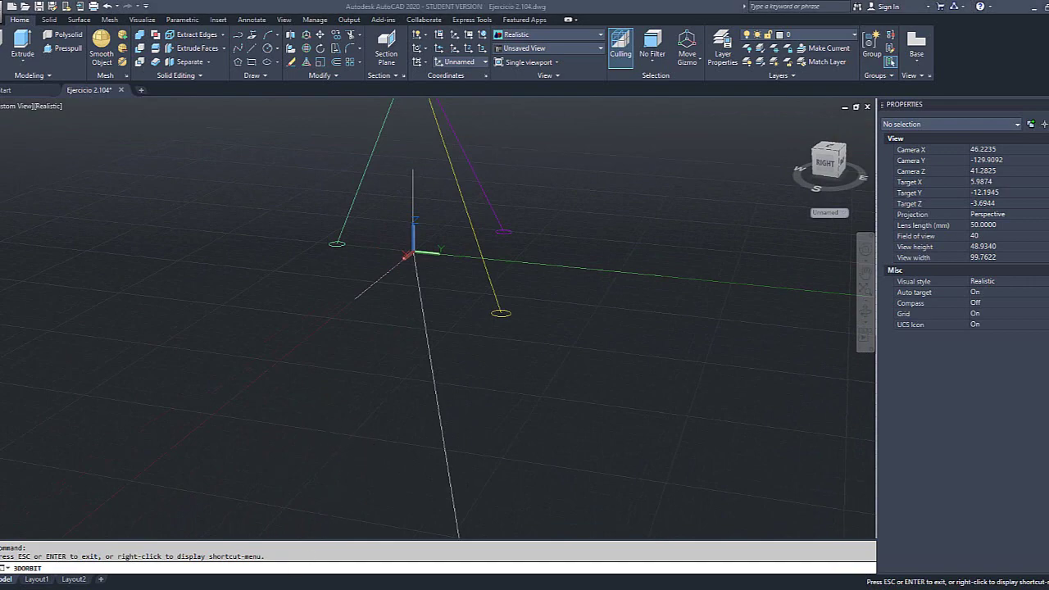
- Switch to Teoría vectores.pdf in Acrobat Reader and read the AutoCAD problem-solving procedure after the direction cosine formulas
{"action": "key", "text": "alt+Tab"}
{"action": "scroll", "coordinate": [526, 410], "scroll_direction": "down", "scroll_amount": 3}
{"action": "middle_click_drag", "start_coordinate": [526, 247], "coordinate": [556, 332]}
{"action": "scroll", "coordinate": [555, 331], "scroll_direction": "down", "scroll_amount": 10}
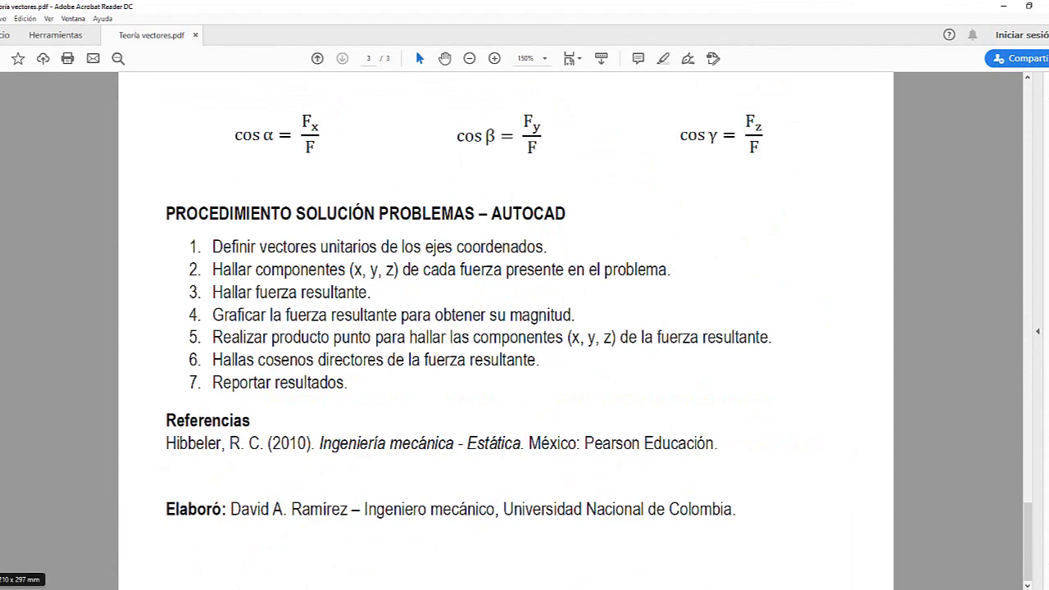
- Return to AutoCAD's command history and review the FRX, FRY, FRZ components and direction angles, checking the 2-104 statement in Ejemplos Hibbeler in Word
{"action": "mouse_move", "coordinate": [137, 580]}
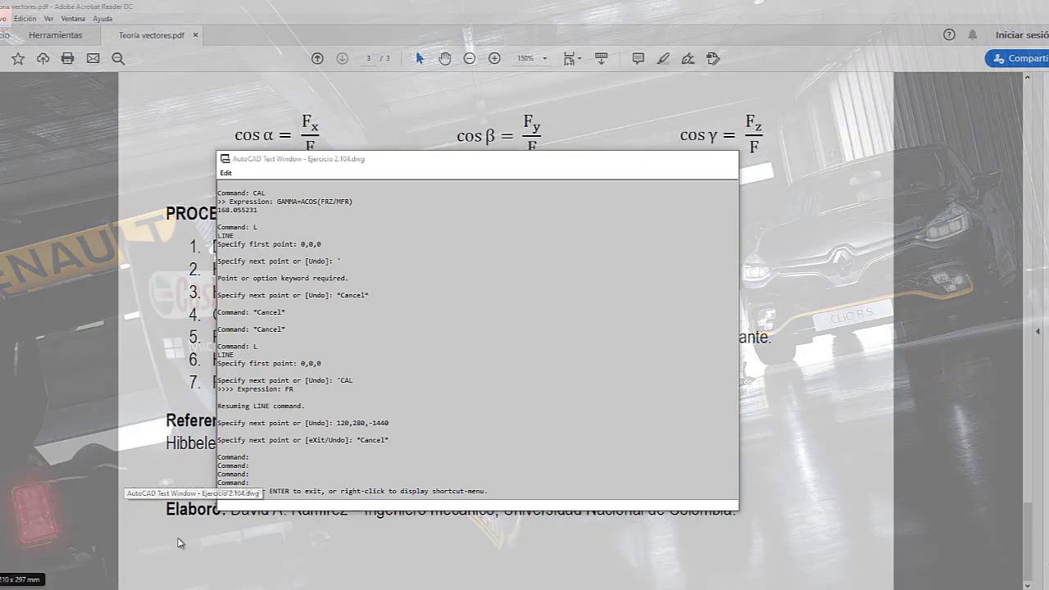
{"action": "left_click", "coordinate": [176, 544]}
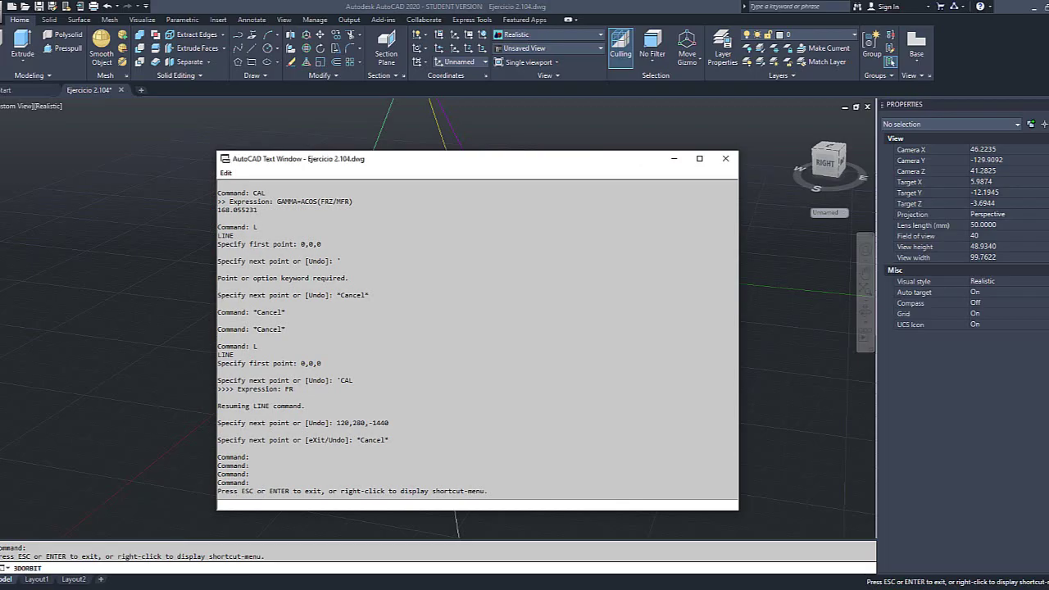
{"action": "scroll", "coordinate": [266, 470], "scroll_direction": "up", "scroll_amount": 7}
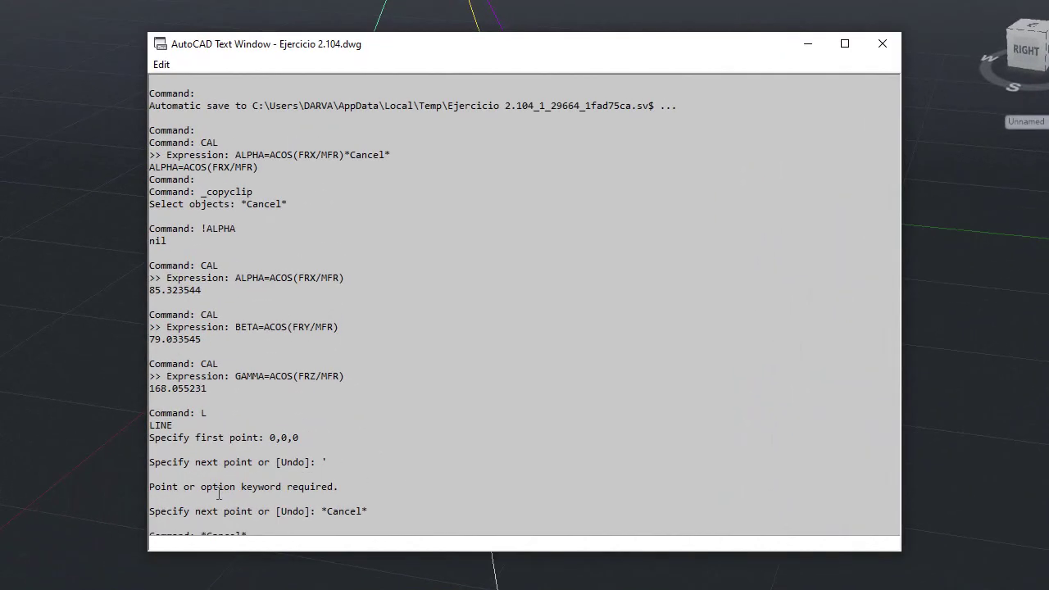
{"action": "scroll", "coordinate": [219, 495], "scroll_direction": "up", "scroll_amount": 7}
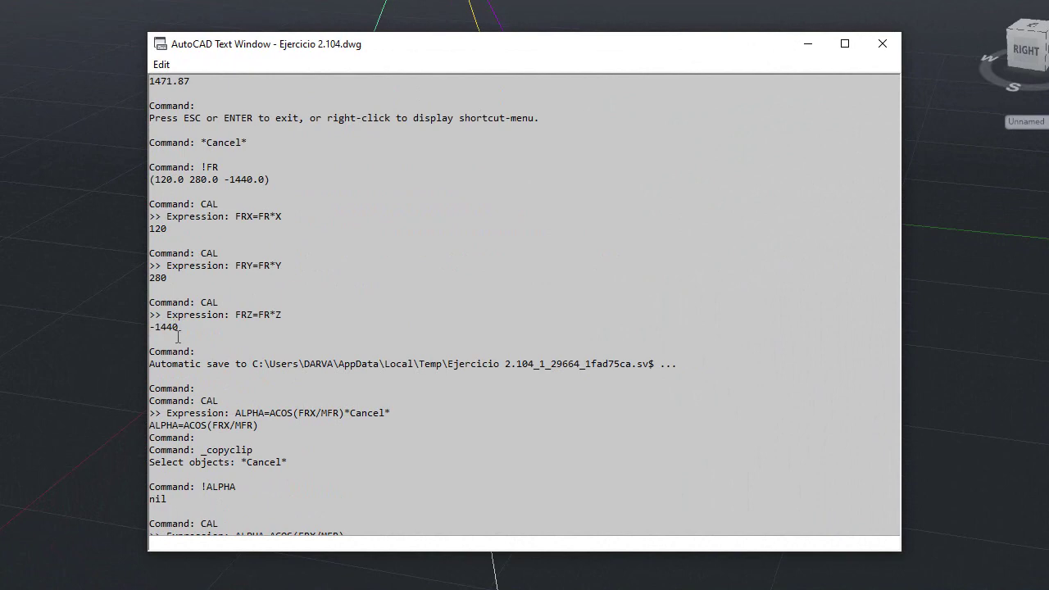
{"action": "scroll", "coordinate": [217, 322], "scroll_direction": "down", "scroll_amount": 2}
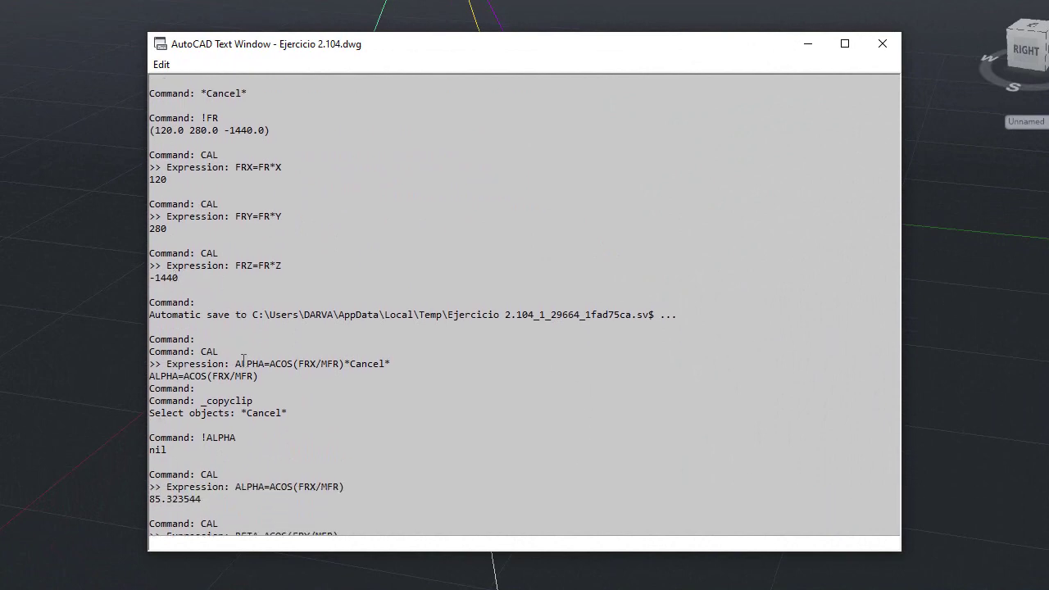
{"action": "scroll", "coordinate": [212, 387], "scroll_direction": "down", "scroll_amount": 8}
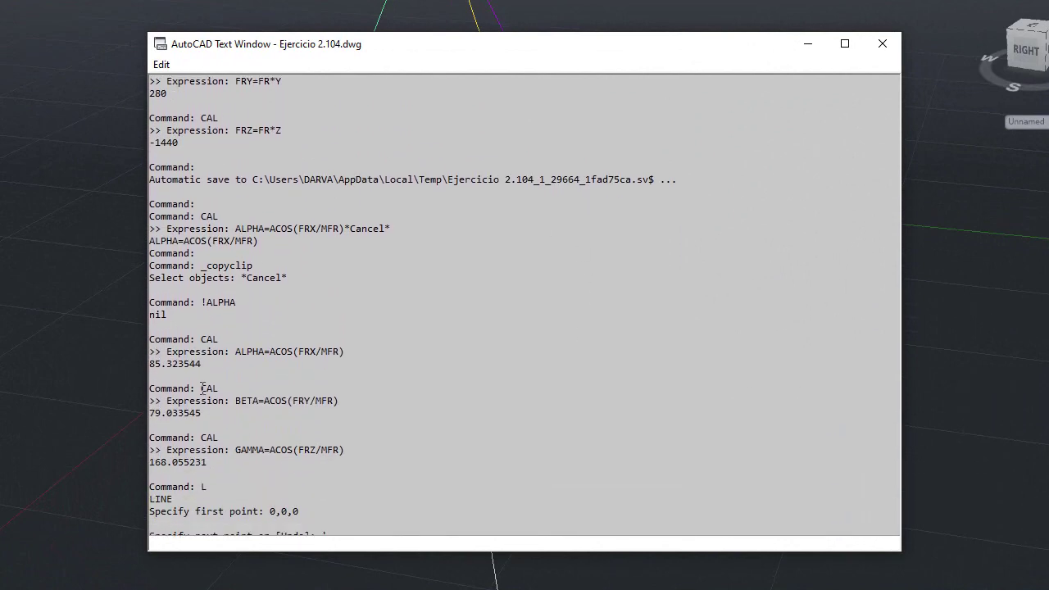
{"action": "scroll", "coordinate": [180, 317], "scroll_direction": "down", "scroll_amount": 1}
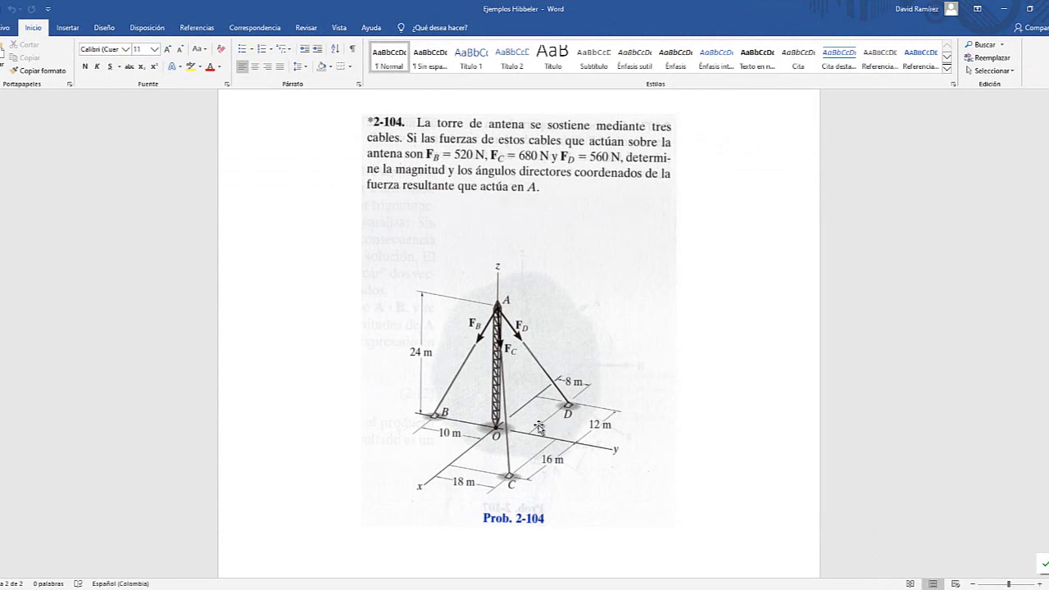
{"action": "left_click", "coordinate": [1004, 9]}
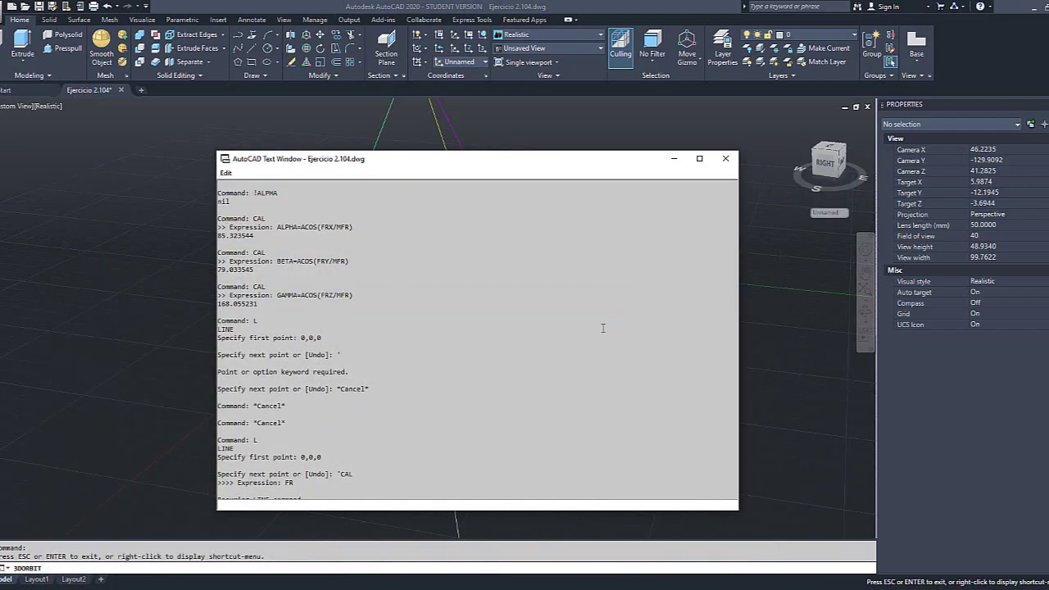
{"action": "left_click", "coordinate": [530, 9]}
{"action": "left_click_drag", "start_coordinate": [484, 342], "coordinate": [518, 310]}
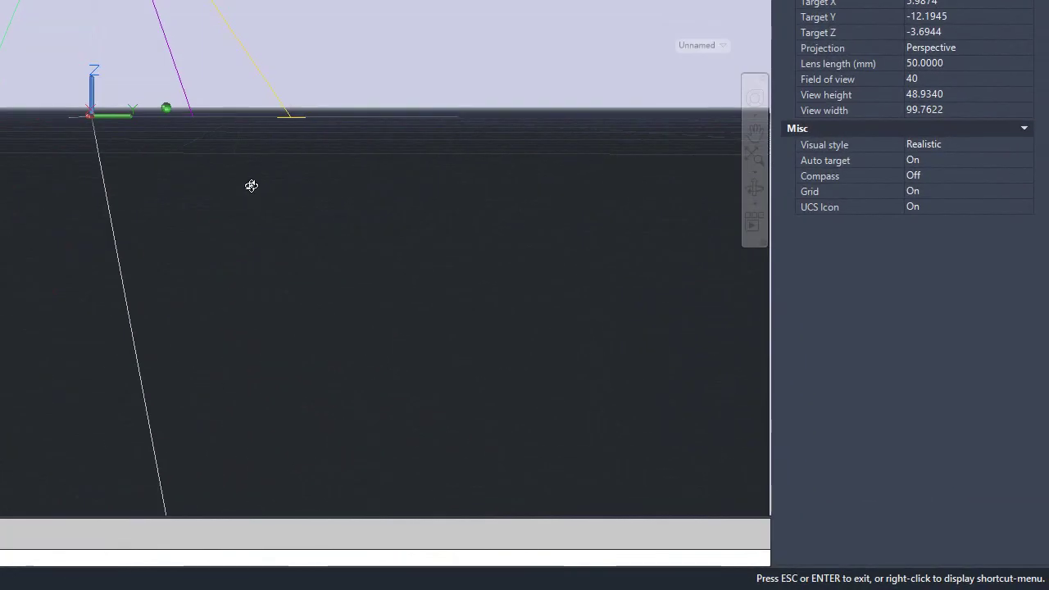
{"action": "mouse_move", "coordinate": [251, 186]}
{"action": "left_mouse_down"}
{"action": "mouse_move", "coordinate": [230, 251]}
{"action": "mouse_move", "coordinate": [197, 268]}
{"action": "mouse_move", "coordinate": [147, 262]}
{"action": "mouse_move", "coordinate": [222, 271]}
{"action": "mouse_move", "coordinate": [204, 254]}
{"action": "left_mouse_up"}
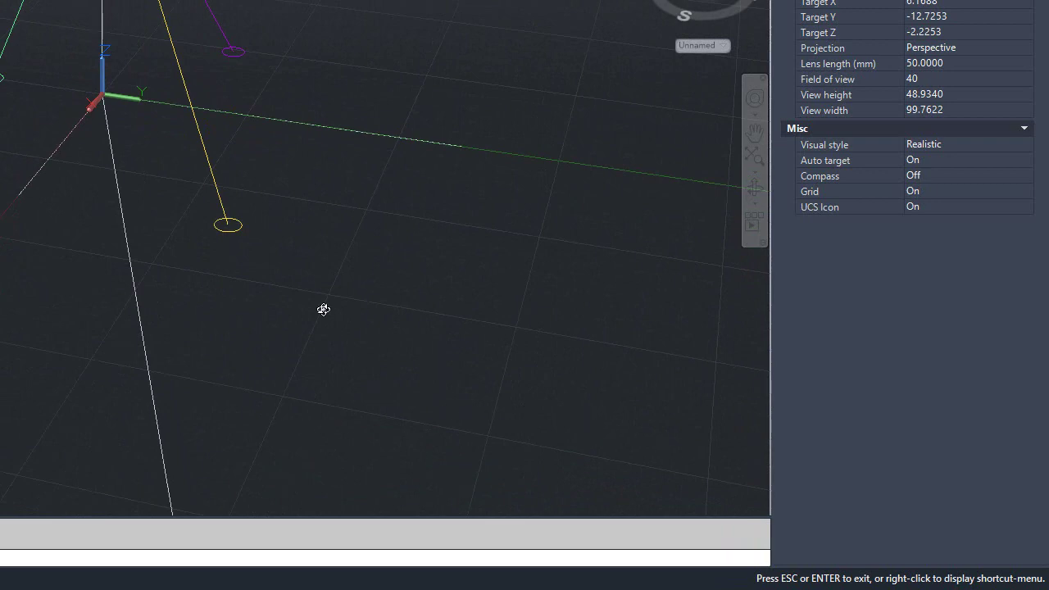
{"action": "left_click_drag", "start_coordinate": [323, 308], "coordinate": [337, 280]}
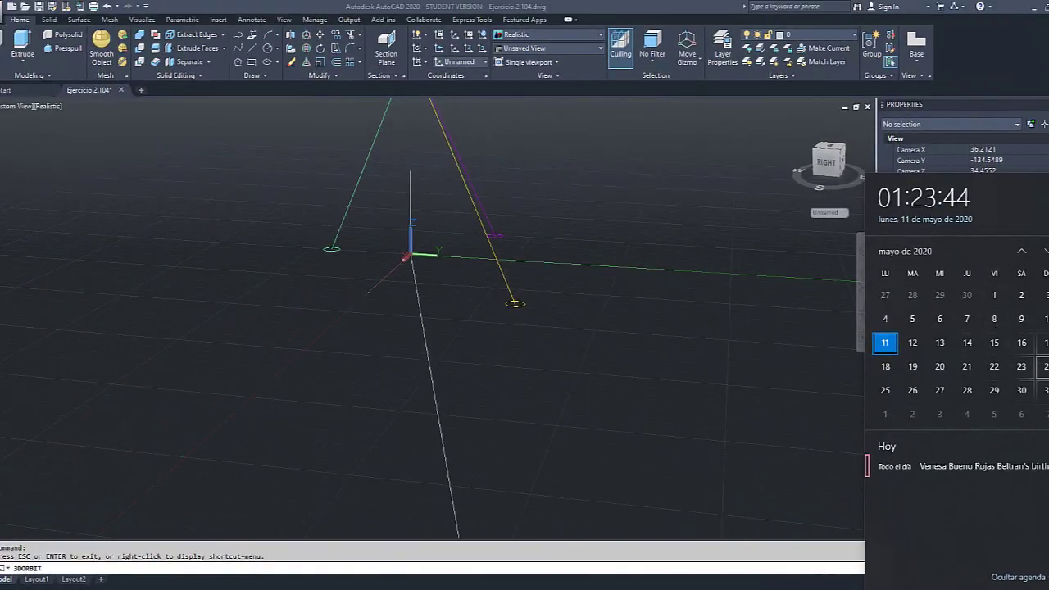
{"action": "left_click", "coordinate": [625, 397]}
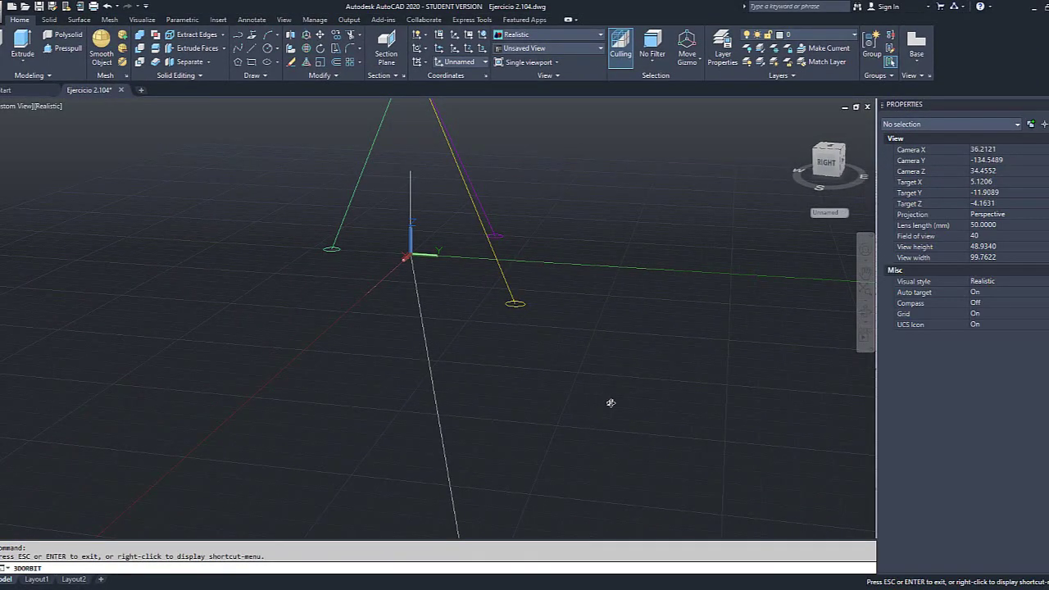
{"action": "left_click_drag", "start_coordinate": [611, 402], "coordinate": [578, 414]}
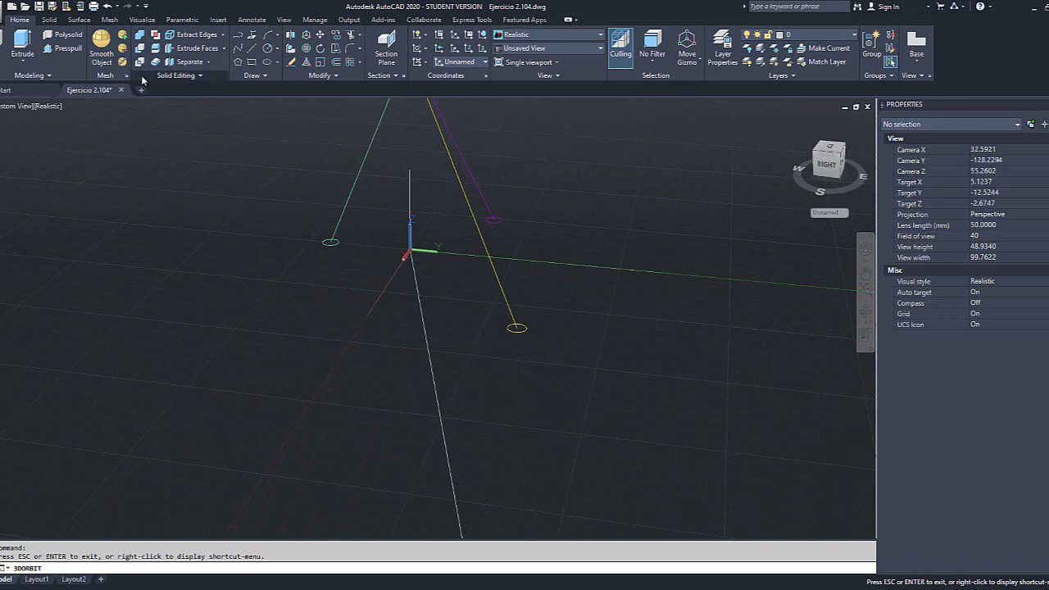